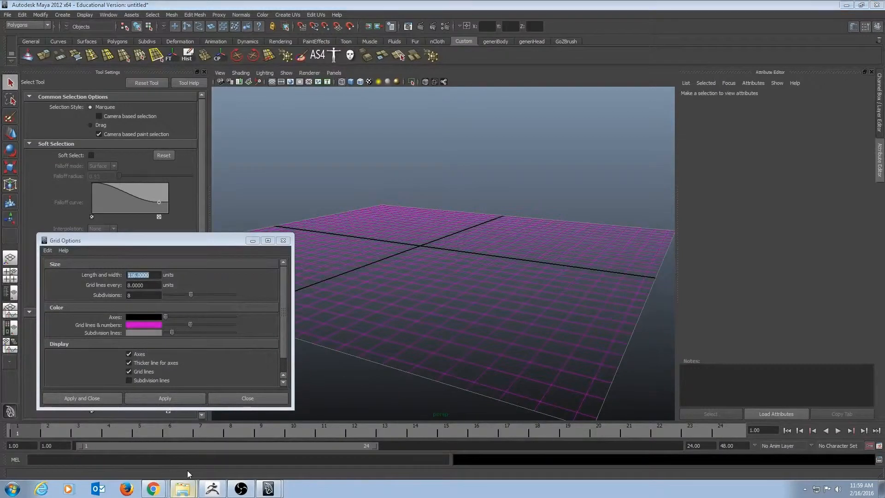
Examine the chinese-dragon-wall, WallReference_001 and WallDesign images from the sourceimages folder in Windows Photo Viewer, enlarging the WallDesign sketch.
{"action": "left_click", "coordinate": [183, 487]}
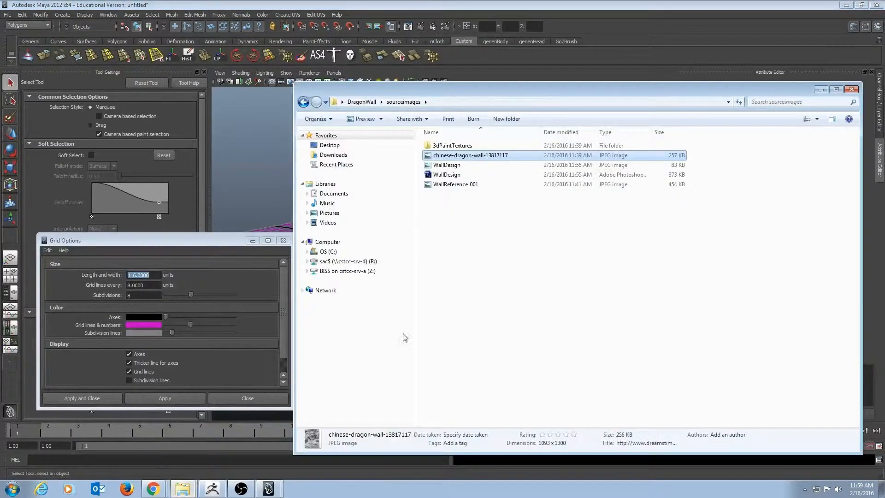
{"action": "double_click", "coordinate": [450, 157]}
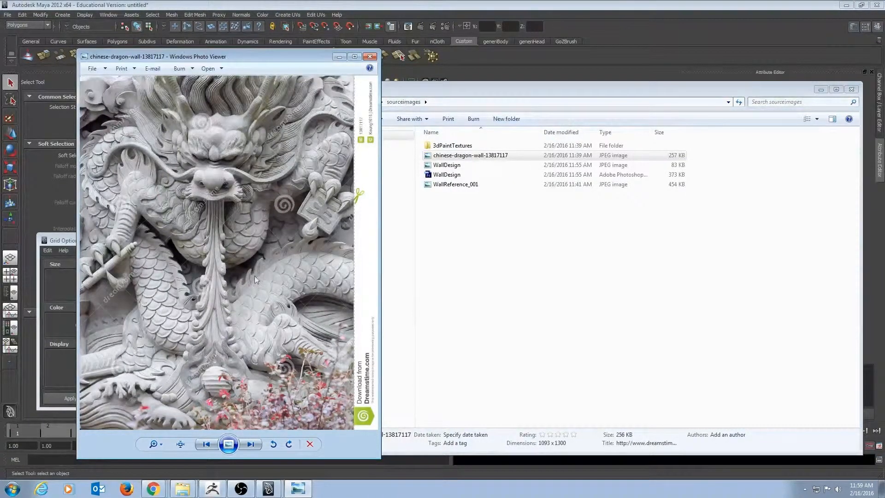
{"action": "key", "text": "Right"}
{"action": "key", "text": "Right"}
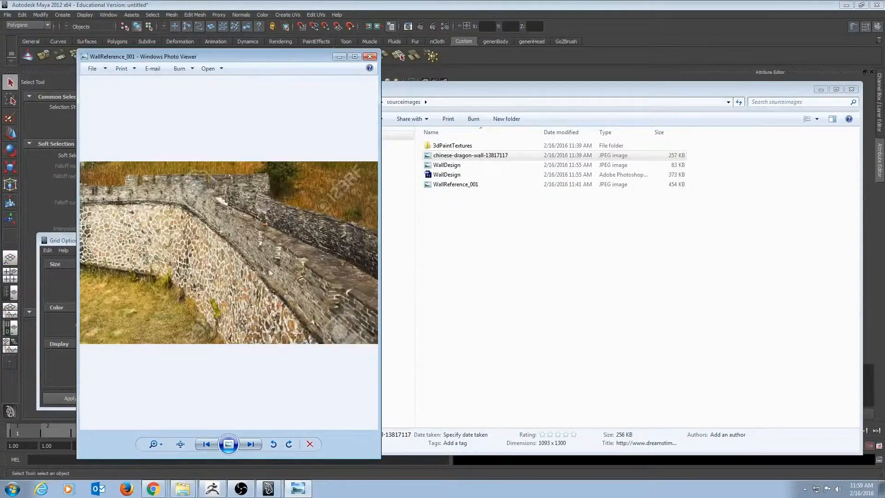
{"action": "key", "text": "Left"}
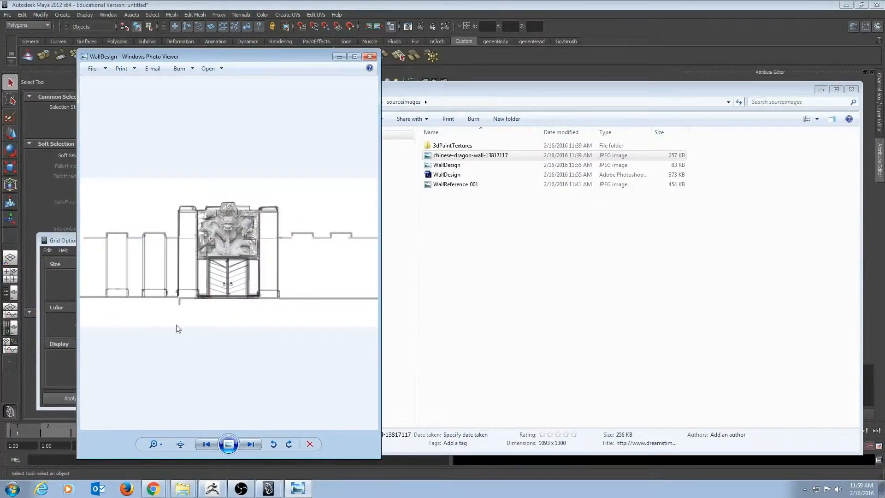
{"action": "left_click", "coordinate": [180, 444]}
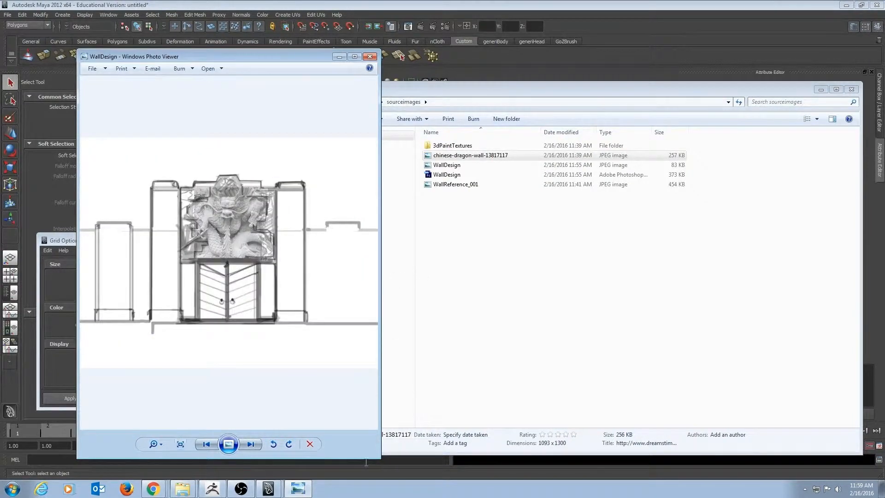
{"action": "left_click_drag", "start_coordinate": [376, 458], "coordinate": [739, 449]}
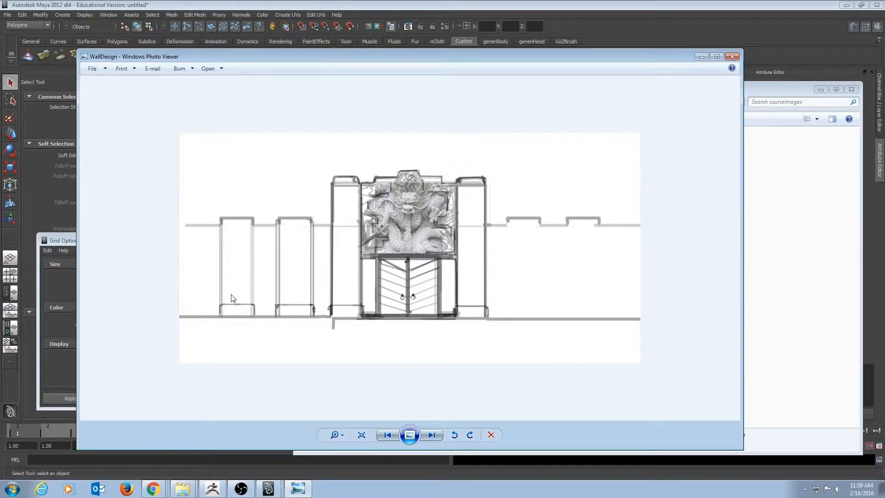
{"action": "left_click", "coordinate": [701, 57]}
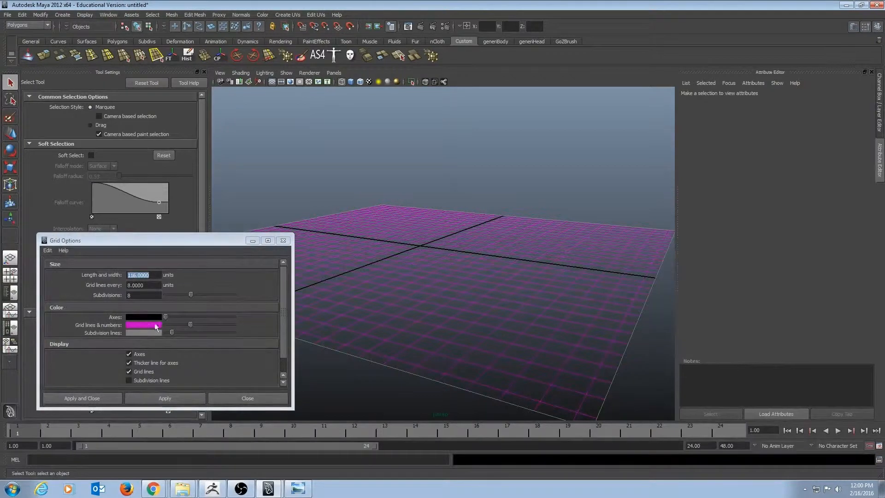
Apply the grid options and draw a flat polygon cube base on the grid, about 50 by 29 units, beside the origin.
{"action": "left_click", "coordinate": [94, 398]}
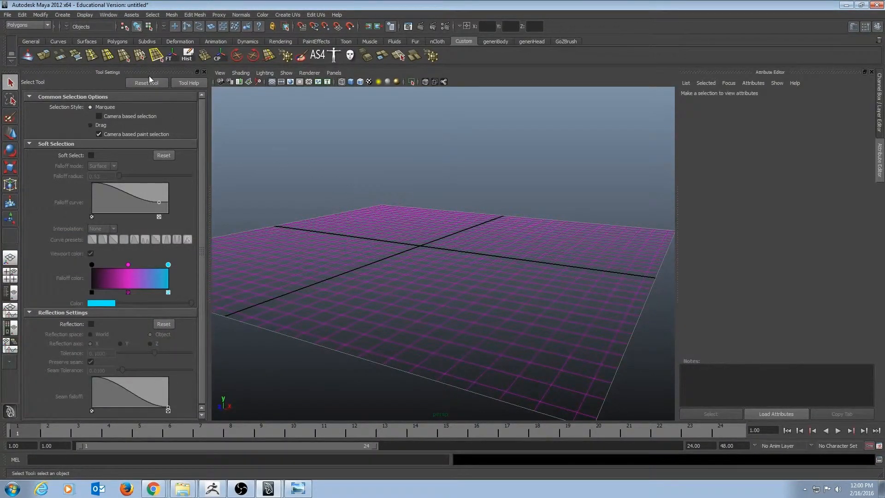
{"action": "left_click", "coordinate": [117, 41]}
{"action": "left_click", "coordinate": [44, 56]}
{"action": "left_click_drag", "start_coordinate": [322, 231], "coordinate": [373, 272], "text": "alt"}
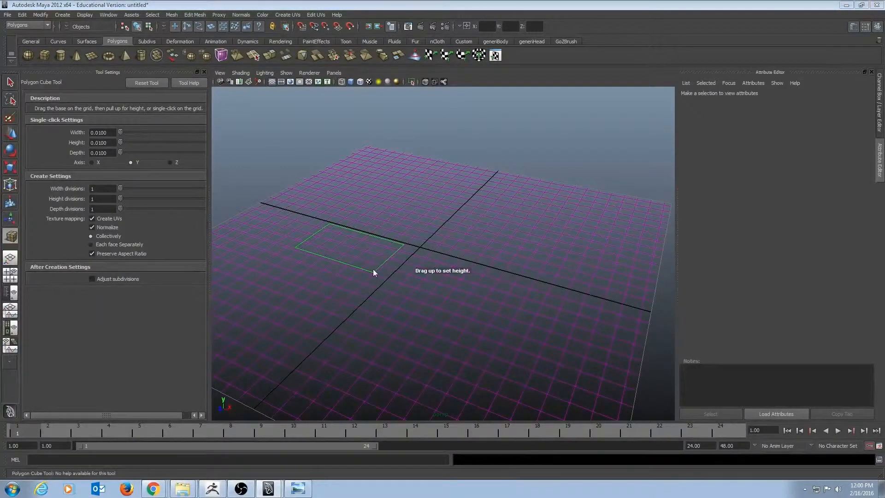
{"action": "key", "text": "space"}
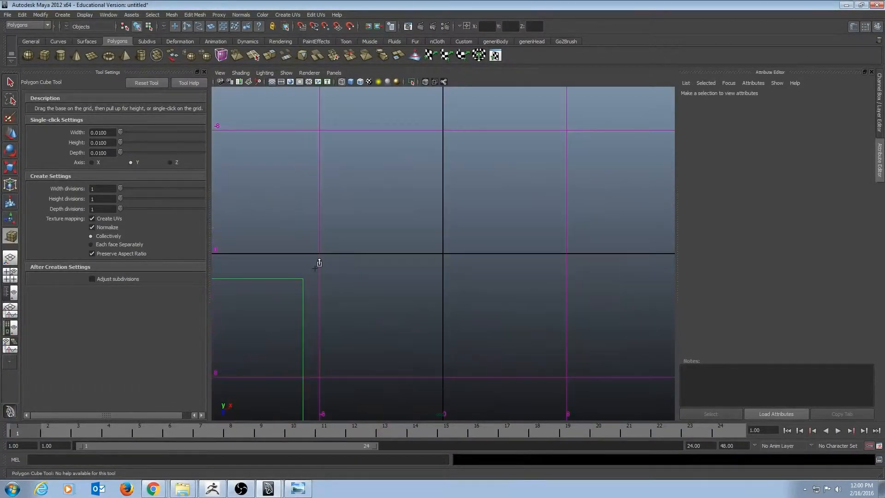
{"action": "middle_click_drag", "start_coordinate": [318, 261], "coordinate": [494, 189], "text": "alt"}
{"action": "right_click_drag", "start_coordinate": [494, 189], "coordinate": [184, 193], "text": "alt"}
{"action": "right_click_drag", "start_coordinate": [436, 247], "coordinate": [338, 274], "text": "alt"}
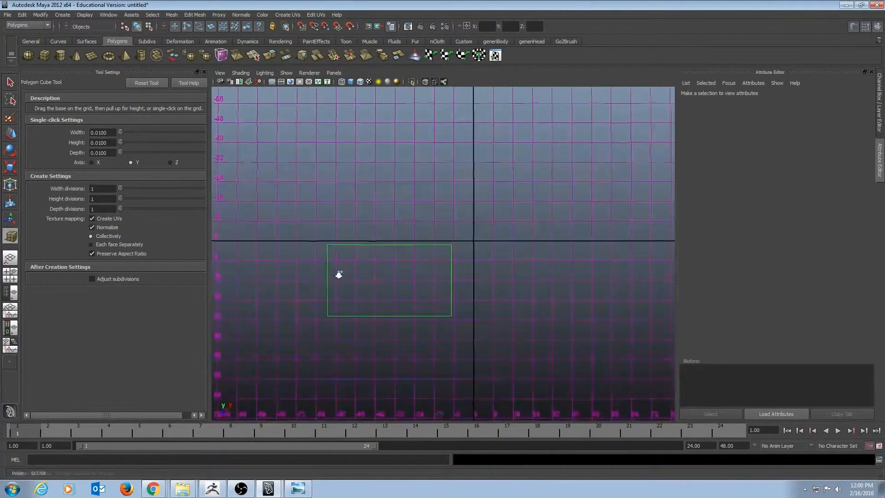
{"action": "middle_click_drag", "start_coordinate": [339, 267], "coordinate": [370, 244], "text": "alt"}
{"action": "key", "text": "q"}
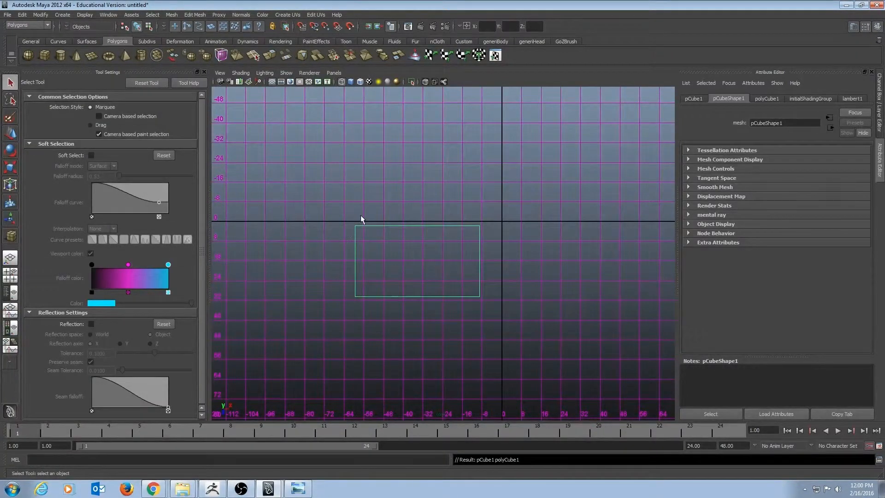
Turn on grid snapping and move the cube's back-left corner vertices onto the grid intersection at X -64, Z 0.
{"action": "left_click_drag", "start_coordinate": [335, 206], "coordinate": [491, 247]}
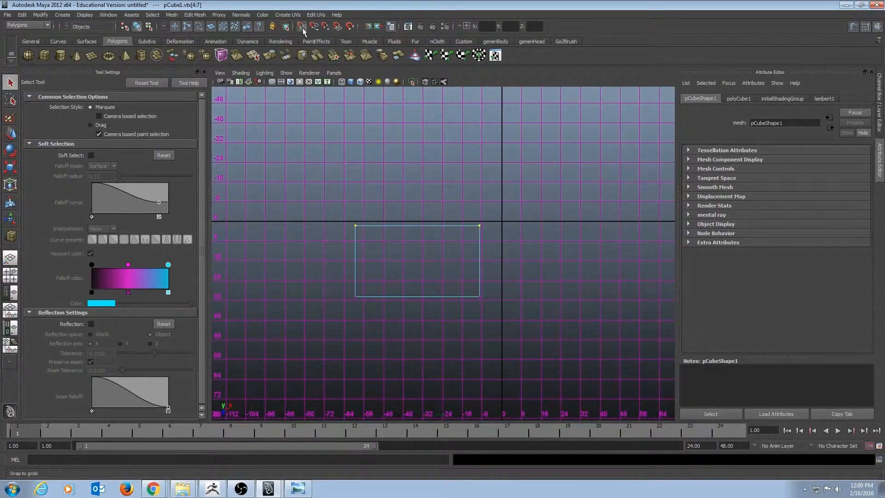
{"action": "key", "text": "w"}
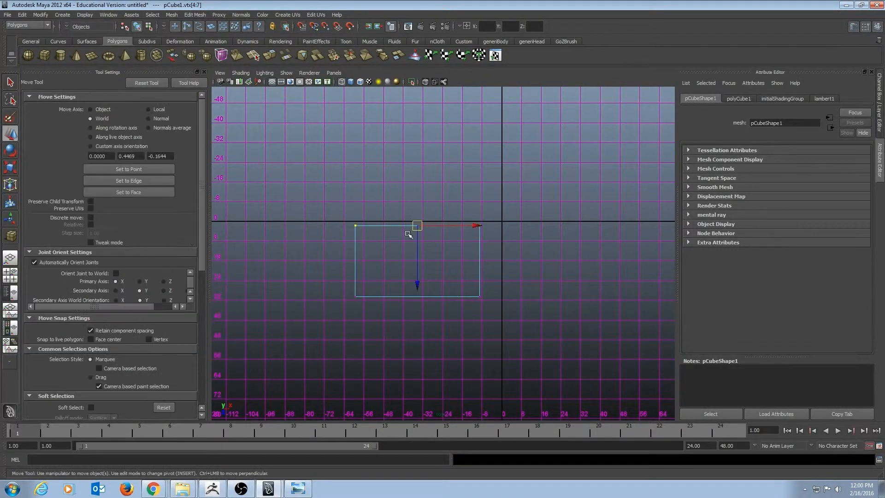
{"action": "left_click_drag", "start_coordinate": [417, 286], "coordinate": [343, 221]}
{"action": "left_click", "coordinate": [355, 221]}
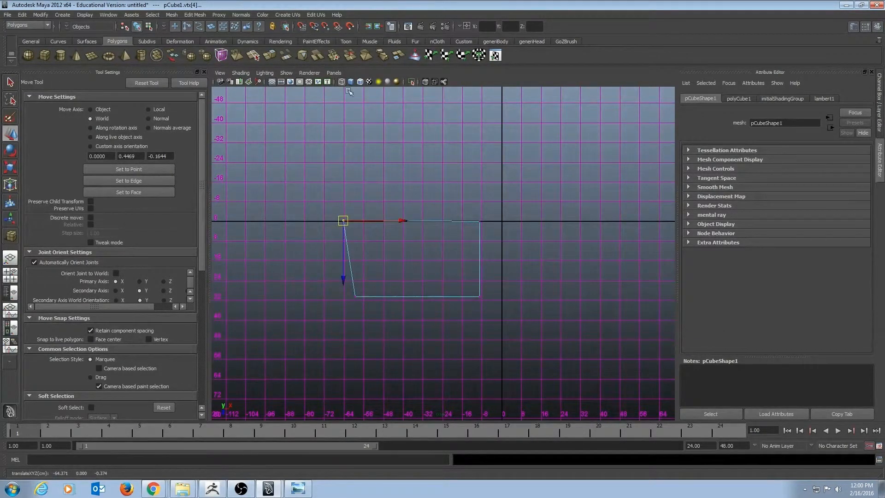
{"action": "left_click", "coordinate": [305, 27]}
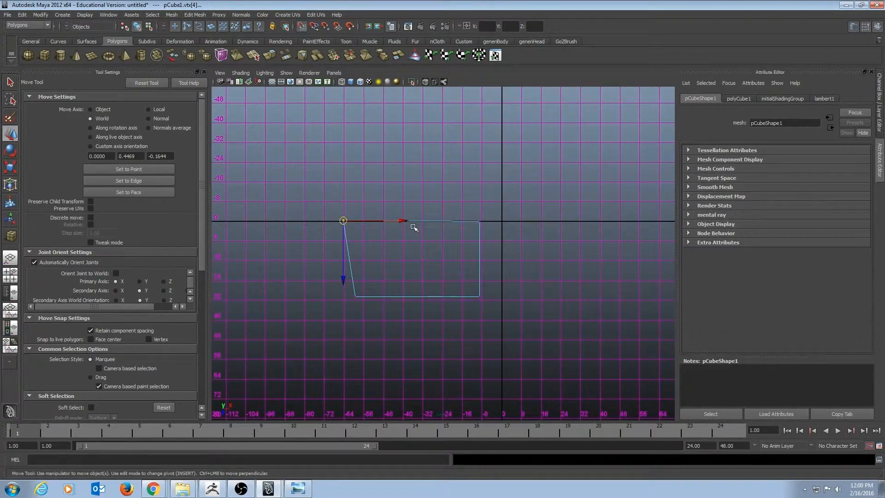
{"action": "left_click_drag", "start_coordinate": [401, 220], "coordinate": [345, 221]}
Snap the cube's remaining corners to the grid between X -64 and X -8, with the front edge at Z 16.
{"action": "left_click_drag", "start_coordinate": [455, 200], "coordinate": [482, 222]}
{"action": "left_click_drag", "start_coordinate": [461, 280], "coordinate": [483, 301]}
{"action": "left_click", "coordinate": [355, 297]}
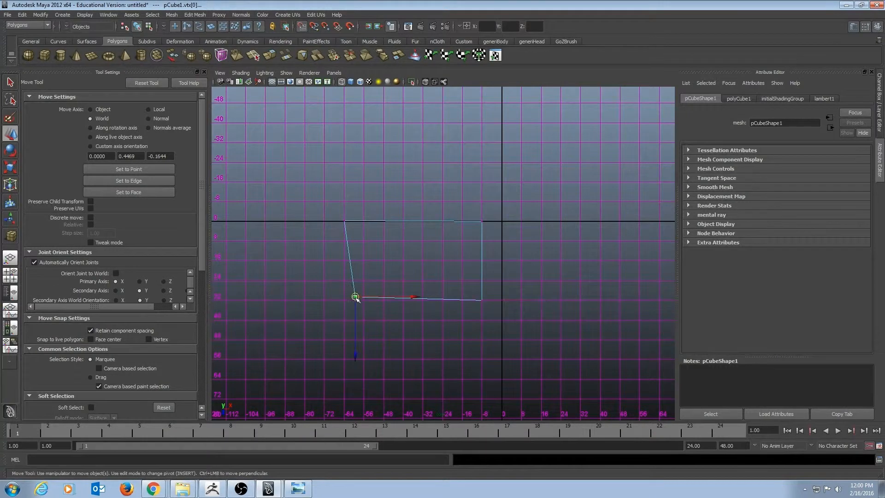
{"action": "left_click_drag", "start_coordinate": [354, 297], "coordinate": [503, 320]}
{"action": "left_click_drag", "start_coordinate": [412, 362], "coordinate": [448, 262]}
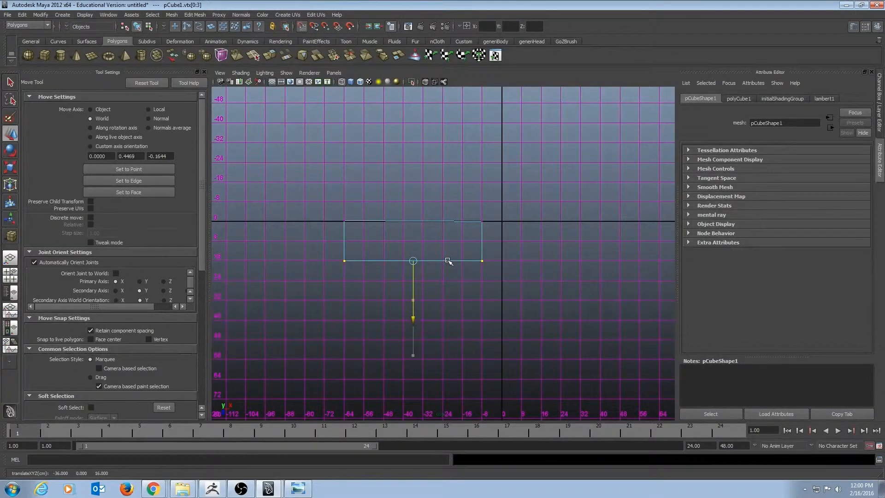
Raise the flat cube's top face to about 36 units in the perspective view.
{"action": "right_click_drag", "start_coordinate": [310, 269], "coordinate": [544, 285], "text": "alt"}
{"action": "middle_click_drag", "start_coordinate": [479, 292], "coordinate": [534, 304], "text": "alt"}
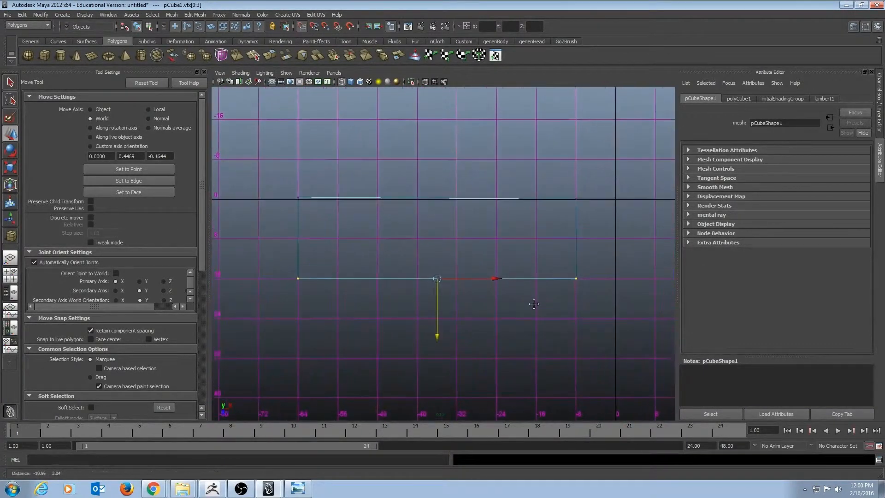
{"action": "key", "text": "space"}
{"action": "left_click_drag", "start_coordinate": [530, 301], "coordinate": [444, 267]}
{"action": "key", "text": "q"}
{"action": "right_click_drag", "start_coordinate": [293, 232], "coordinate": [434, 230], "text": "alt"}
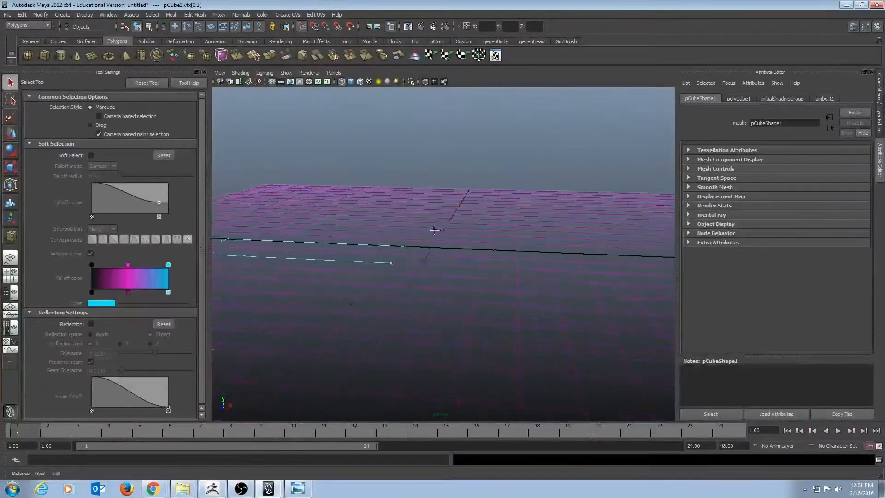
{"action": "middle_click_drag", "start_coordinate": [434, 230], "coordinate": [546, 241], "text": "alt"}
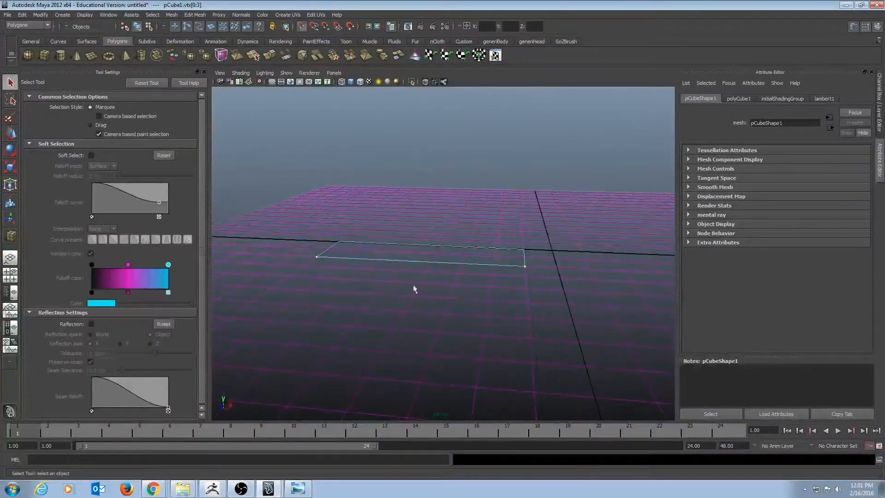
{"action": "left_click", "coordinate": [418, 244]}
{"action": "key", "text": "w"}
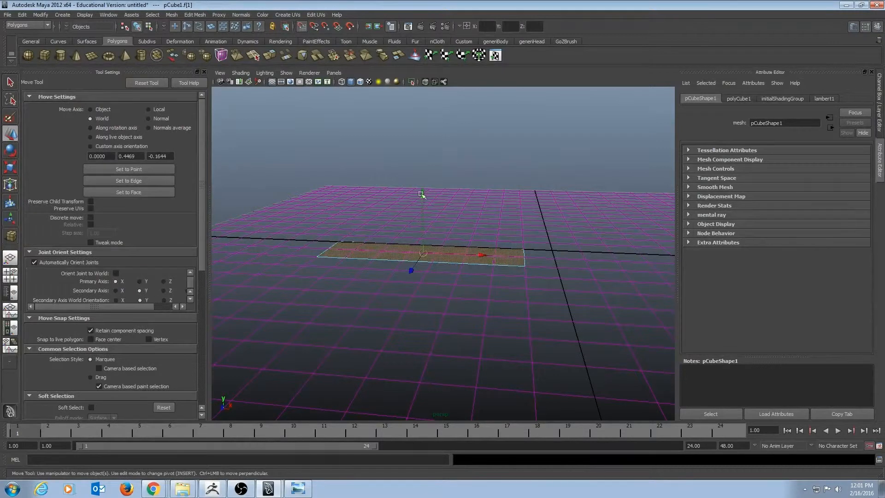
{"action": "left_click_drag", "start_coordinate": [421, 198], "coordinate": [431, 121]}
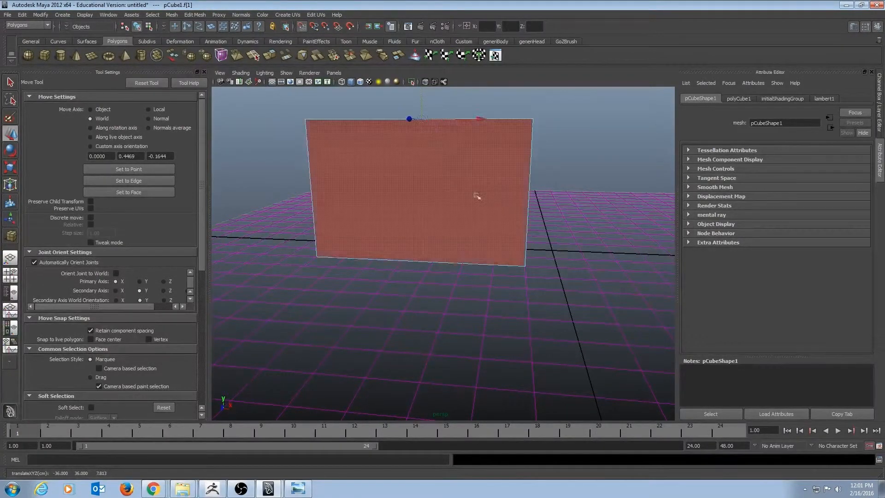
Compare the block with the WallDesign sketch and raise its top face to the 80-unit grid line in the front view.
{"action": "right_click_drag", "start_coordinate": [590, 203], "coordinate": [460, 200], "text": "alt"}
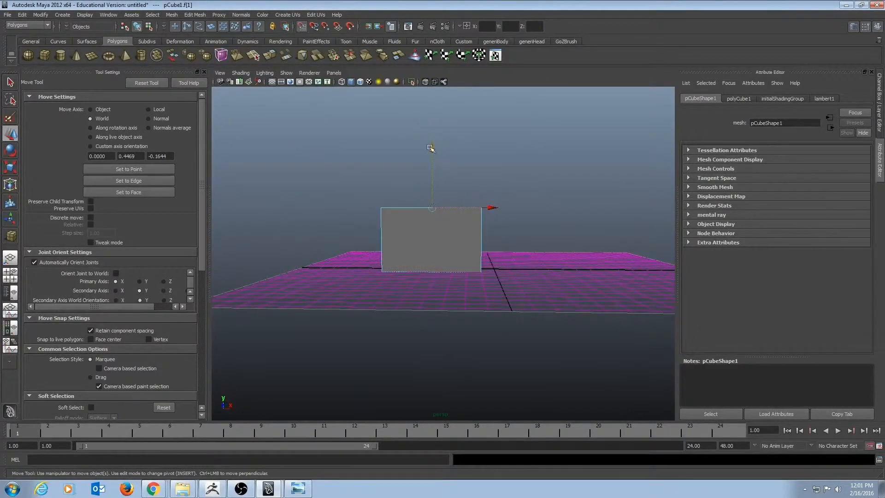
{"action": "key", "text": "alt+Tab"}
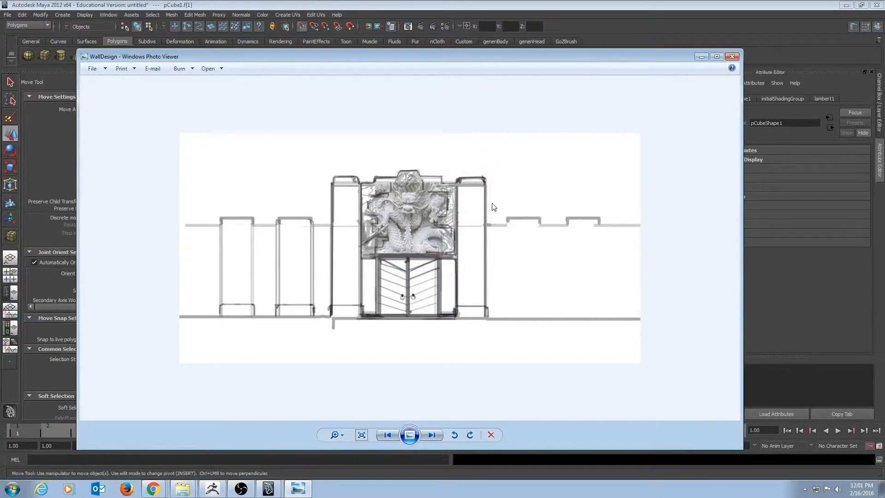
{"action": "key", "text": "alt+Tab"}
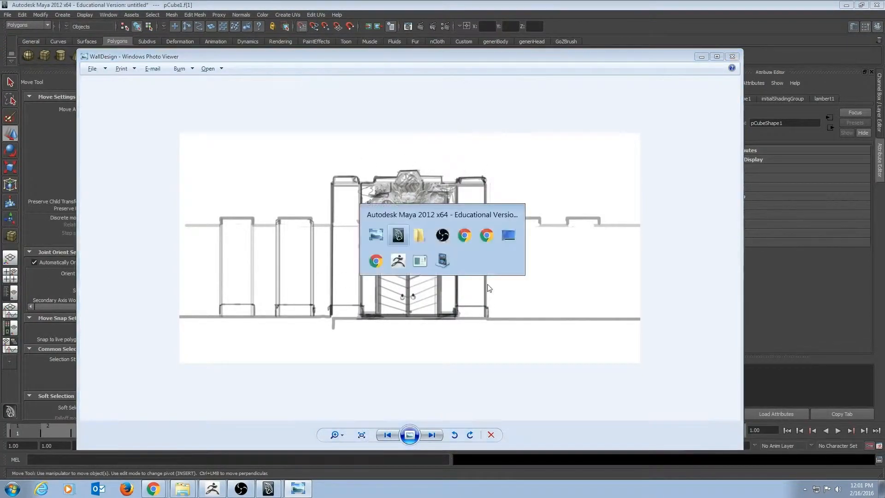
{"action": "left_click_drag", "start_coordinate": [436, 163], "coordinate": [433, 144]}
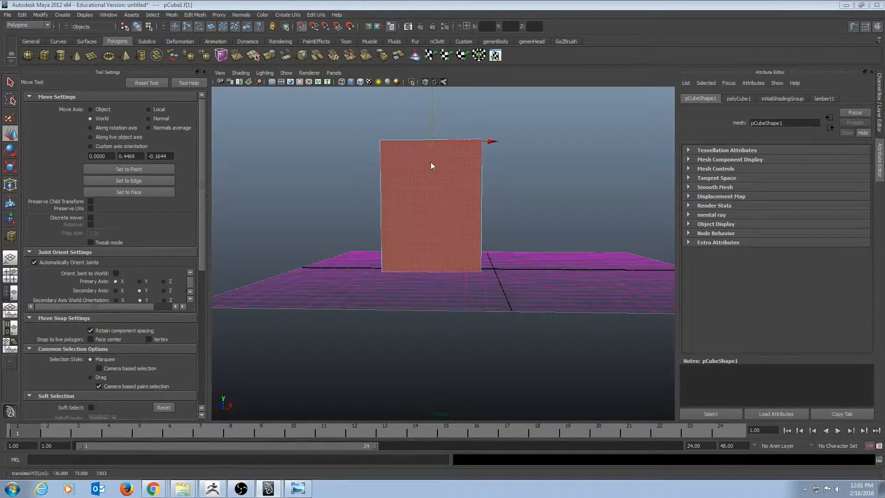
{"action": "scroll", "coordinate": [430, 161], "scroll_direction": "up", "scroll_amount": 5}
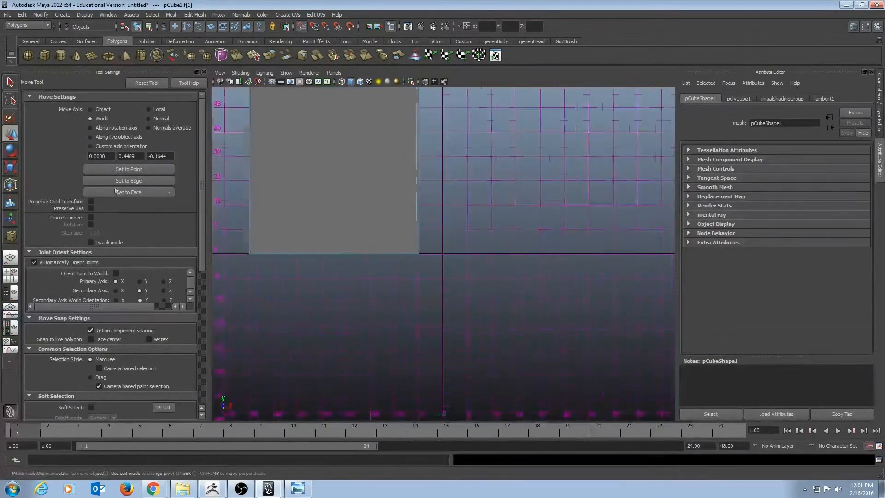
{"action": "scroll", "coordinate": [367, 189], "scroll_direction": "down", "scroll_amount": 5}
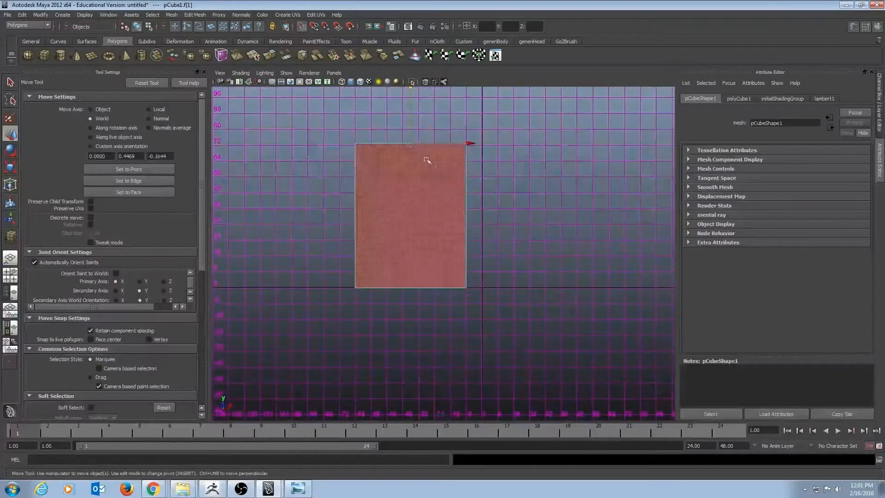
{"action": "mouse_move", "coordinate": [411, 144]}
{"action": "left_mouse_down"}
{"action": "mouse_move", "coordinate": [410, 102]}
{"action": "mouse_move", "coordinate": [408, 130]}
{"action": "left_mouse_up"}
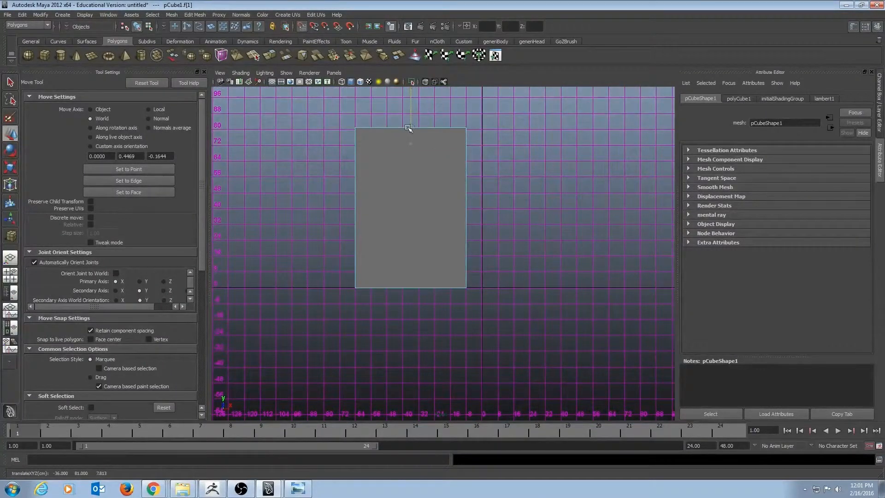
Select all of the block's faces and move them along X so the block straddles the origin.
{"action": "left_click_drag", "start_coordinate": [341, 126], "coordinate": [500, 339]}
{"action": "left_click_drag", "start_coordinate": [411, 211], "coordinate": [486, 212]}
{"action": "middle_click_drag", "start_coordinate": [399, 130], "coordinate": [368, 138], "text": "alt"}
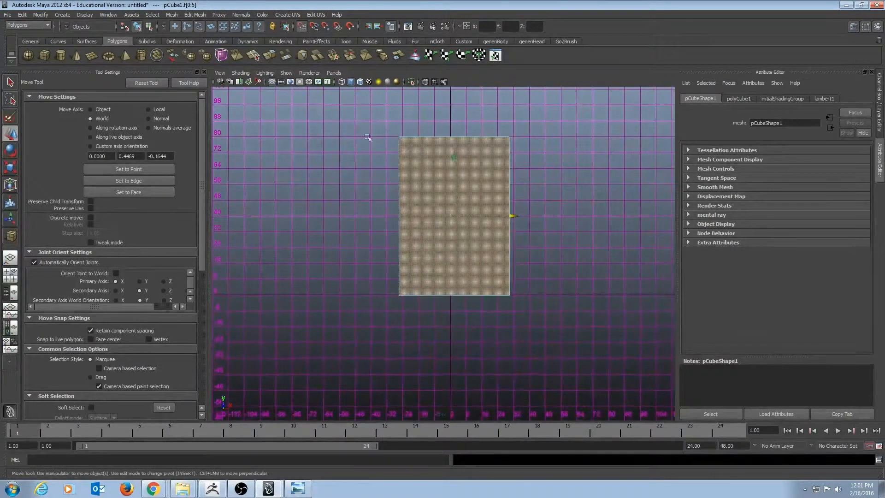
Snap the block's side vertices to X -32 and X 32 so the block is centered on the origin.
{"action": "left_click", "coordinate": [414, 140]}
{"action": "right_click_drag", "start_coordinate": [414, 139], "coordinate": [372, 136]}
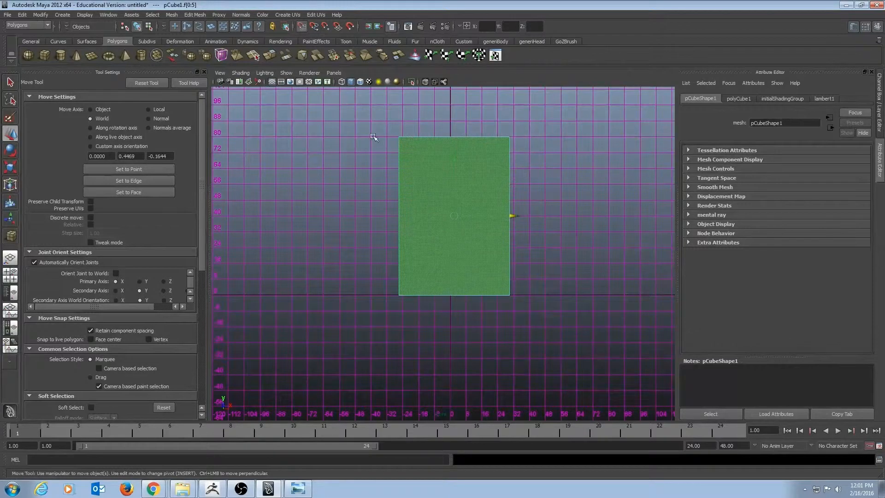
{"action": "left_click_drag", "start_coordinate": [371, 130], "coordinate": [409, 334]}
{"action": "left_click_drag", "start_coordinate": [458, 216], "coordinate": [405, 218]}
{"action": "left_click_drag", "start_coordinate": [487, 132], "coordinate": [534, 331]}
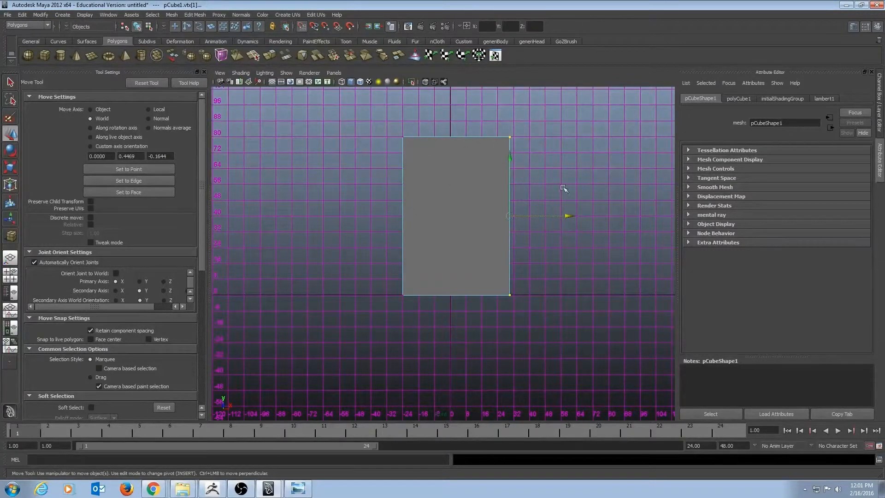
{"action": "left_click_drag", "start_coordinate": [566, 215], "coordinate": [582, 215]}
{"action": "mouse_move", "coordinate": [526, 213]}
{"action": "left_mouse_down"}
{"action": "mouse_move", "coordinate": [498, 214]}
{"action": "mouse_move", "coordinate": [514, 215]}
{"action": "left_mouse_up"}
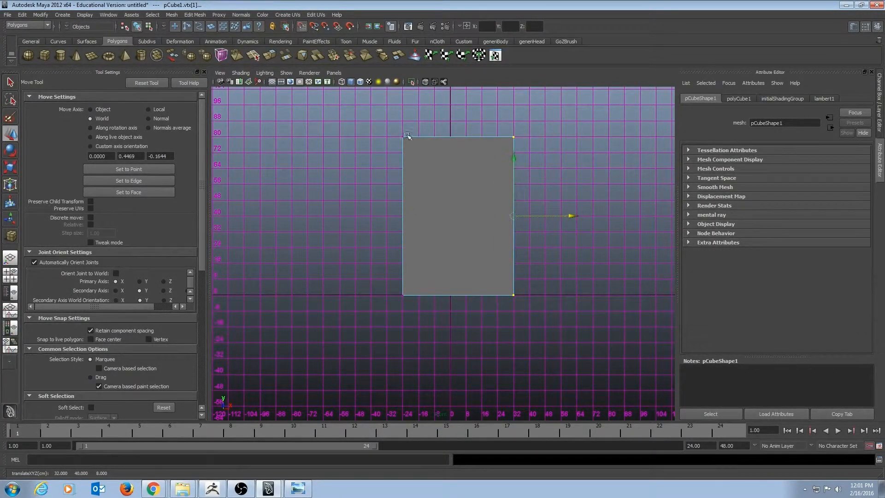
{"action": "left_click_drag", "start_coordinate": [385, 128], "coordinate": [426, 325]}
{"action": "left_click_drag", "start_coordinate": [462, 215], "coordinate": [389, 215]}
{"action": "middle_click_drag", "start_coordinate": [547, 265], "coordinate": [521, 266], "text": "alt"}
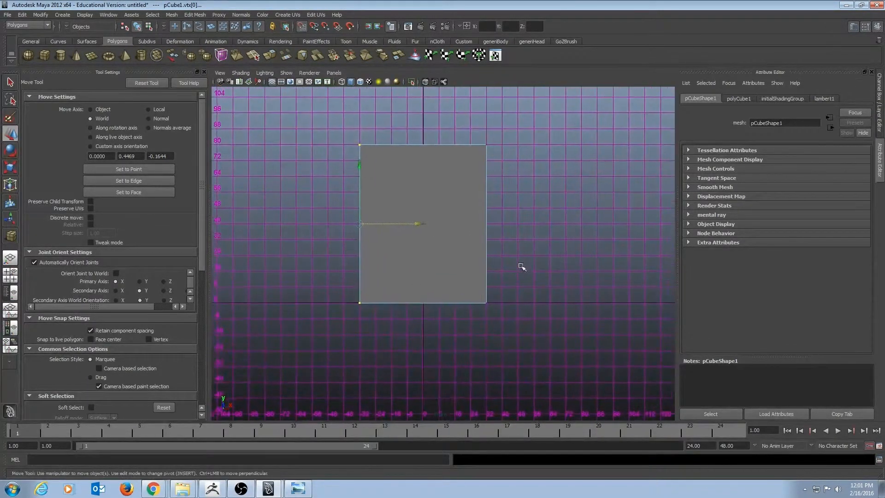
Select the whole block as an object in the front view and compare its proportions with the WallDesign sketch.
{"action": "right_click_drag", "start_coordinate": [297, 199], "coordinate": [336, 212], "text": "alt"}
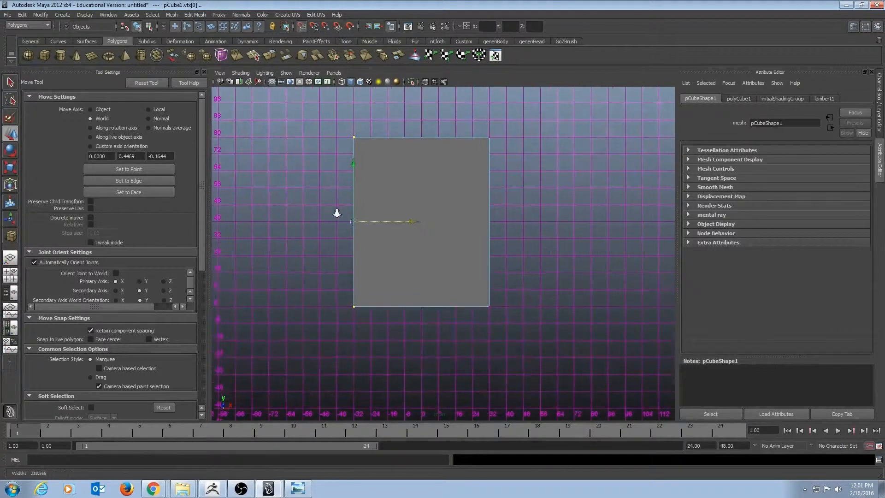
{"action": "left_click_drag", "start_coordinate": [346, 128], "coordinate": [544, 337]}
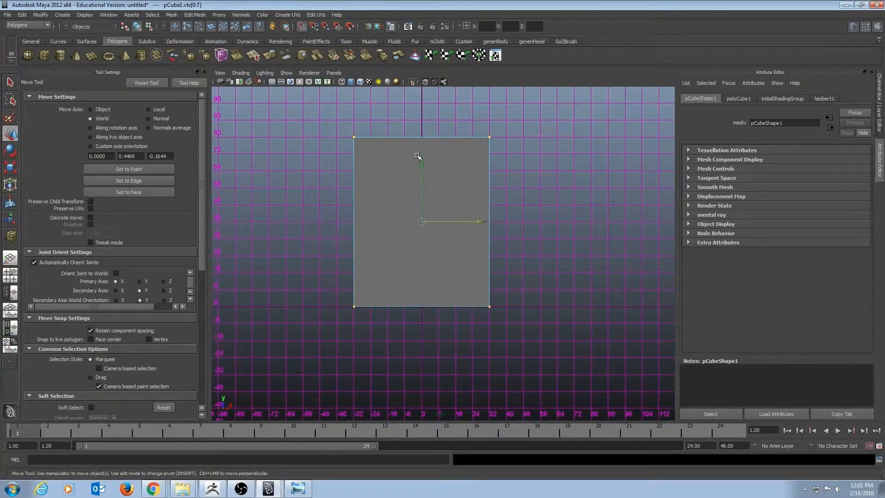
{"action": "left_click", "coordinate": [420, 116]}
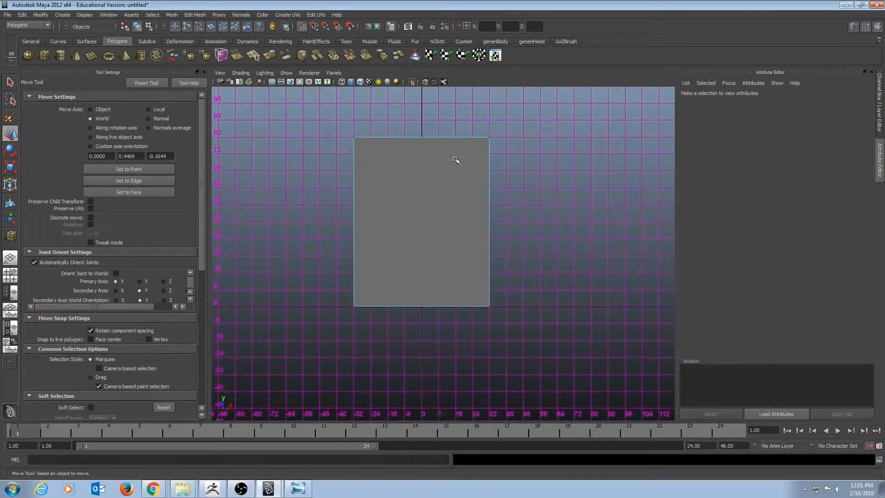
{"action": "left_click", "coordinate": [435, 175]}
{"action": "left_click_drag", "start_coordinate": [349, 251], "coordinate": [350, 306]}
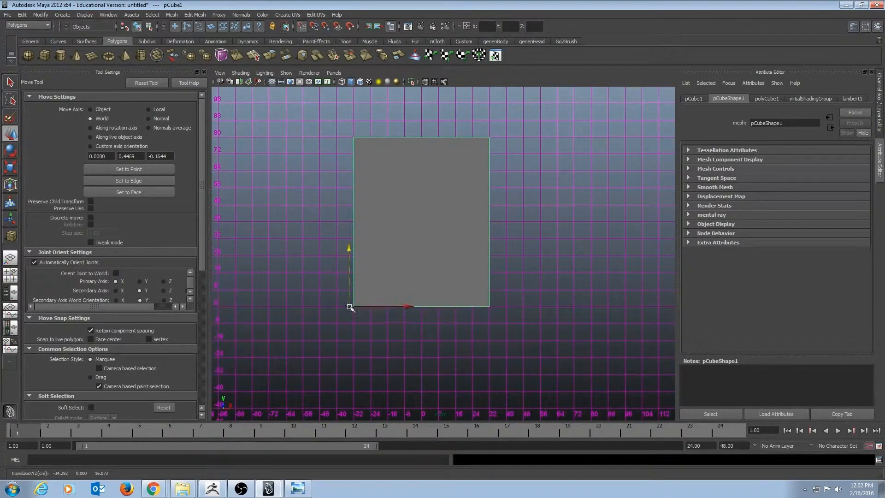
{"action": "middle_click_drag", "start_coordinate": [446, 221], "coordinate": [452, 236], "text": "alt"}
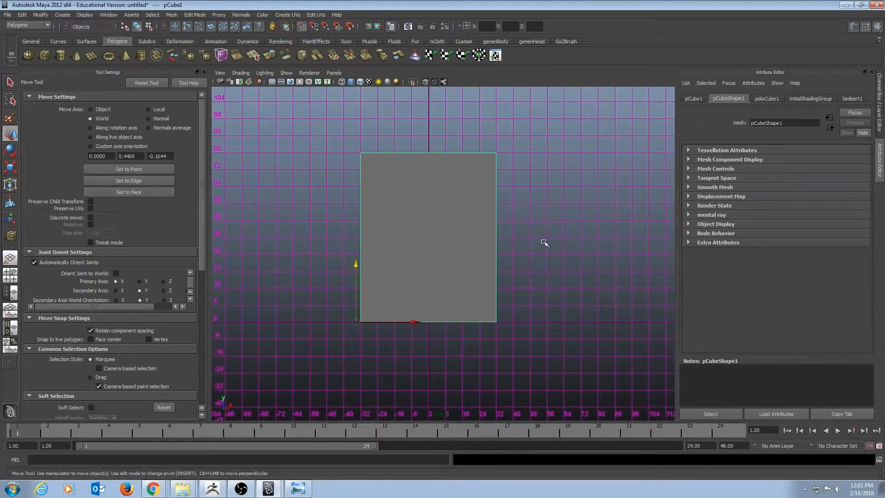
{"action": "key", "text": "alt+Tab"}
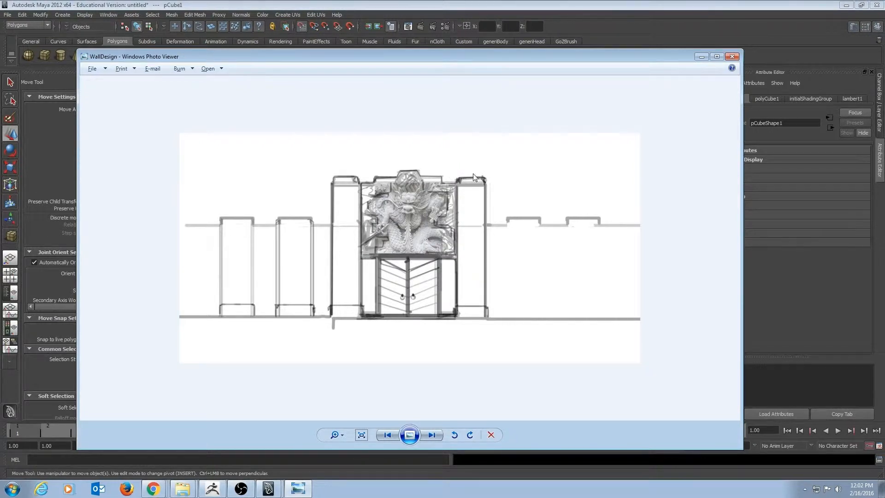
{"action": "key", "text": "alt+Tab"}
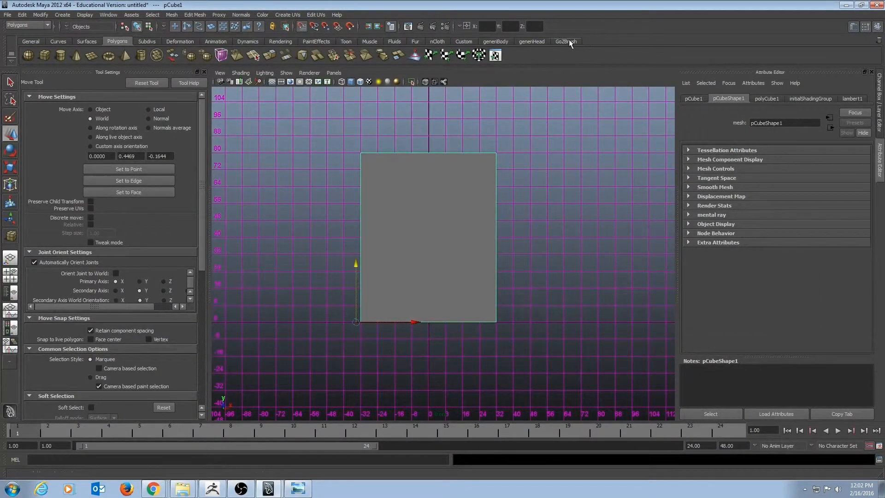
Insert a vertical edge loop down the middle of the block with the Insert Edge Loop tool.
{"action": "left_click", "coordinate": [463, 41]}
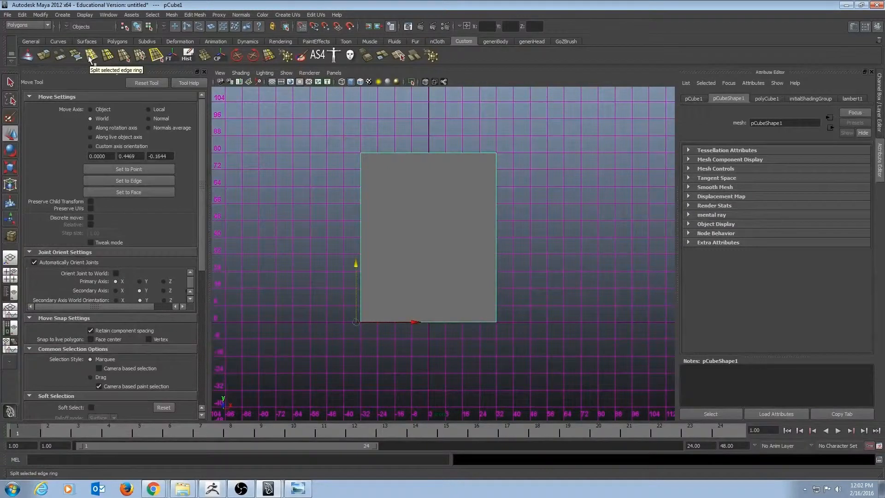
{"action": "left_click", "coordinate": [198, 15]}
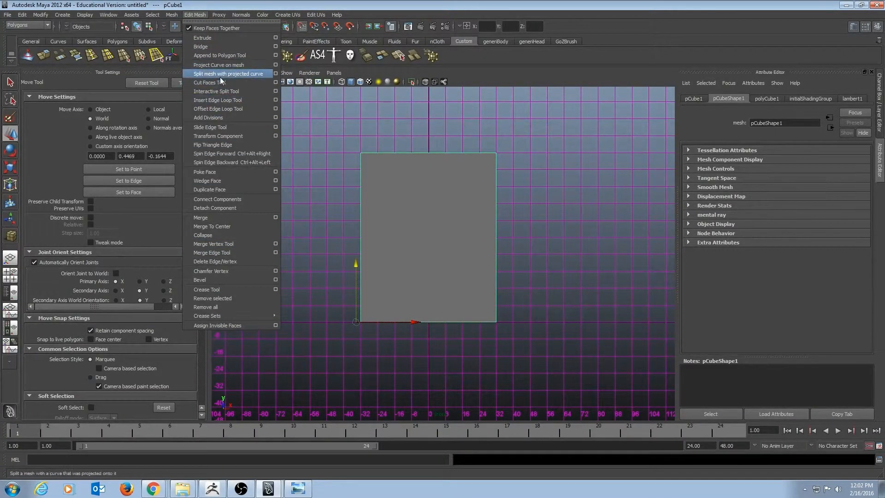
{"action": "left_click", "coordinate": [91, 55]}
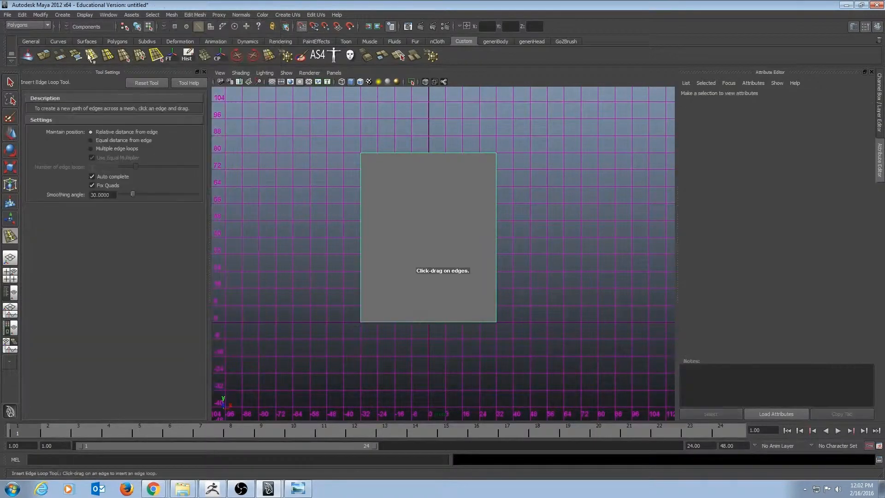
{"action": "left_click_drag", "start_coordinate": [433, 156], "coordinate": [432, 157]}
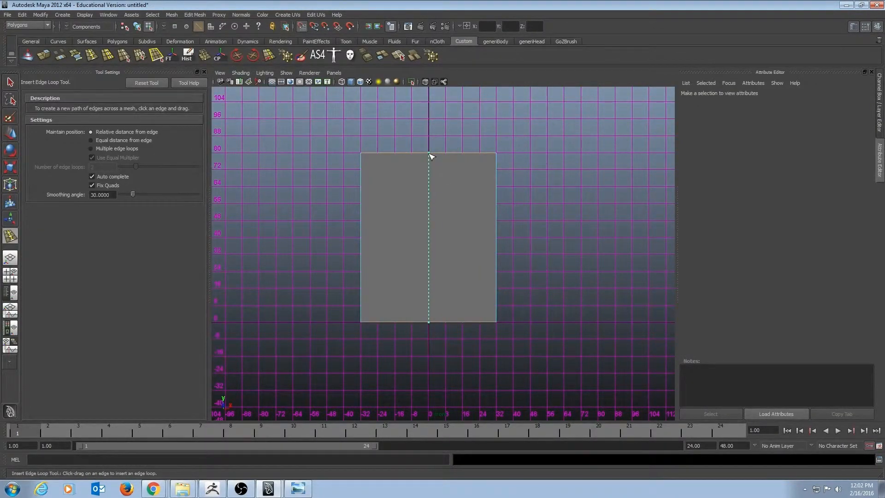
{"action": "left_click_drag", "start_coordinate": [430, 154], "coordinate": [436, 395]}
Select the center edge loop's vertices and snap them to the X 0 grid line.
{"action": "key", "text": "q"}
{"action": "key", "text": "F9"}
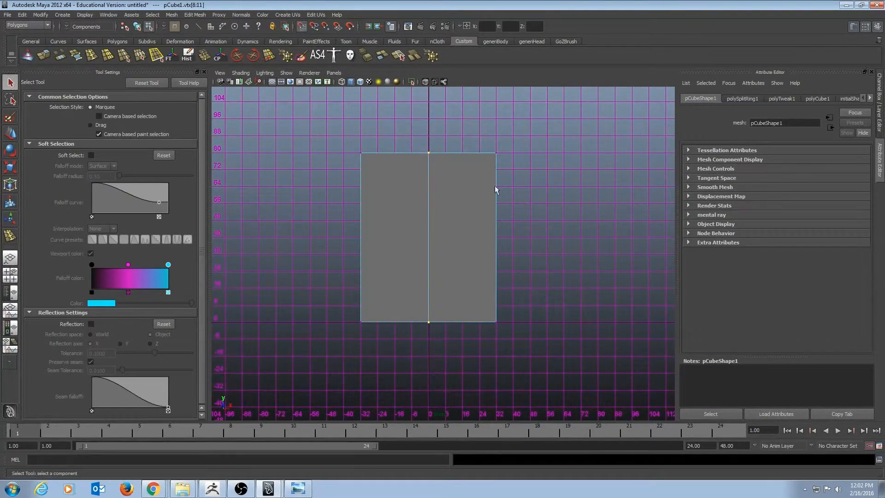
{"action": "key", "text": "w"}
{"action": "mouse_move", "coordinate": [486, 238]}
{"action": "left_mouse_down"}
{"action": "mouse_move", "coordinate": [503, 238]}
{"action": "mouse_move", "coordinate": [486, 238]}
{"action": "left_mouse_up"}
{"action": "key", "text": "q"}
Check the WallDesign sketch and delete the faces of the block's negative-X half.
{"action": "key", "text": "alt+Tab"}
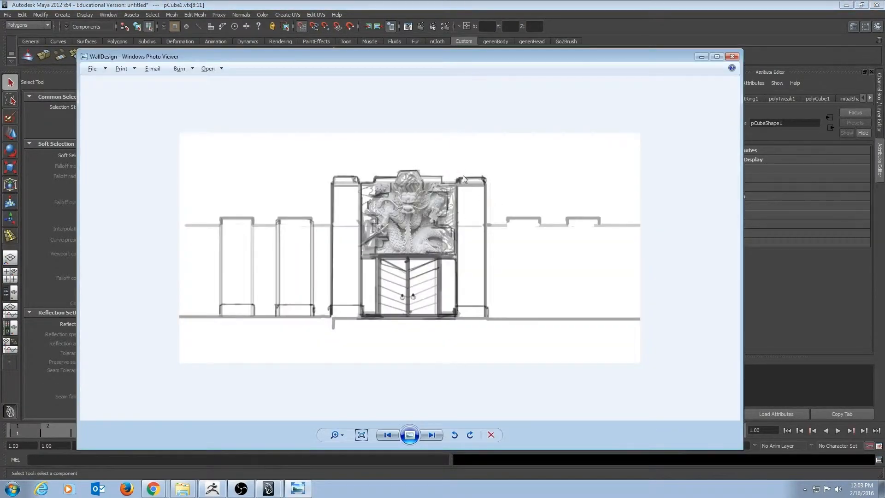
{"action": "key", "text": "alt+Tab"}
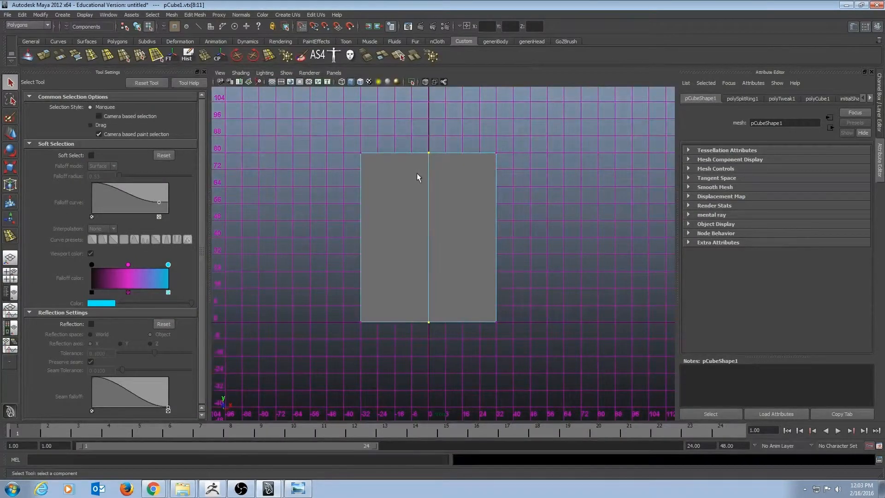
{"action": "left_click_drag", "start_coordinate": [354, 147], "coordinate": [402, 351]}
{"action": "key", "text": "Delete"}
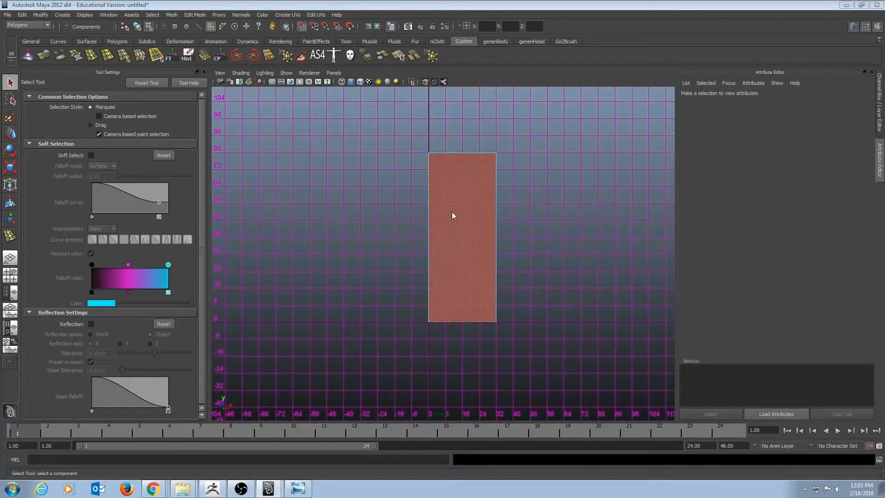
{"action": "left_click_drag", "start_coordinate": [452, 214], "coordinate": [519, 214], "text": "alt"}
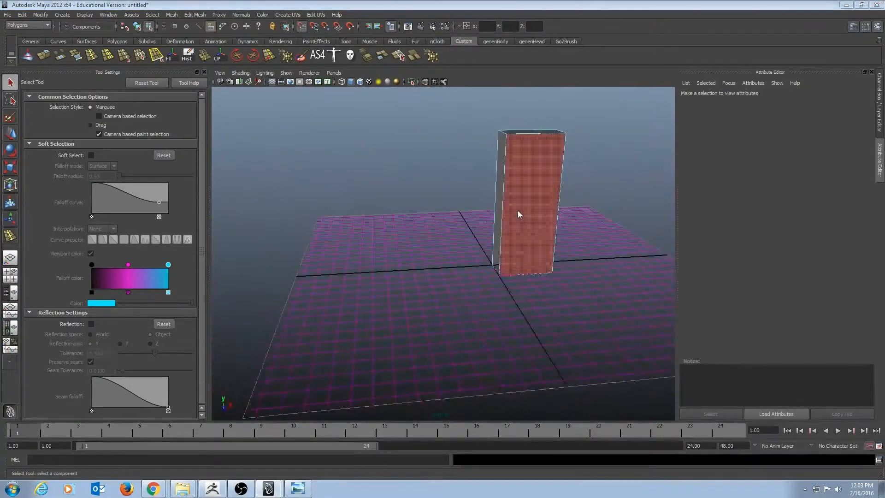
{"action": "key", "text": "space"}
{"action": "middle_click_drag", "start_coordinate": [508, 225], "coordinate": [475, 223], "text": "alt"}
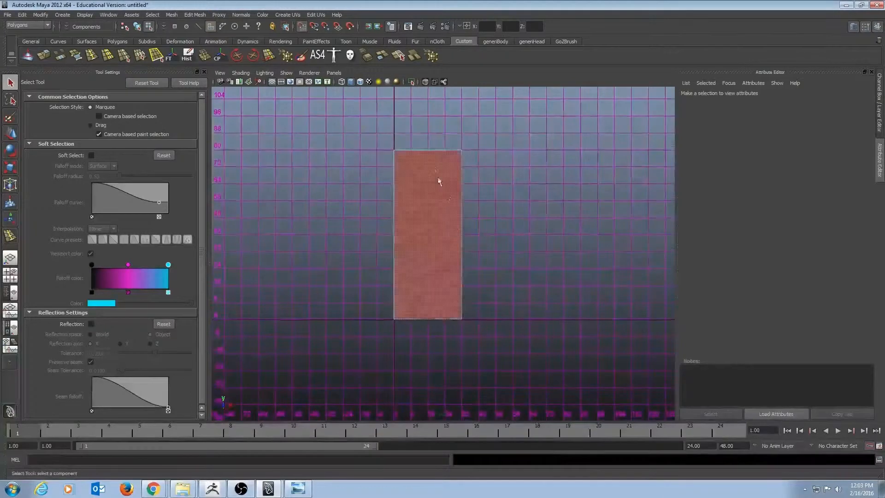
Compare the half block with the WallDesign sketch and snap its outer side vertices to X 40.
{"action": "left_click", "coordinate": [92, 56]}
{"action": "key", "text": "alt+Tab"}
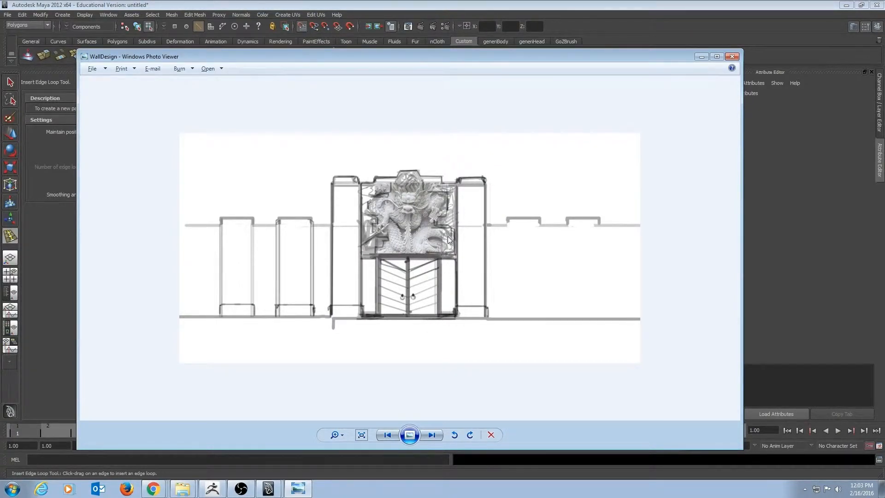
{"action": "key", "text": "alt+Tab"}
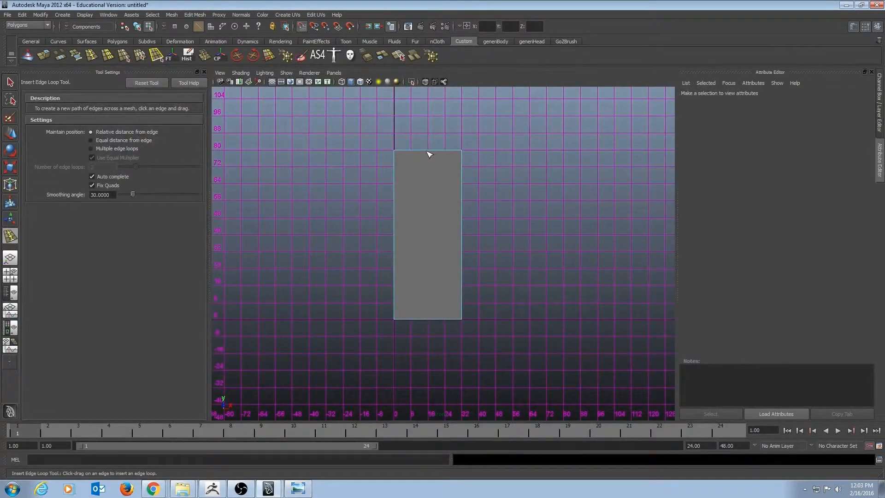
{"action": "key", "text": "alt+Tab"}
{"action": "key", "text": "alt+Tab"}
{"action": "key", "text": "q"}
{"action": "key", "text": "F11"}
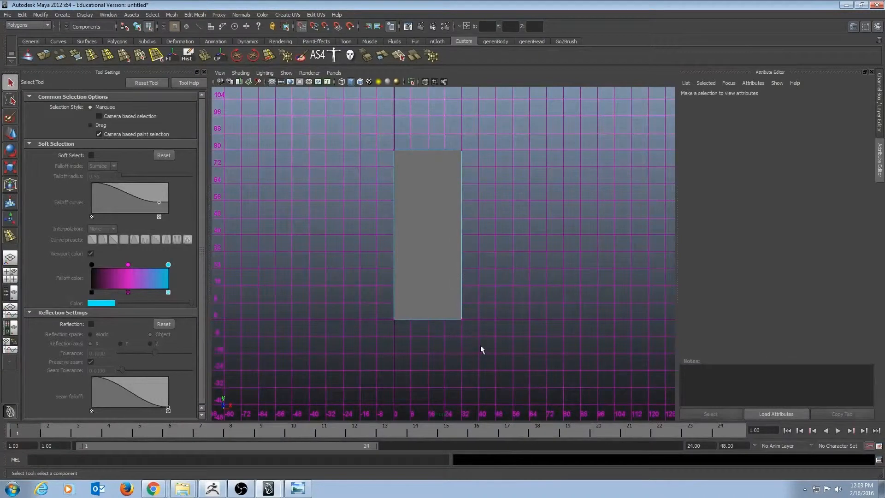
{"action": "left_click_drag", "start_coordinate": [446, 133], "coordinate": [480, 345]}
{"action": "key", "text": "w"}
{"action": "left_click_drag", "start_coordinate": [527, 233], "coordinate": [479, 233]}
{"action": "key", "text": "q"}
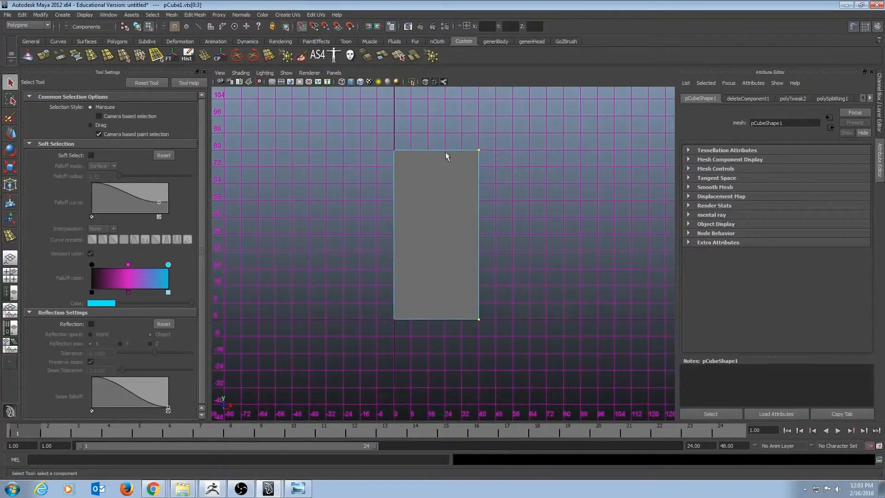
Insert a vertical edge loop at about X 24 and a horizontal one at about Y 36, following the WallDesign sketch.
{"action": "left_click", "coordinate": [91, 56]}
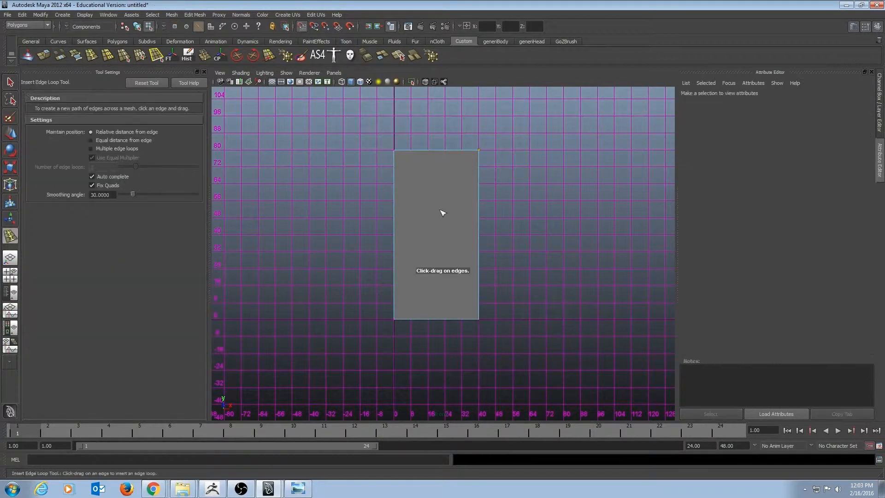
{"action": "left_click", "coordinate": [446, 151]}
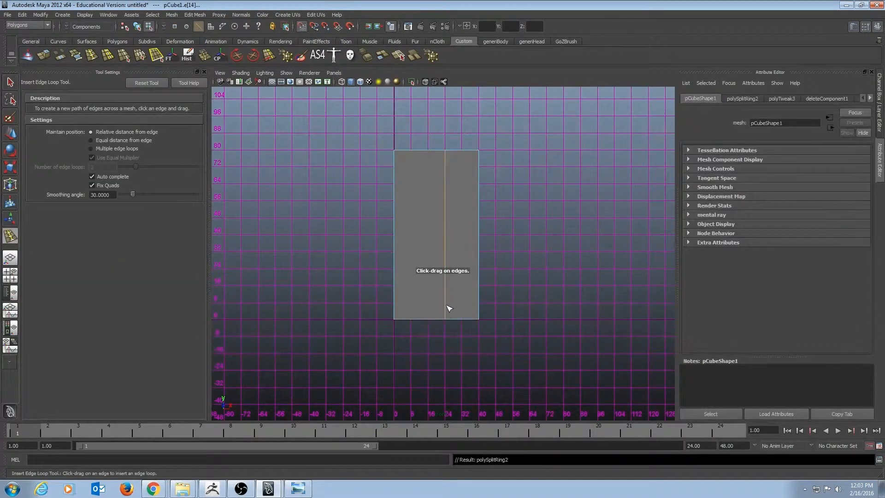
{"action": "key", "text": "alt+Tab"}
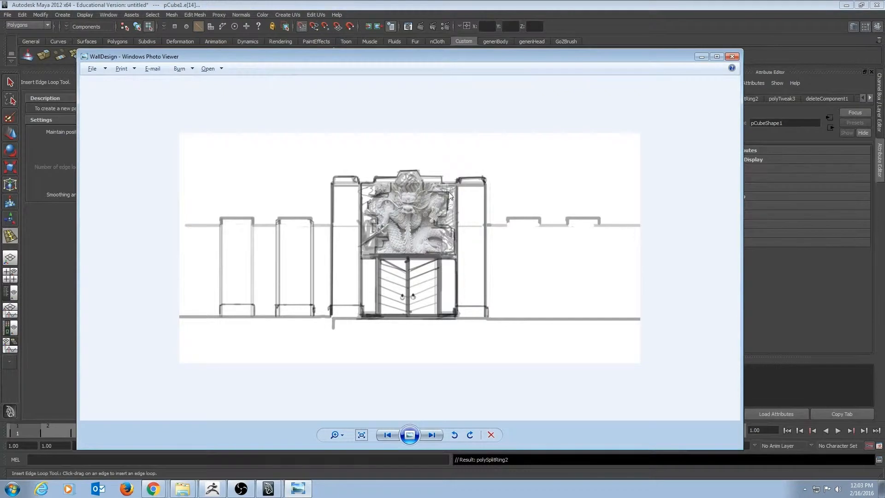
{"action": "key", "text": "alt+Tab"}
{"action": "left_click_drag", "start_coordinate": [479, 252], "coordinate": [485, 247]}
Snap the horizontal edge loop's vertices to Y 40 and raise the half block's top vertices to Y 88.
{"action": "key", "text": "q"}
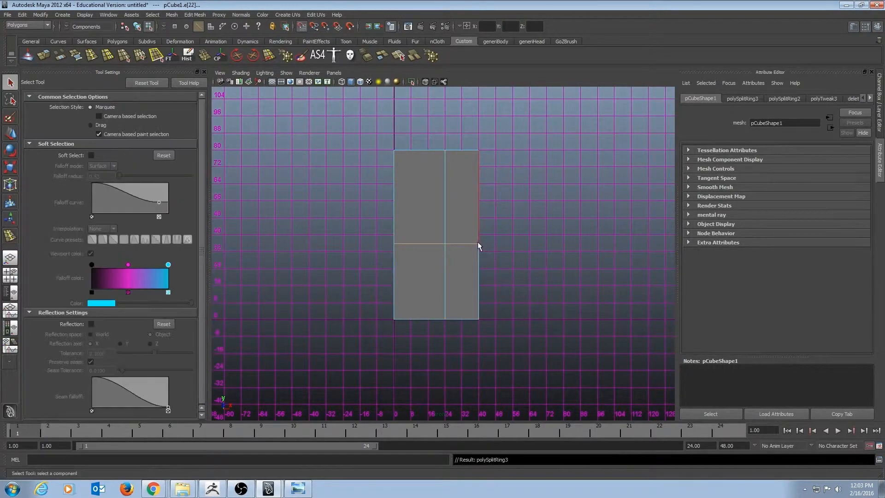
{"action": "key", "text": "F9"}
{"action": "left_click_drag", "start_coordinate": [378, 239], "coordinate": [500, 258]}
{"action": "key", "text": "w"}
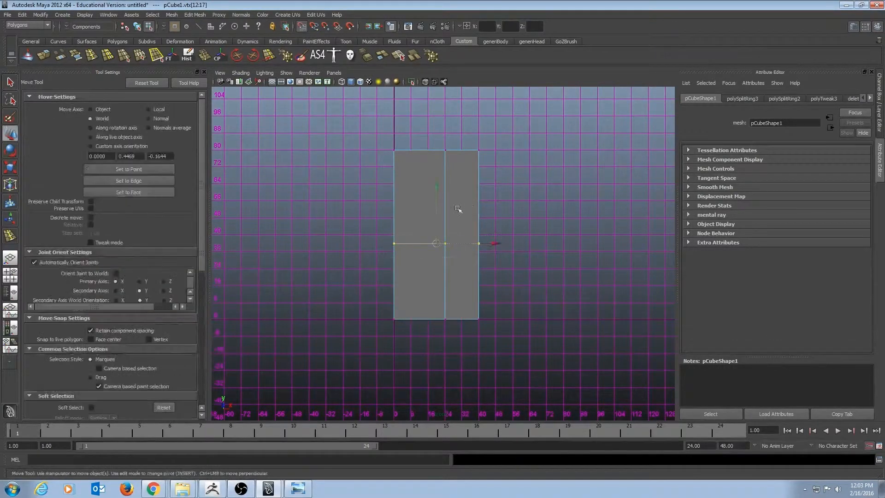
{"action": "left_click_drag", "start_coordinate": [435, 188], "coordinate": [435, 231]}
{"action": "left_click_drag", "start_coordinate": [387, 146], "coordinate": [511, 183]}
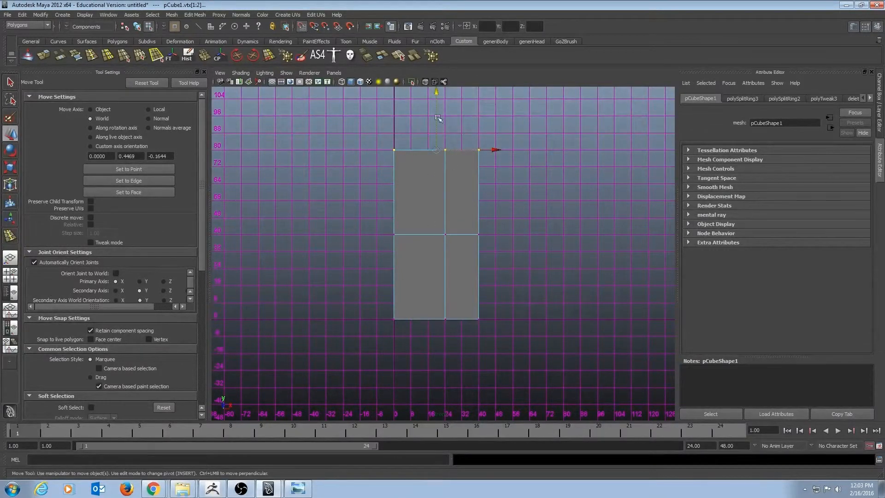
{"action": "left_click_drag", "start_coordinate": [436, 118], "coordinate": [436, 133]}
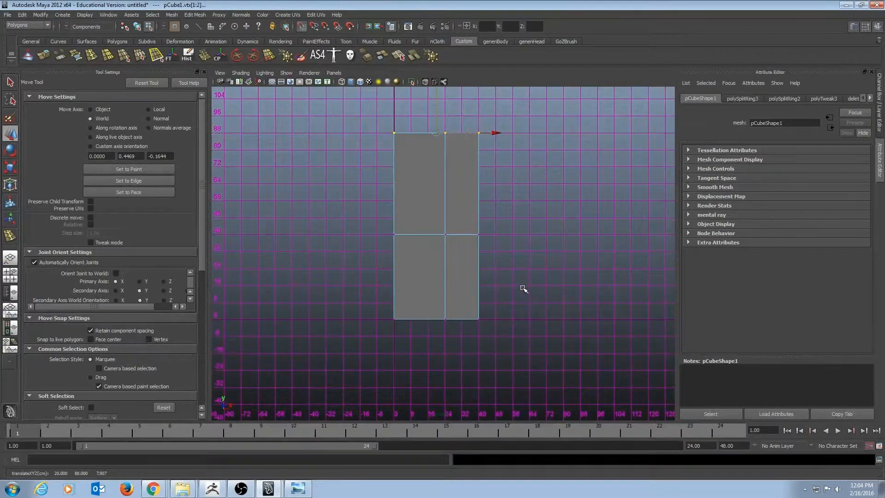
Compare the half block's lower door face with the WallDesign sketch and inspect it in the perspective and front views.
{"action": "scroll", "coordinate": [525, 242], "scroll_direction": "up", "scroll_amount": 4}
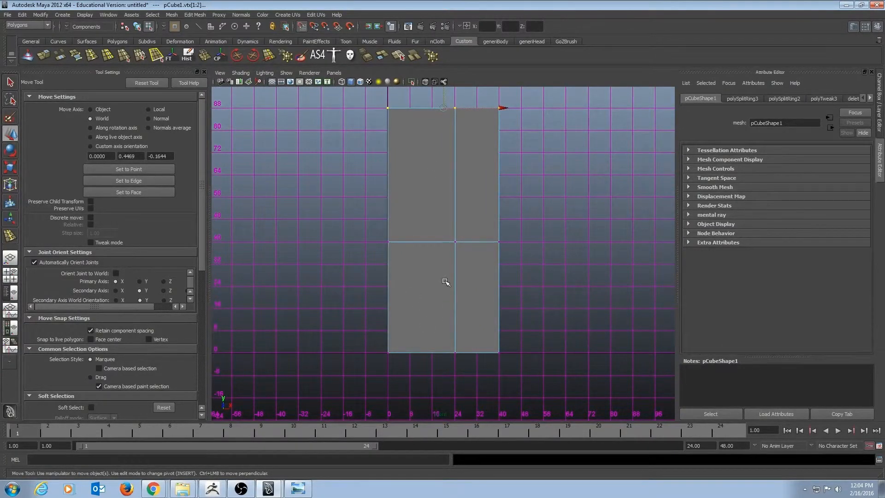
{"action": "middle_click_drag", "start_coordinate": [464, 227], "coordinate": [434, 218], "text": "alt"}
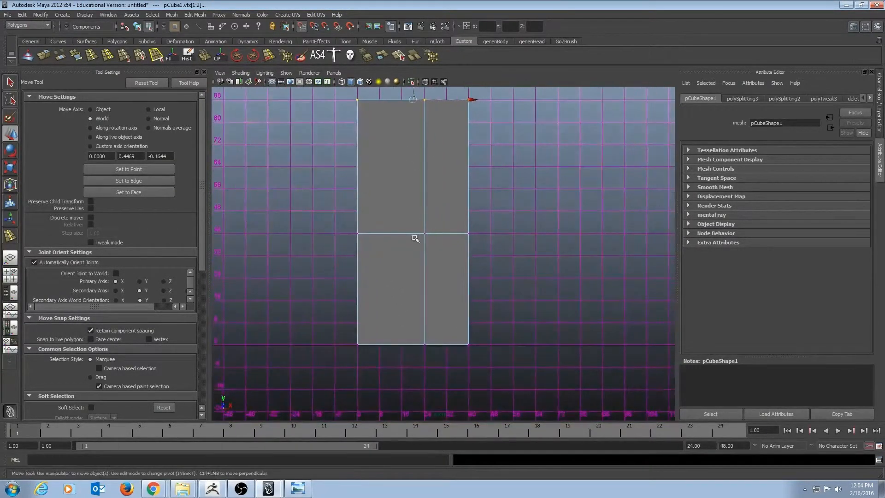
{"action": "left_click", "coordinate": [395, 274]}
{"action": "key", "text": "alt+Tab"}
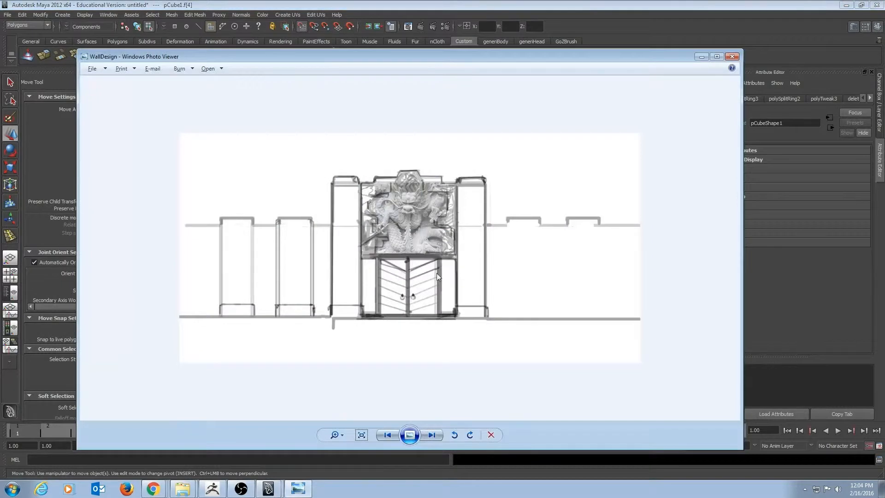
{"action": "key", "text": "alt+Tab"}
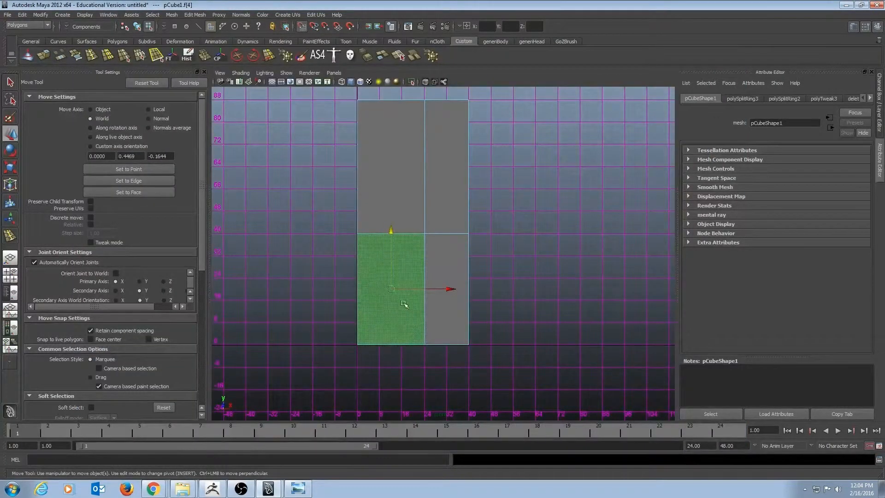
{"action": "key", "text": "space"}
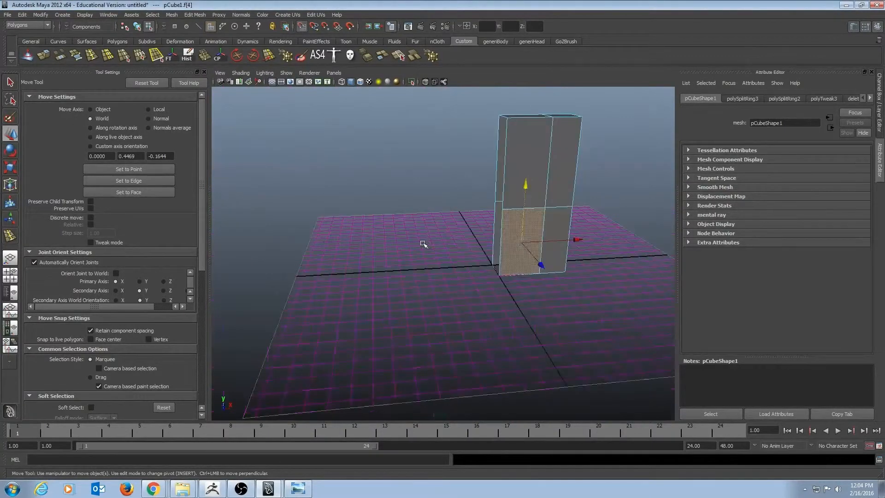
{"action": "key", "text": "f"}
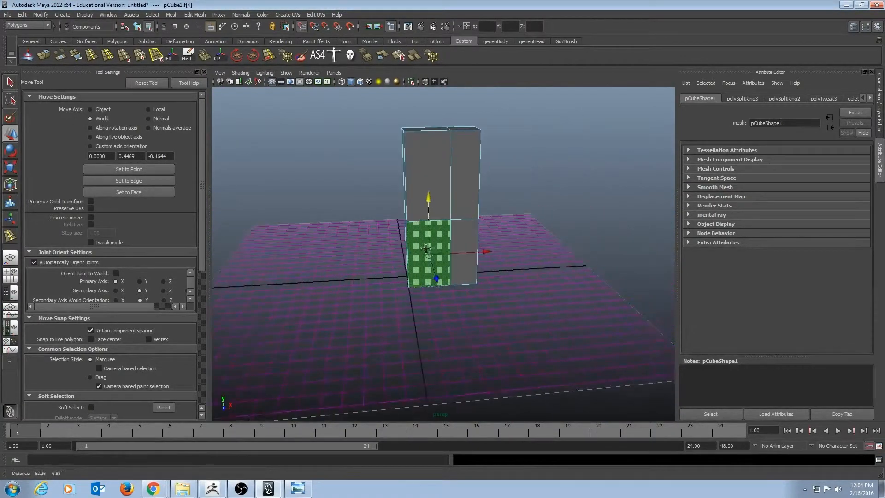
{"action": "key", "text": "space"}
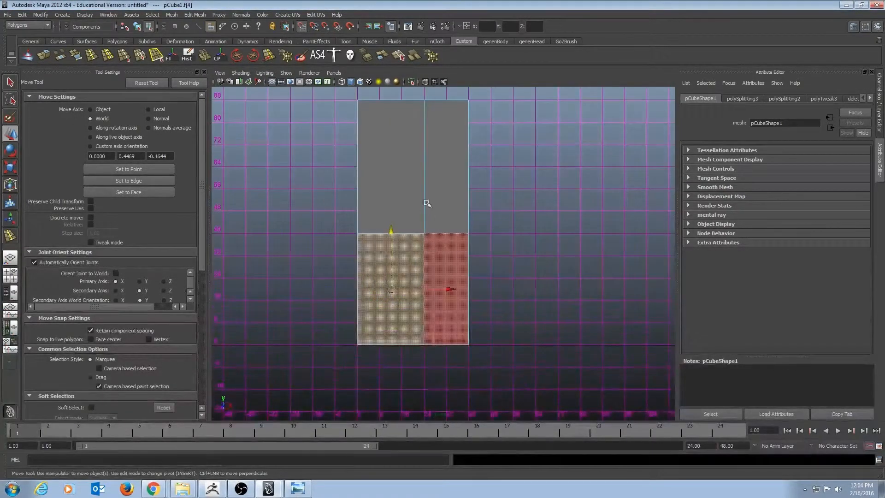
Insert a second vertical edge loop beside the X 24 one and snap it to X 16, following the WallDesign sketch.
{"action": "left_click", "coordinate": [108, 55]}
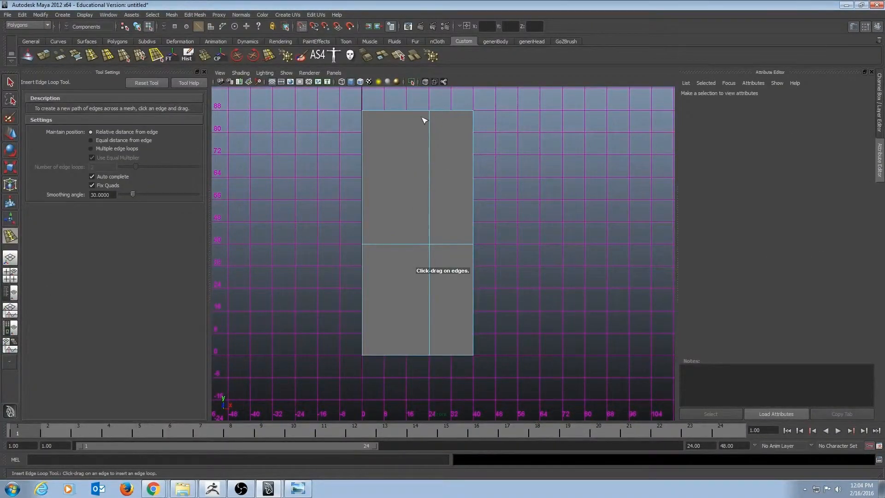
{"action": "left_click_drag", "start_coordinate": [424, 113], "coordinate": [421, 388]}
{"action": "key", "text": "q"}
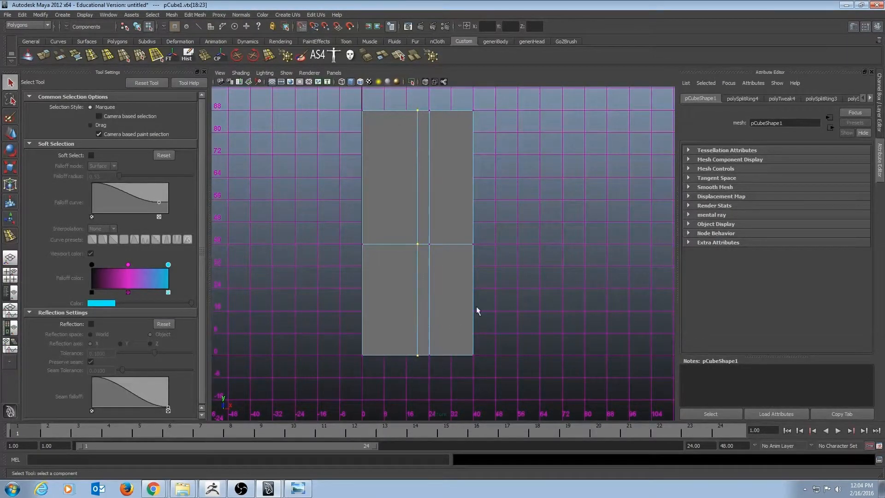
{"action": "key", "text": "alt+Tab"}
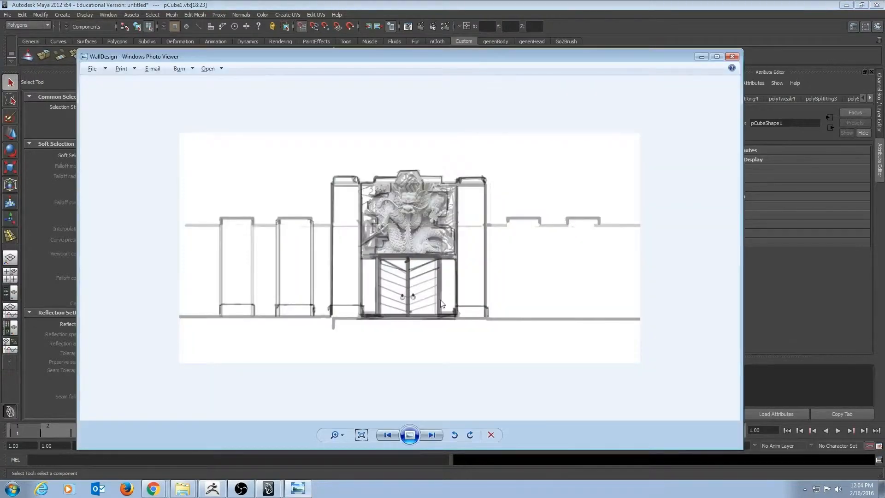
{"action": "key", "text": "alt+Tab"}
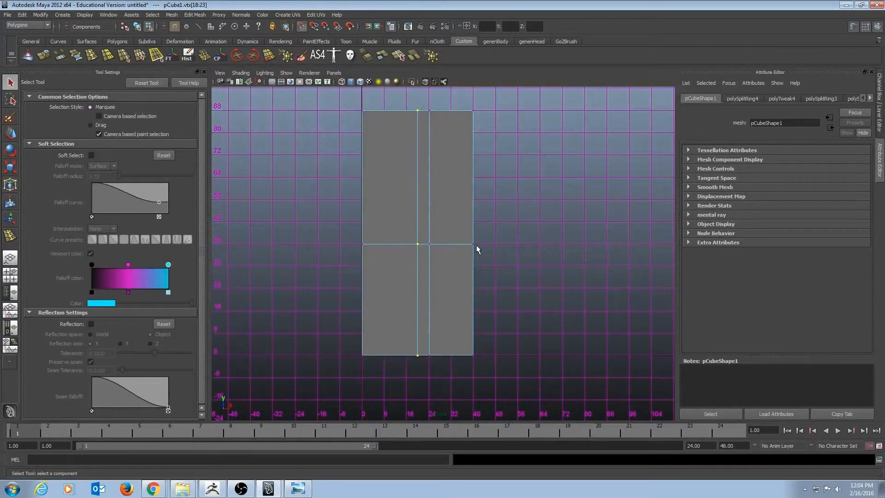
{"action": "key", "text": "w"}
{"action": "left_click_drag", "start_coordinate": [479, 235], "coordinate": [408, 232]}
Try shifting the half block's vertices from X 16 to X 40 sideways and check the proportions against the WallDesign sketch.
{"action": "scroll", "coordinate": [472, 242], "scroll_direction": "down", "scroll_amount": 2}
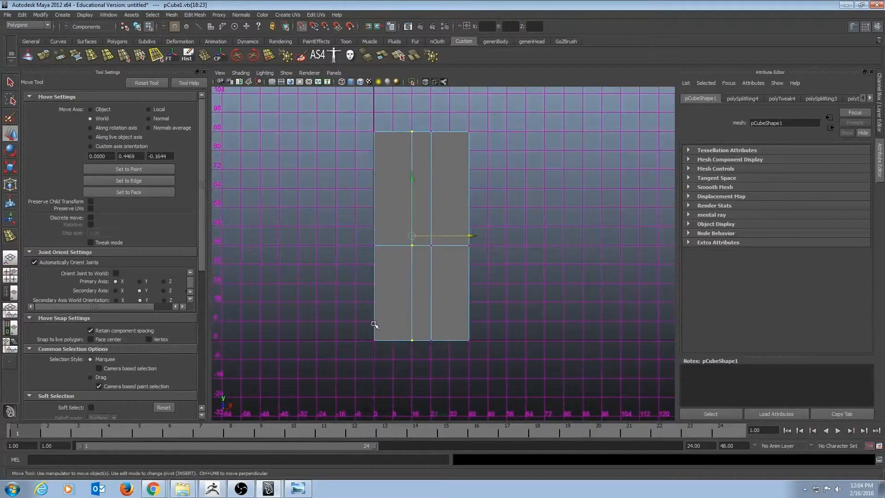
{"action": "left_click_drag", "start_coordinate": [402, 118], "coordinate": [478, 364]}
{"action": "left_click_drag", "start_coordinate": [499, 235], "coordinate": [441, 240]}
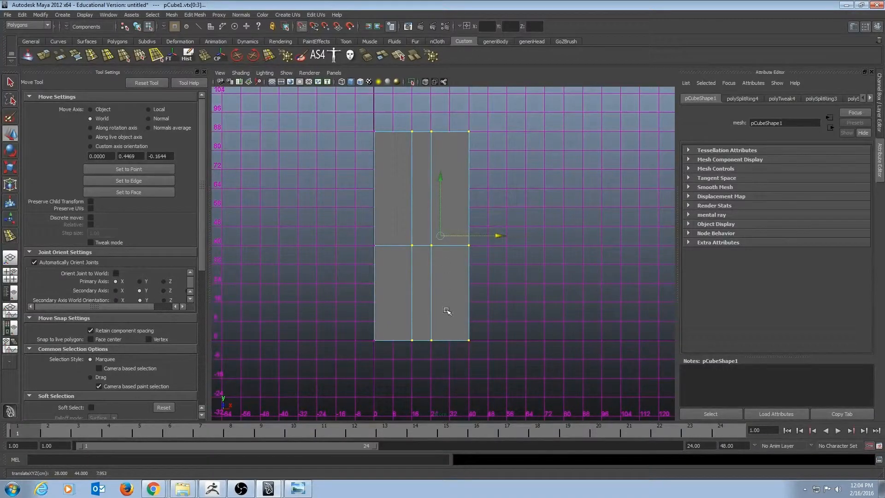
{"action": "key", "text": "alt+Tab"}
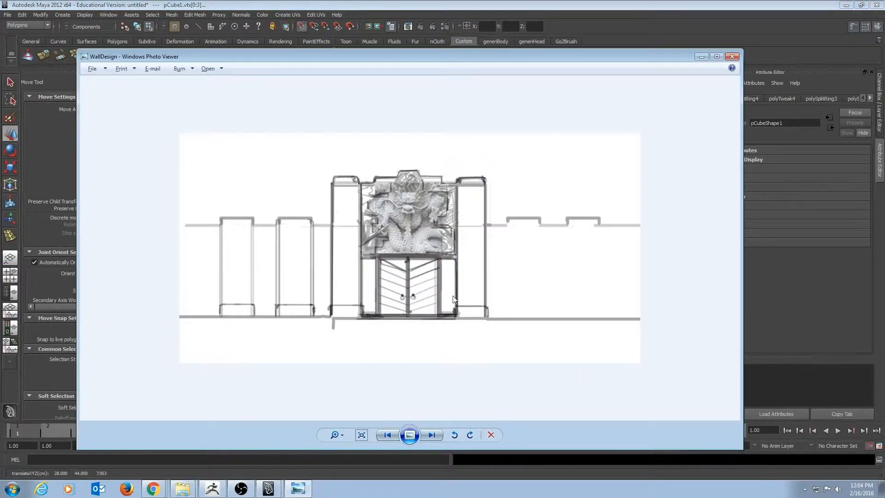
{"action": "key", "text": "alt+Tab"}
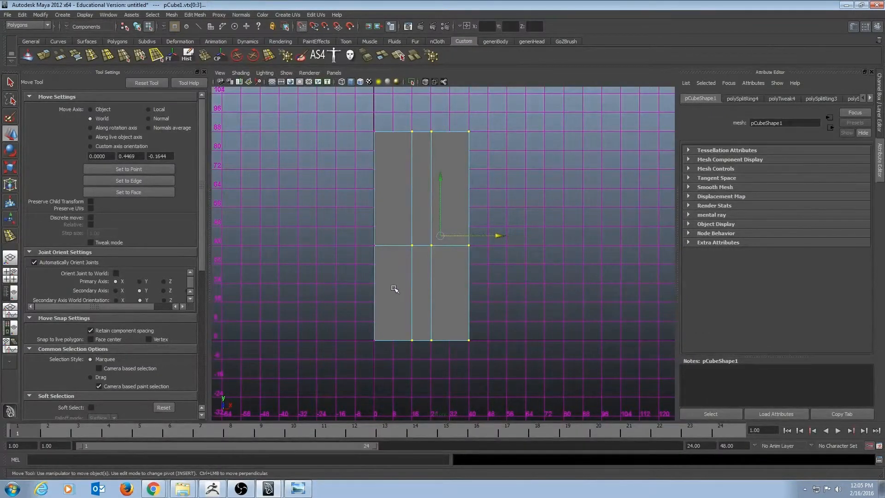
Delete the front and back faces of the door area between X 0 and X 16, below Y 40.
{"action": "left_click_drag", "start_coordinate": [353, 284], "coordinate": [395, 356]}
{"action": "left_click", "coordinate": [394, 355]}
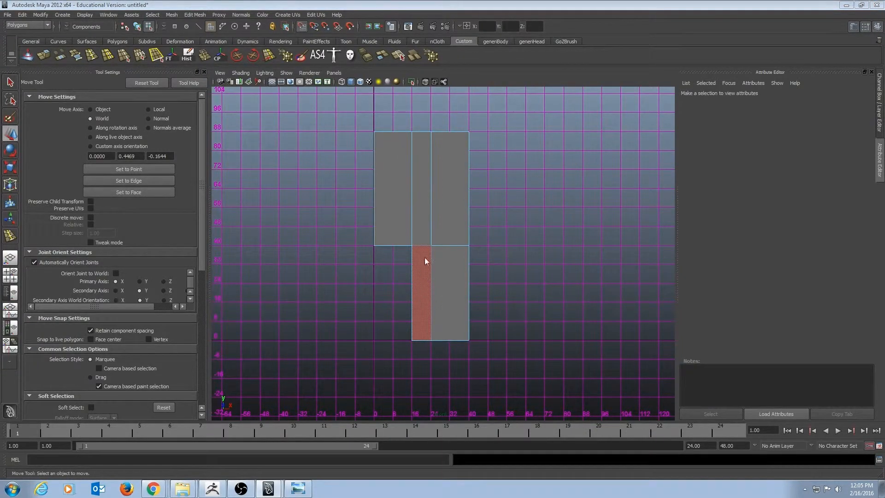
{"action": "key", "text": "space"}
{"action": "mouse_move", "coordinate": [425, 257]}
{"action": "left_mouse_down", "text": "alt"}
{"action": "mouse_move", "coordinate": [461, 264]}
{"action": "mouse_move", "coordinate": [426, 252]}
{"action": "left_mouse_up", "text": "alt"}
{"action": "right_click_drag", "start_coordinate": [427, 252], "coordinate": [578, 255], "text": "alt"}
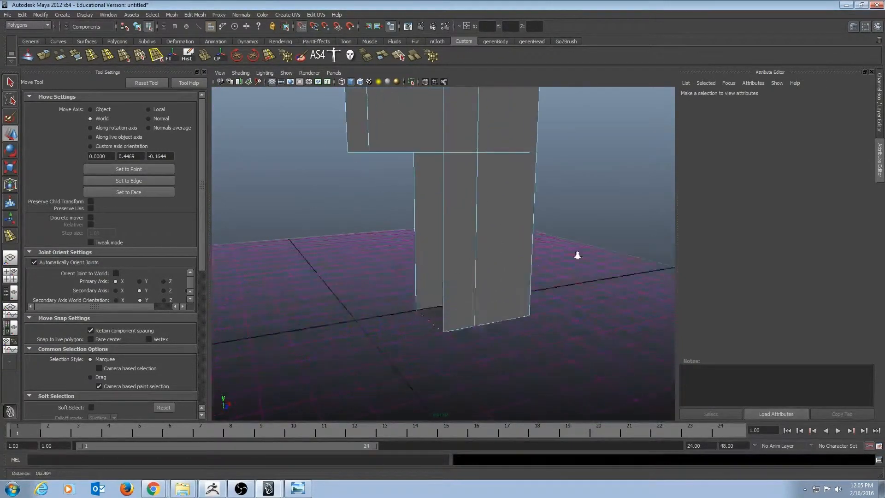
{"action": "left_click_drag", "start_coordinate": [577, 255], "coordinate": [421, 272], "text": "alt"}
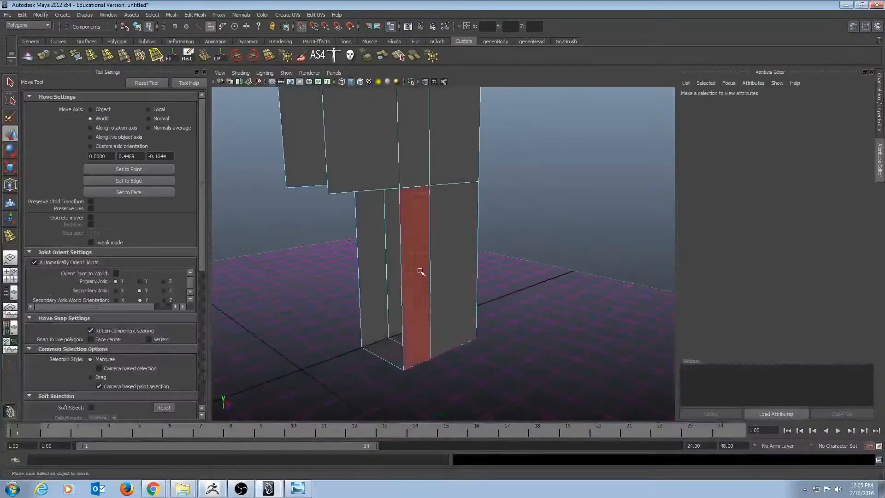
Delete the bottom faces underneath the remaining leg beside the door opening.
{"action": "left_click", "coordinate": [416, 263]}
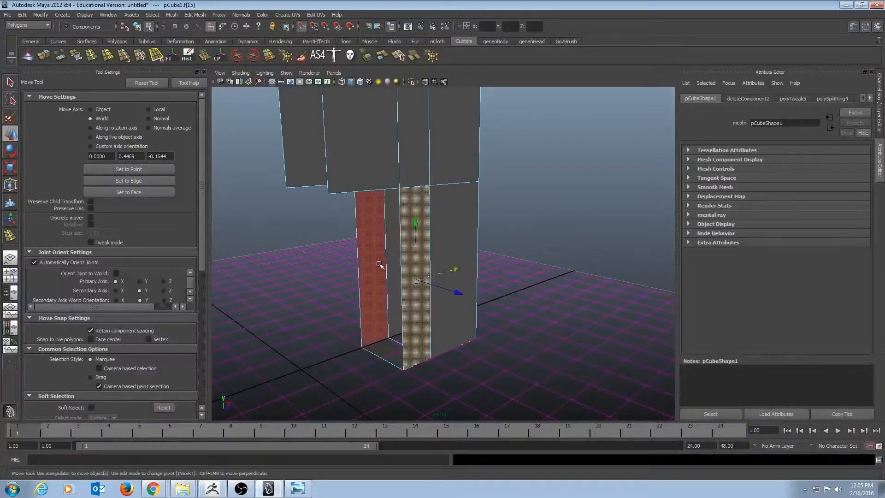
{"action": "left_click", "coordinate": [382, 263], "text": "shift"}
{"action": "left_click_drag", "start_coordinate": [289, 296], "coordinate": [382, 299], "text": "alt"}
{"action": "left_click_drag", "start_coordinate": [428, 340], "coordinate": [454, 409]}
{"action": "left_click", "coordinate": [569, 363]}
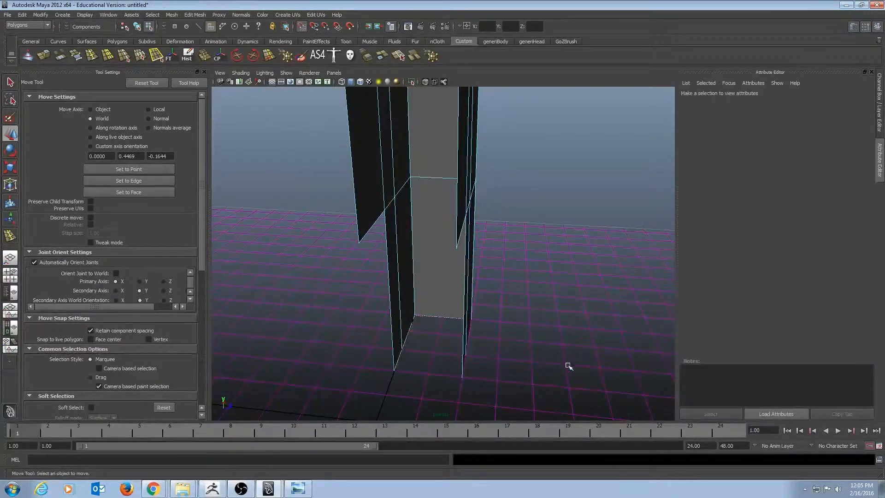
Check the leg's bottom vertices against the ground line in the front view.
{"action": "left_click_drag", "start_coordinate": [508, 300], "coordinate": [408, 269], "text": "alt"}
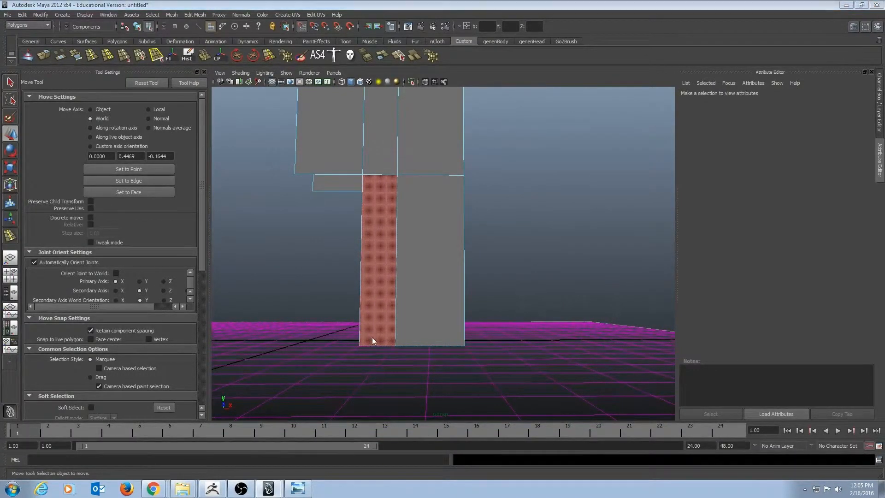
{"action": "key", "text": "space"}
{"action": "key", "text": "space"}
{"action": "middle_click_drag", "start_coordinate": [395, 334], "coordinate": [385, 272], "text": "alt"}
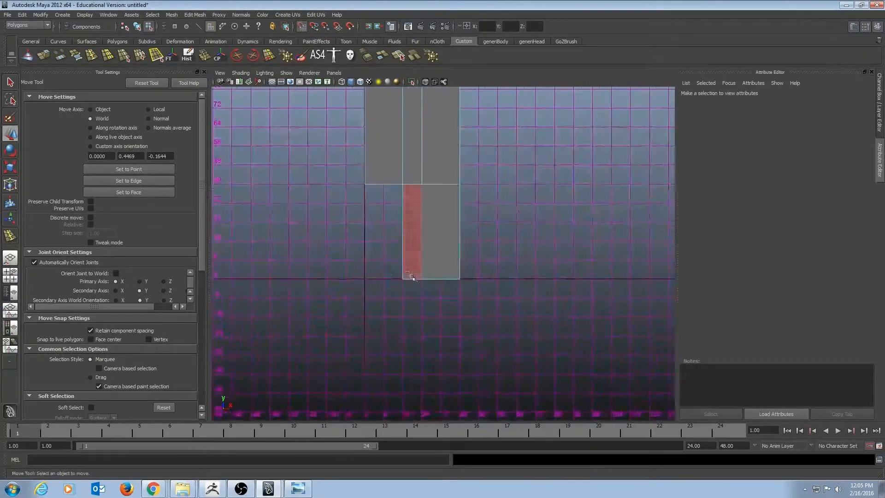
{"action": "left_click_drag", "start_coordinate": [391, 272], "coordinate": [484, 299]}
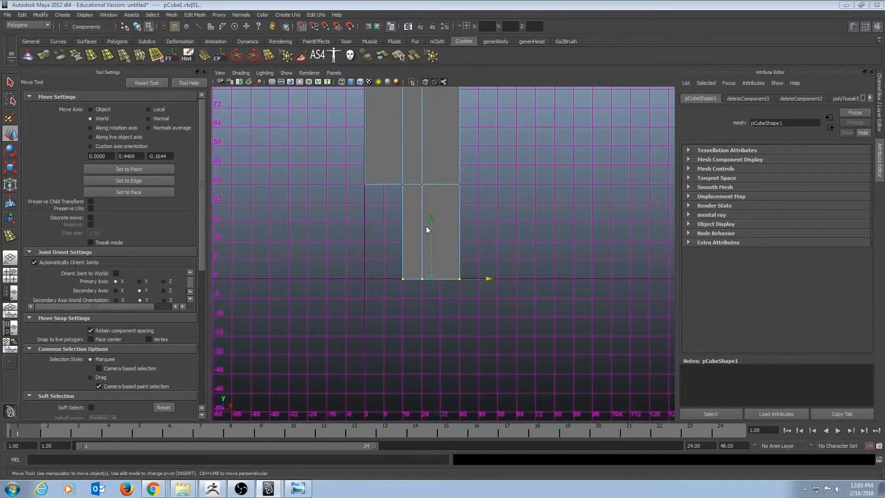
{"action": "left_click_drag", "start_coordinate": [426, 226], "coordinate": [369, 281], "text": "alt"}
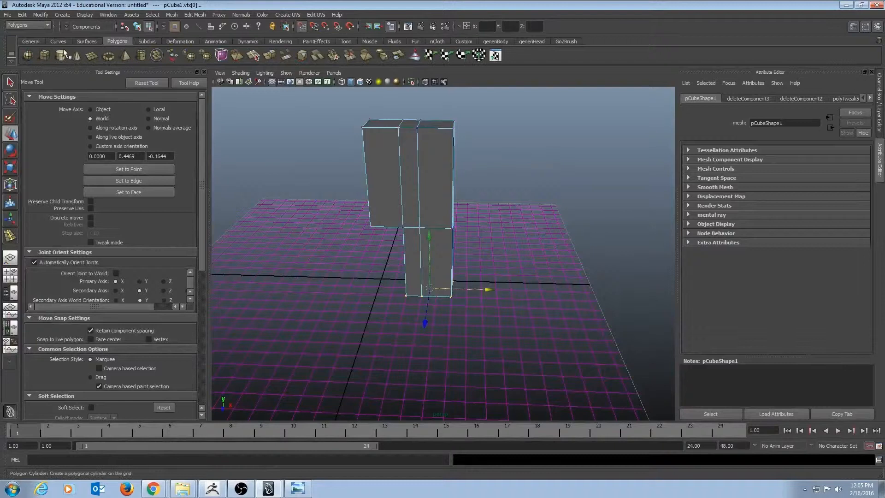
Draw a polygon plane over the whole grid as the ground beneath the gate.
{"action": "left_click", "coordinate": [92, 55]}
{"action": "scroll", "coordinate": [381, 228], "scroll_direction": "down", "scroll_amount": 5}
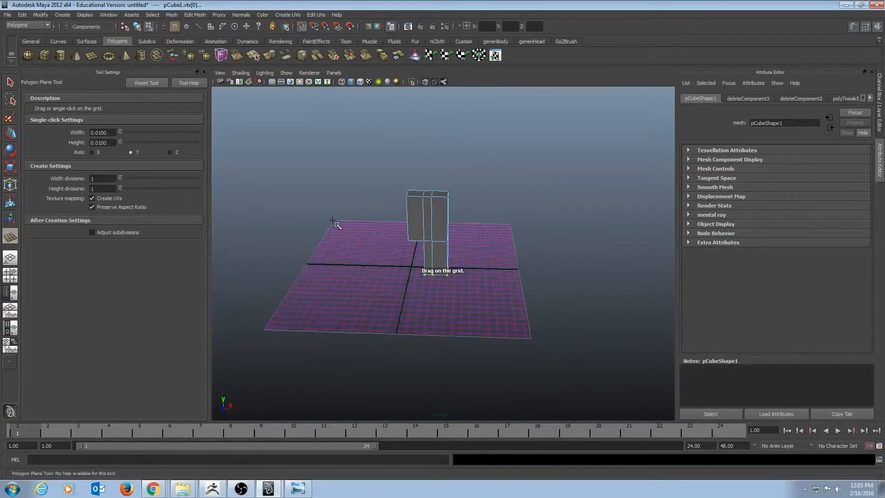
{"action": "left_click_drag", "start_coordinate": [332, 220], "coordinate": [530, 338]}
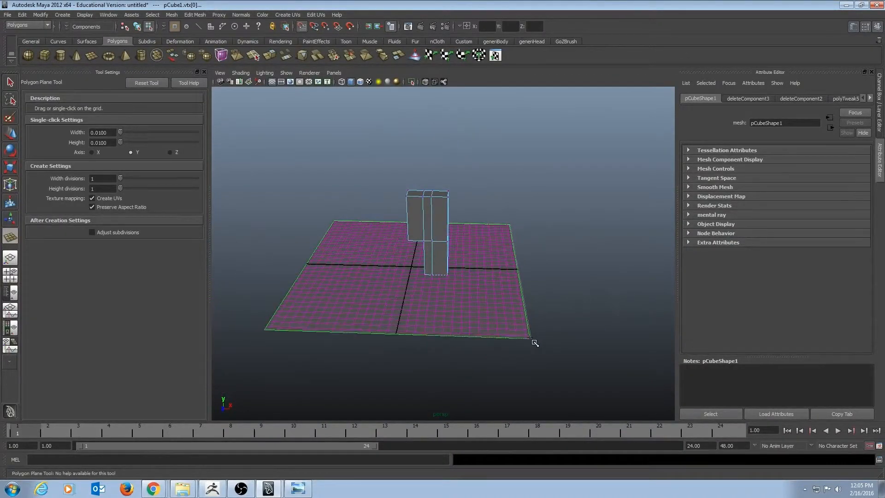
{"action": "key", "text": "w"}
{"action": "scroll", "coordinate": [290, 271], "scroll_direction": "up", "scroll_amount": 5}
{"action": "left_click_drag", "start_coordinate": [291, 271], "coordinate": [442, 239], "text": "alt"}
Select the front and back jamb faces between X 16 and X 24 and compare them with the WallDesign sketch.
{"action": "key", "text": "q"}
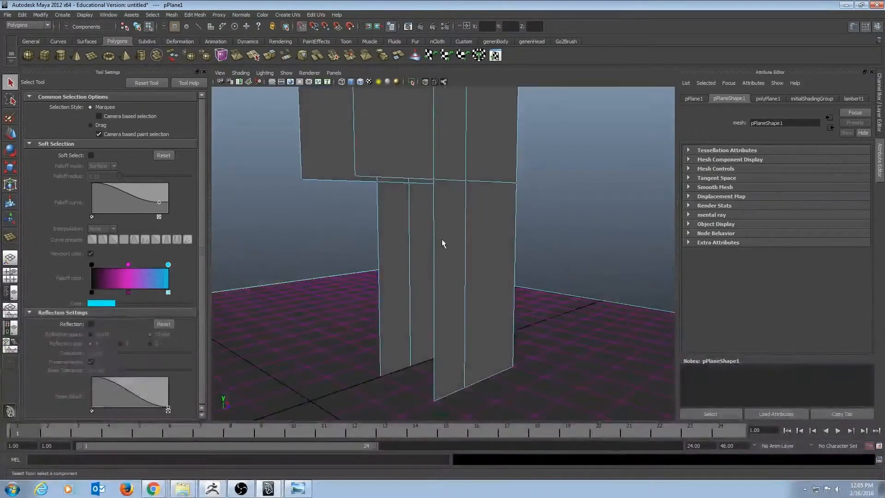
{"action": "key", "text": "F11"}
{"action": "left_click", "coordinate": [438, 255]}
{"action": "left_click", "coordinate": [398, 271], "text": "shift"}
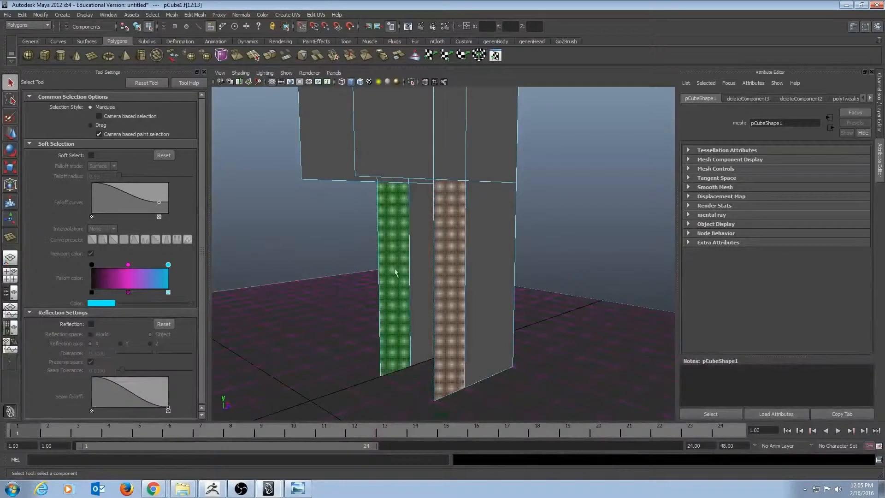
{"action": "left_click_drag", "start_coordinate": [395, 272], "coordinate": [320, 264], "text": "alt"}
{"action": "key", "text": "alt+Tab"}
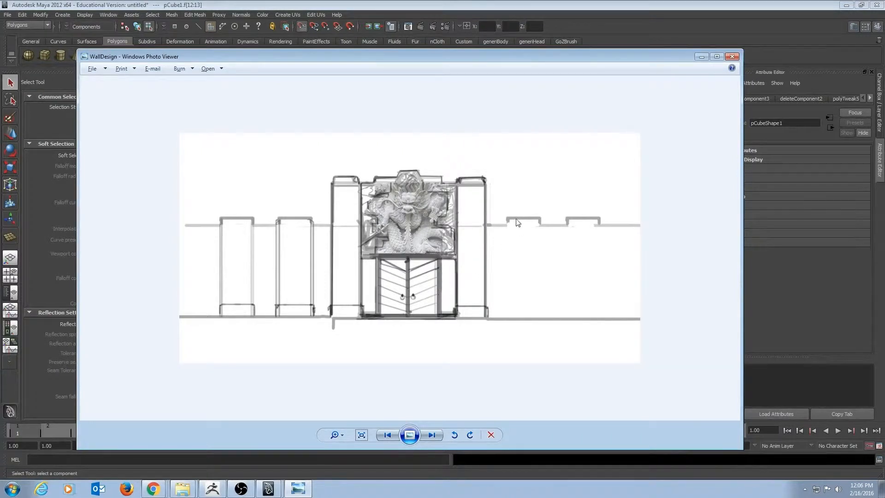
{"action": "key", "text": "alt+Tab"}
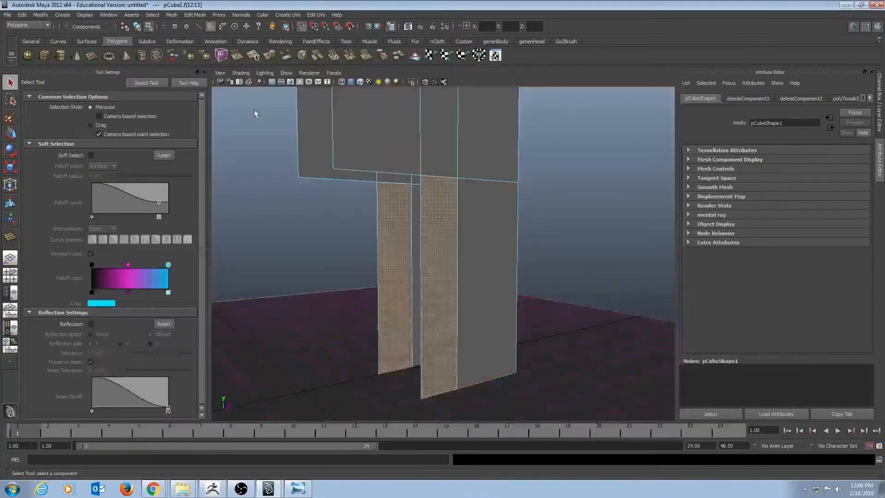
Extrude the selected front and back jamb faces inward so they are recessed from the wall surface.
{"action": "left_click", "coordinate": [460, 41]}
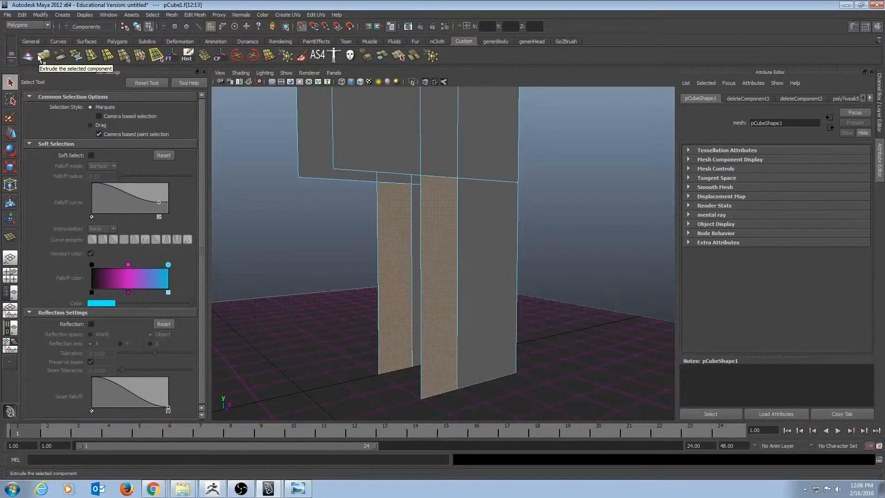
{"action": "left_click", "coordinate": [206, 14]}
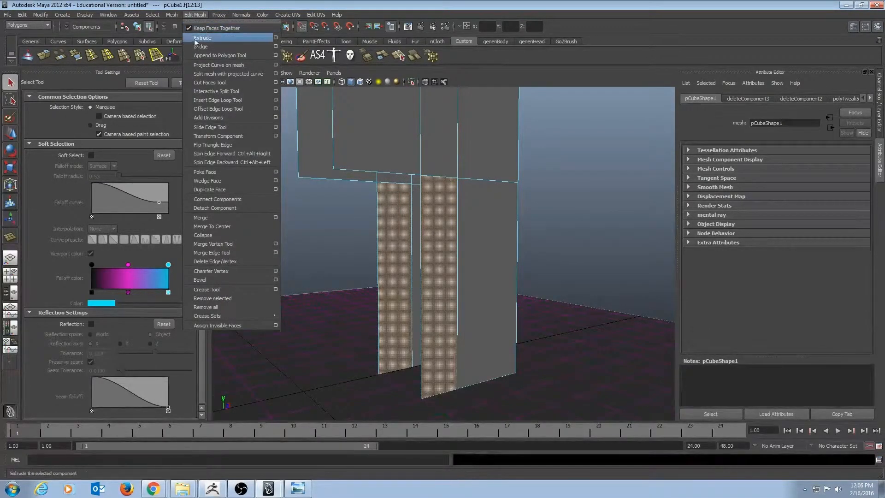
{"action": "left_click", "coordinate": [202, 14]}
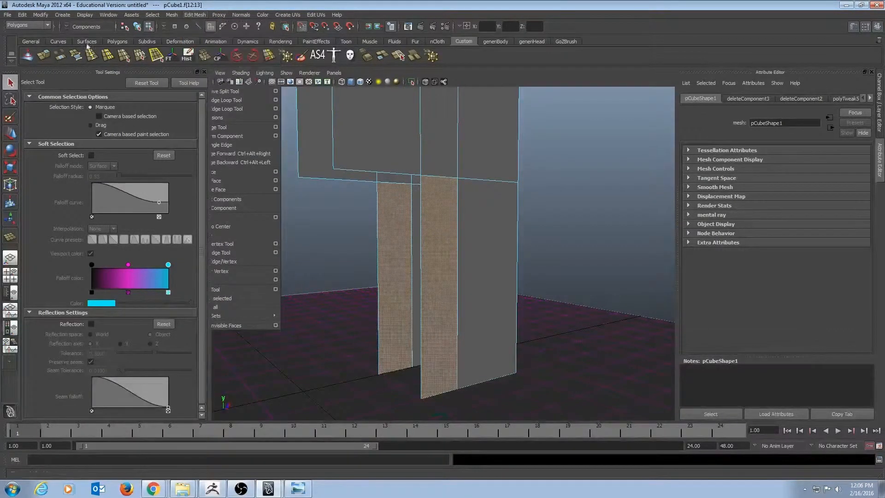
{"action": "left_click", "coordinate": [47, 55]}
{"action": "mouse_move", "coordinate": [507, 217]}
{"action": "left_mouse_down", "text": "alt"}
{"action": "mouse_move", "coordinate": [484, 217]}
{"action": "mouse_move", "coordinate": [492, 219]}
{"action": "left_mouse_up", "text": "alt"}
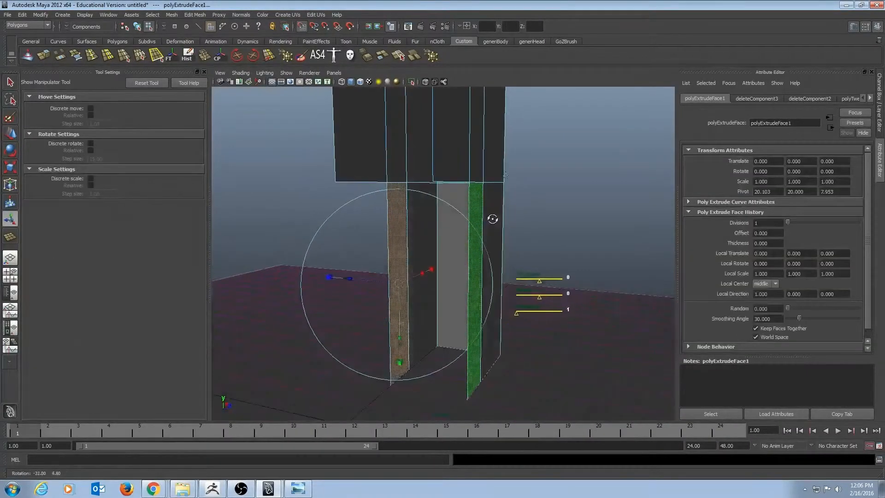
{"action": "left_click", "coordinate": [507, 175]}
{"action": "left_click_drag", "start_coordinate": [517, 297], "coordinate": [423, 215]}
{"action": "key", "text": "q"}
{"action": "left_click", "coordinate": [416, 178]}
{"action": "left_click", "coordinate": [339, 213]}
{"action": "right_click_drag", "start_coordinate": [423, 215], "coordinate": [324, 176], "text": "alt"}
{"action": "left_click_drag", "start_coordinate": [324, 176], "coordinate": [468, 237], "text": "alt"}
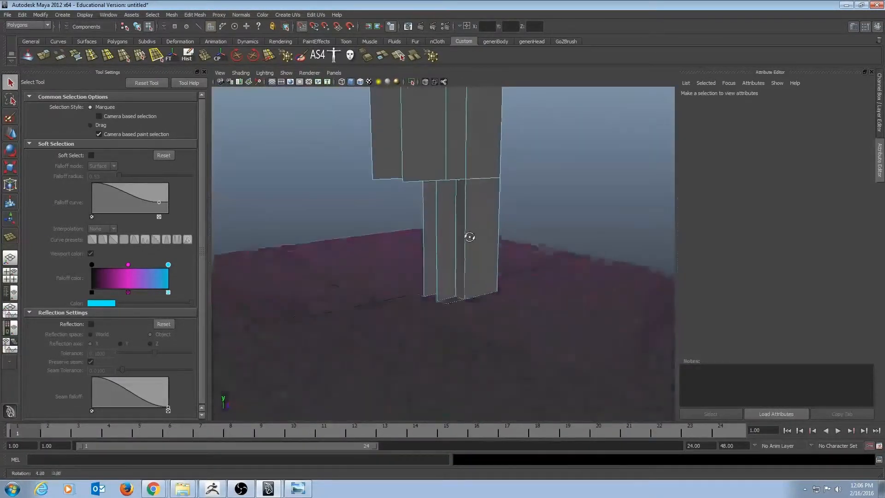
Turn on backface culling in the perspective view and look through the wall at the inside of the leg.
{"action": "left_click", "coordinate": [285, 73]}
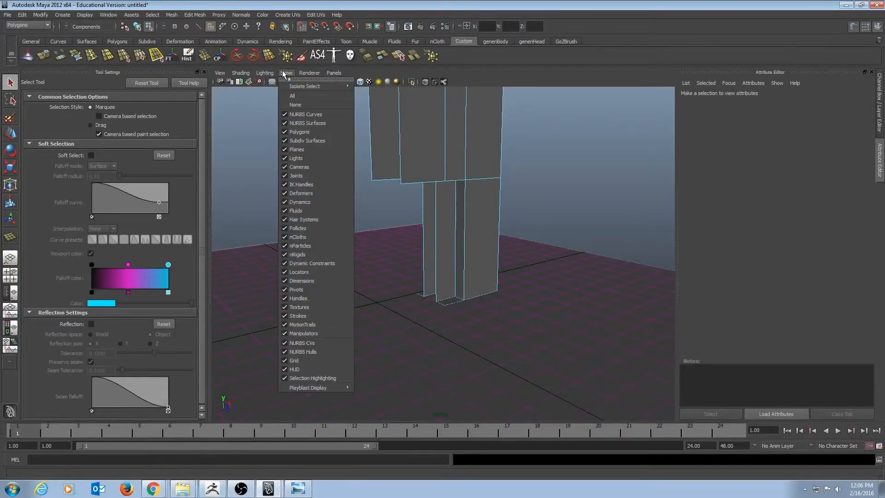
{"action": "mouse_move", "coordinate": [240, 74]}
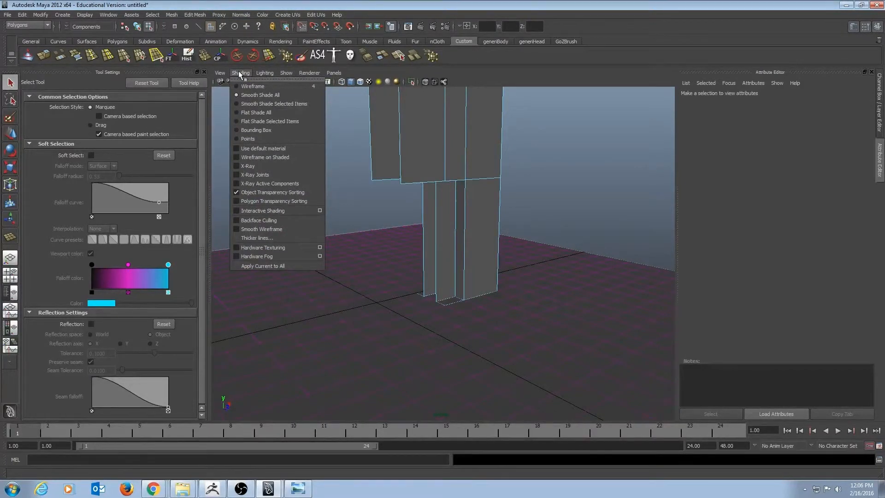
{"action": "left_click", "coordinate": [236, 220]}
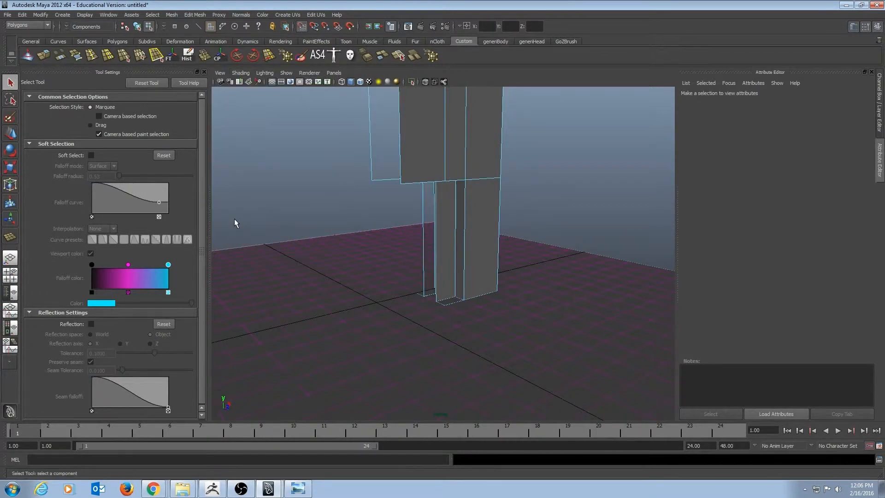
{"action": "mouse_move", "coordinate": [403, 283]}
{"action": "left_mouse_down", "text": "alt"}
{"action": "mouse_move", "coordinate": [467, 311]}
{"action": "mouse_move", "coordinate": [568, 308]}
{"action": "mouse_move", "coordinate": [464, 251]}
{"action": "mouse_move", "coordinate": [450, 291]}
{"action": "mouse_move", "coordinate": [438, 294]}
{"action": "mouse_move", "coordinate": [553, 310]}
{"action": "mouse_move", "coordinate": [456, 298]}
{"action": "mouse_move", "coordinate": [559, 292]}
{"action": "mouse_move", "coordinate": [452, 292]}
{"action": "mouse_move", "coordinate": [475, 318]}
{"action": "mouse_move", "coordinate": [451, 272]}
{"action": "mouse_move", "coordinate": [458, 293]}
{"action": "mouse_move", "coordinate": [414, 302]}
{"action": "left_mouse_up", "text": "alt"}
{"action": "left_click_drag", "start_coordinate": [526, 256], "coordinate": [453, 221], "text": "alt"}
Select the edge on the leg's jamb and compare the wall's depth with the grid in the wireframe side view.
{"action": "left_click", "coordinate": [449, 184]}
{"action": "key", "text": "space"}
{"action": "scroll", "coordinate": [494, 217], "scroll_direction": "down", "scroll_amount": 7}
{"action": "middle_click_drag", "start_coordinate": [399, 181], "coordinate": [401, 309], "text": "alt"}
{"action": "right_click_drag", "start_coordinate": [345, 236], "coordinate": [284, 207], "text": "alt"}
{"action": "key", "text": "4"}
{"action": "scroll", "coordinate": [421, 257], "scroll_direction": "up", "scroll_amount": 4}
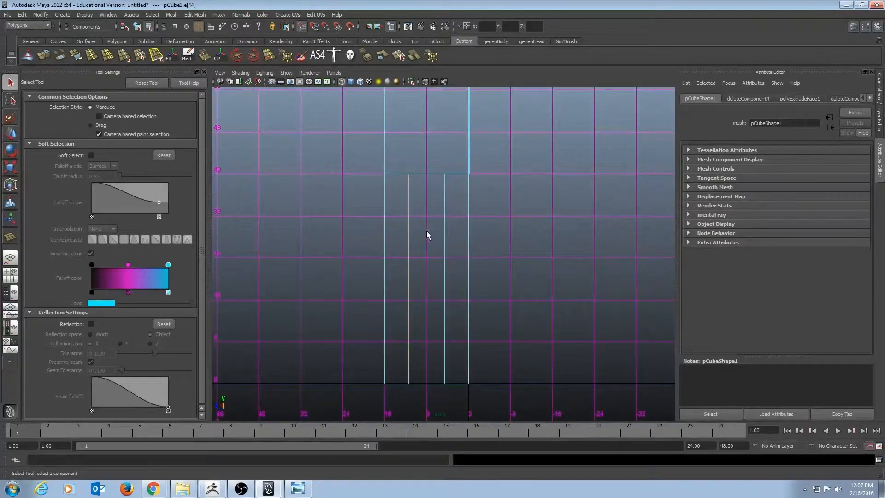
{"action": "scroll", "coordinate": [426, 234], "scroll_direction": "down", "scroll_amount": 5}
{"action": "scroll", "coordinate": [446, 245], "scroll_direction": "down", "scroll_amount": 2}
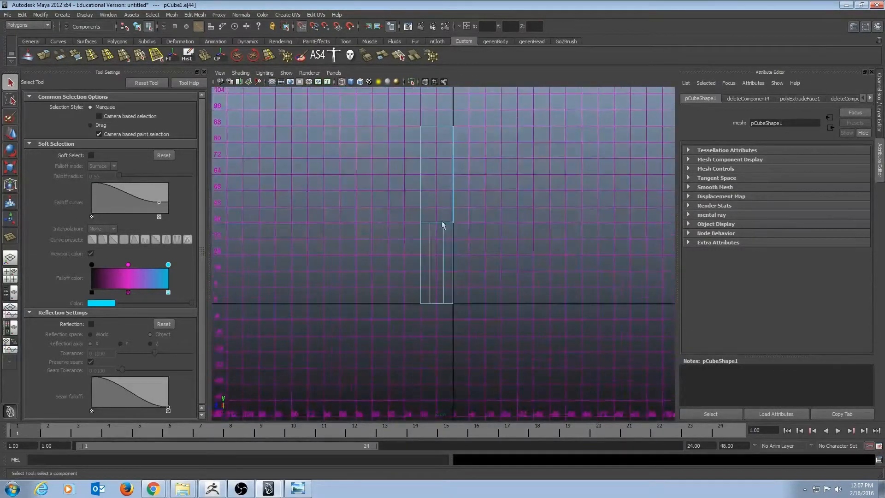
Move all vertices along the wall's back edge to Z -8 in the side view.
{"action": "key", "text": "F11"}
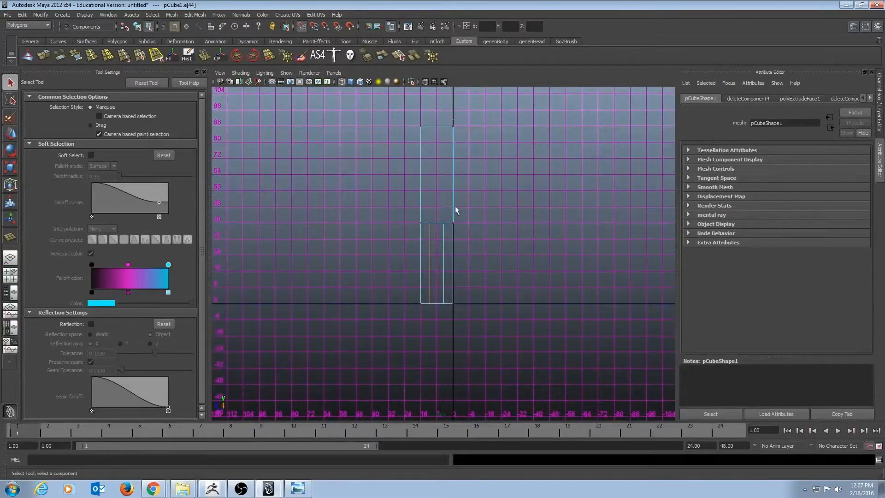
{"action": "left_click_drag", "start_coordinate": [461, 318], "coordinate": [462, 322]}
{"action": "key", "text": "w"}
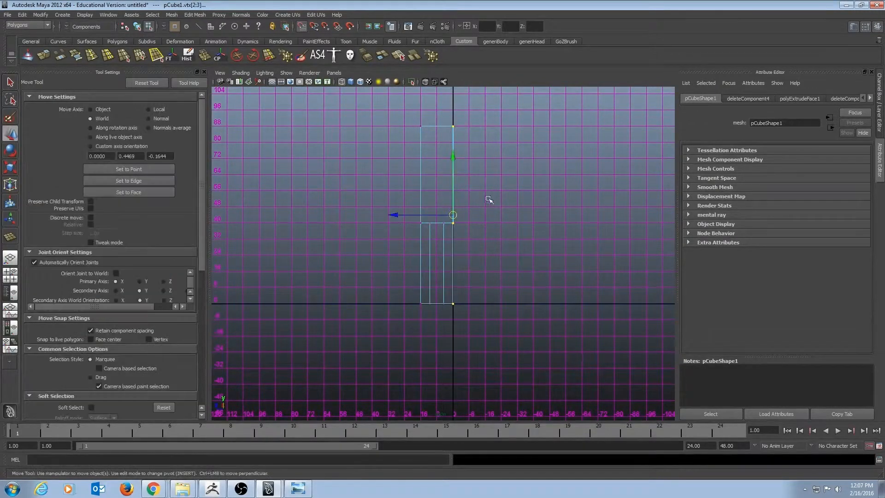
{"action": "left_click_drag", "start_coordinate": [402, 215], "coordinate": [469, 226]}
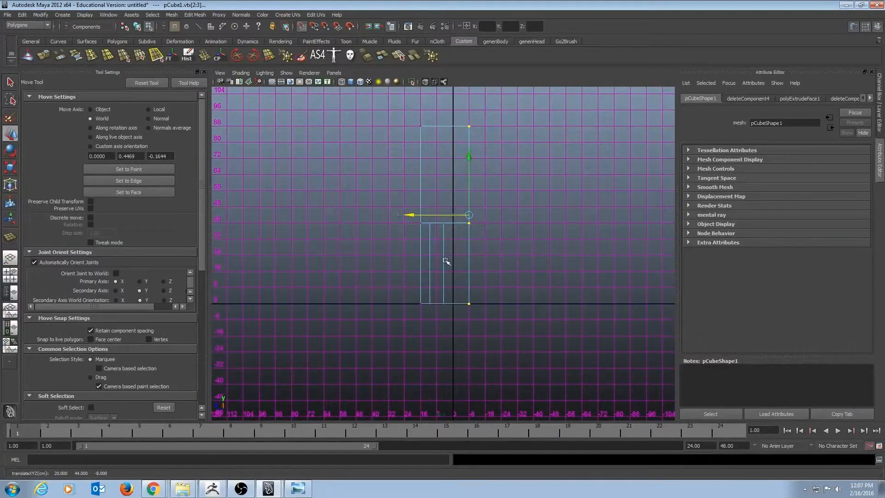
{"action": "key", "text": "q"}
Move the two inner vertex columns of the leg's jamb onto the grid at Z 0 and Z 8.
{"action": "scroll", "coordinate": [437, 263], "scroll_direction": "up", "scroll_amount": 2}
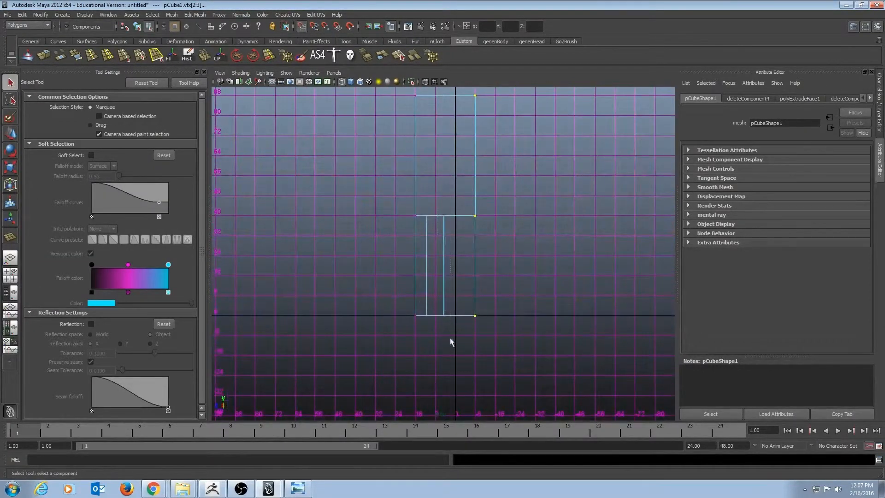
{"action": "key", "text": "w"}
{"action": "left_click_drag", "start_coordinate": [391, 266], "coordinate": [454, 275]}
{"action": "left_click_drag", "start_coordinate": [425, 210], "coordinate": [436, 356]}
{"action": "mouse_move", "coordinate": [367, 265]}
{"action": "left_mouse_down"}
{"action": "mouse_move", "coordinate": [348, 266]}
{"action": "mouse_move", "coordinate": [377, 265]}
{"action": "left_mouse_up"}
{"action": "scroll", "coordinate": [491, 281], "scroll_direction": "up", "scroll_amount": 3}
{"action": "scroll", "coordinate": [491, 282], "scroll_direction": "up", "scroll_amount": 1}
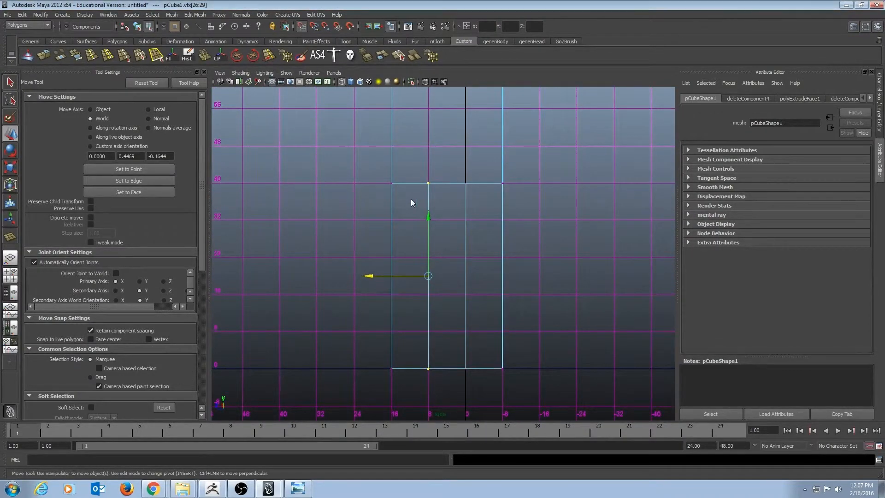
Extrude the jamb's inner vertical edge 8.004 units along Z to the opposite jamb, and undo the extra shift.
{"action": "mouse_move", "coordinate": [411, 198]}
{"action": "left_mouse_down", "text": "alt"}
{"action": "mouse_move", "coordinate": [315, 210]}
{"action": "mouse_move", "coordinate": [328, 229]}
{"action": "mouse_move", "coordinate": [429, 235]}
{"action": "mouse_move", "coordinate": [344, 227]}
{"action": "left_mouse_up", "text": "alt"}
{"action": "key", "text": "5"}
{"action": "right_click_drag", "start_coordinate": [415, 174], "coordinate": [415, 156]}
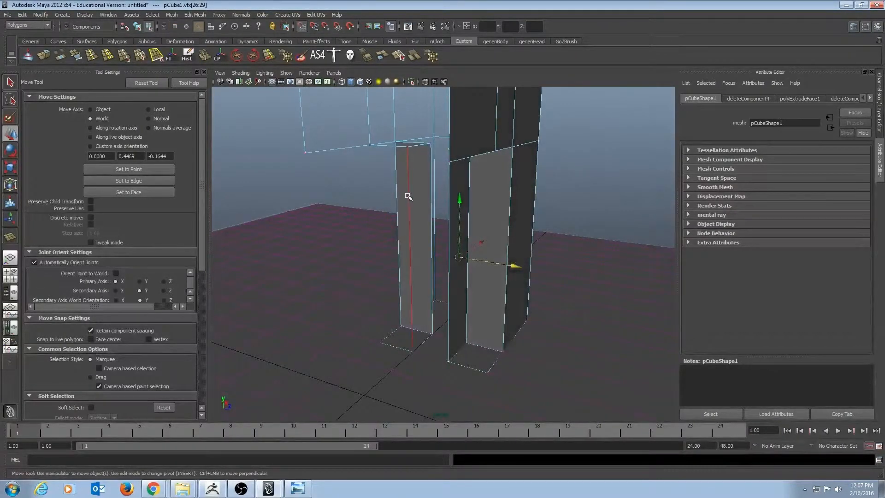
{"action": "left_click", "coordinate": [410, 196]}
{"action": "left_click_drag", "start_coordinate": [347, 211], "coordinate": [371, 210], "text": "alt"}
{"action": "left_click", "coordinate": [45, 56]}
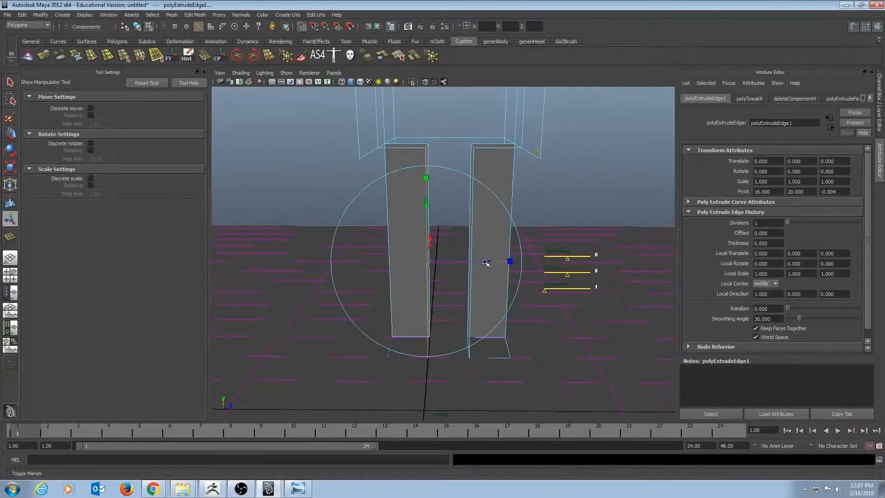
{"action": "left_click_drag", "start_coordinate": [486, 262], "coordinate": [452, 249]}
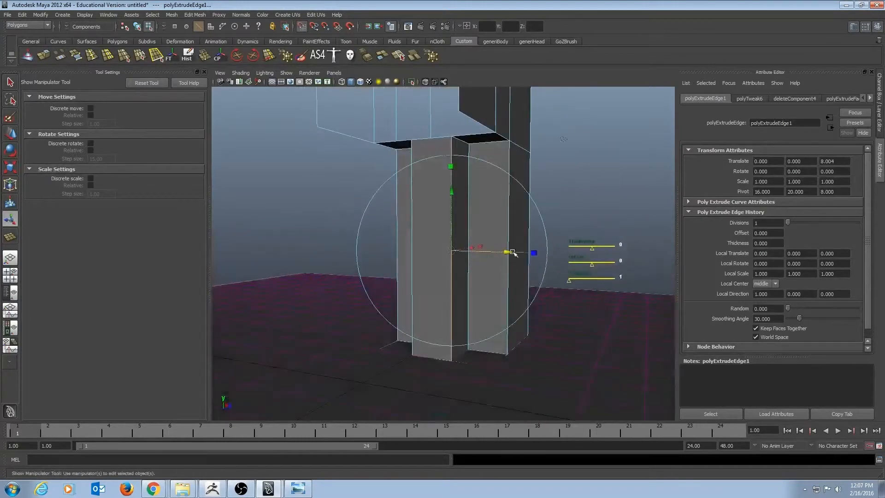
{"action": "left_click_drag", "start_coordinate": [512, 254], "coordinate": [437, 144]}
{"action": "key", "text": "ctrl+z"}
Try to merge the overlapping vertices at the top corner where the extruded face meets the jamb.
{"action": "key", "text": "q"}
{"action": "key", "text": "F11"}
{"action": "right_click_drag", "start_coordinate": [437, 144], "coordinate": [496, 204], "text": "alt"}
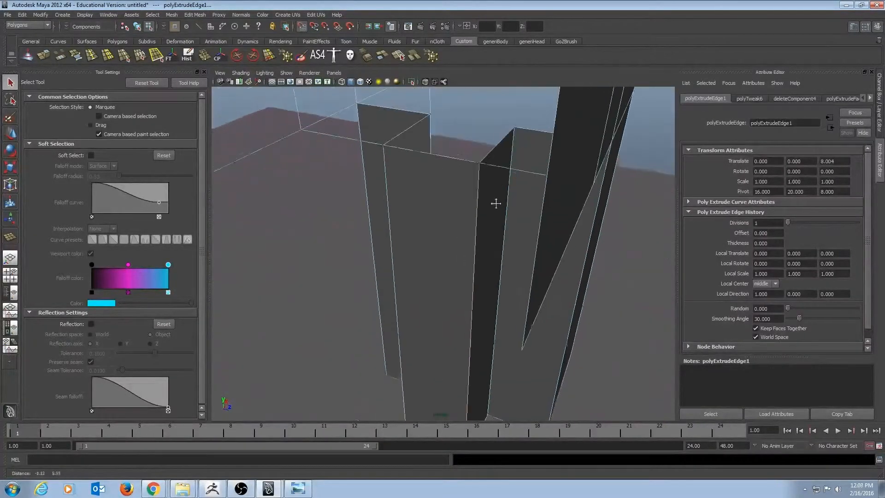
{"action": "left_click_drag", "start_coordinate": [496, 204], "coordinate": [472, 241], "text": "alt"}
{"action": "right_click_drag", "start_coordinate": [400, 240], "coordinate": [529, 186], "text": "alt"}
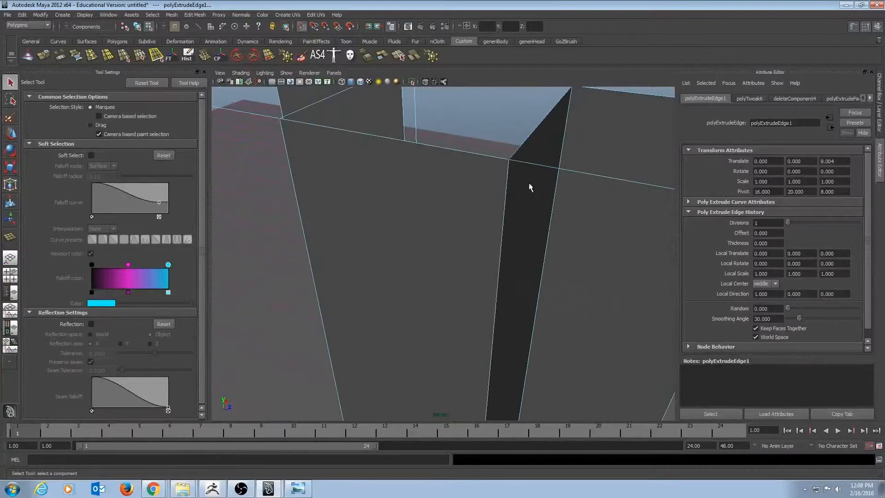
{"action": "left_click", "coordinate": [510, 163]}
{"action": "key", "text": "w"}
{"action": "left_click_drag", "start_coordinate": [562, 172], "coordinate": [520, 166]}
{"action": "key", "text": "ctrl+z"}
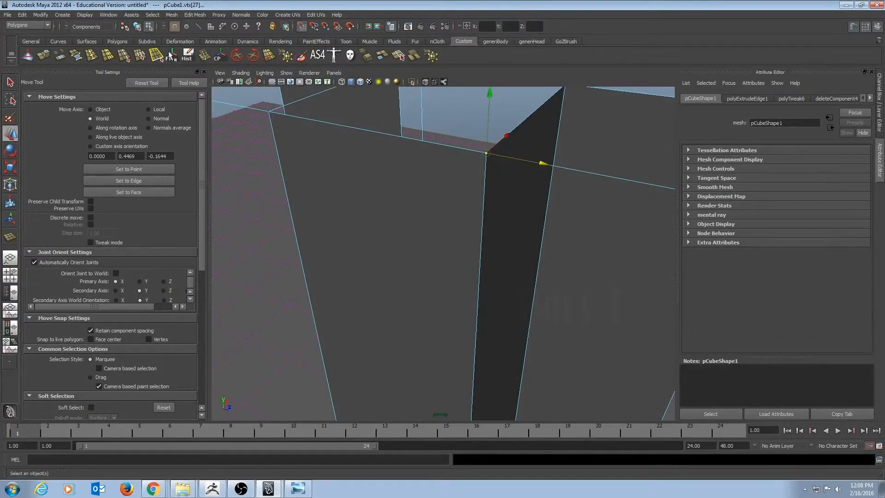
{"action": "left_click", "coordinate": [205, 56]}
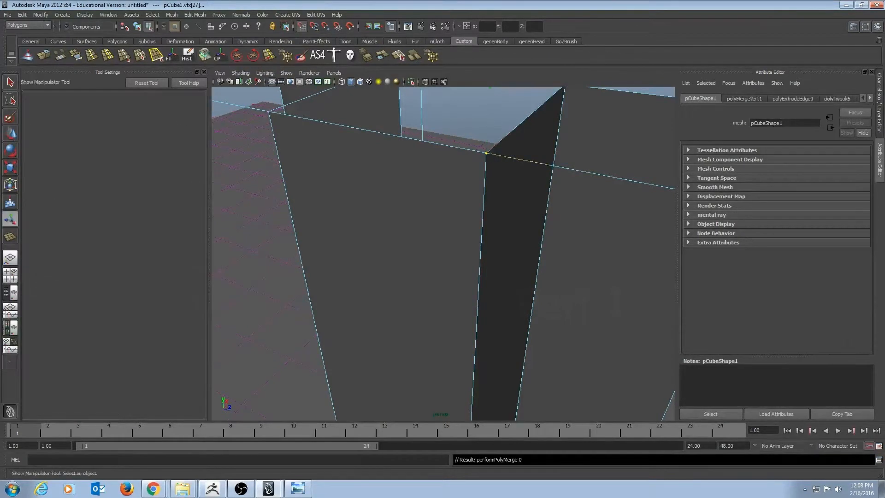
Check the distance threshold in the Merge Vertices options and close them.
{"action": "left_click", "coordinate": [194, 15]}
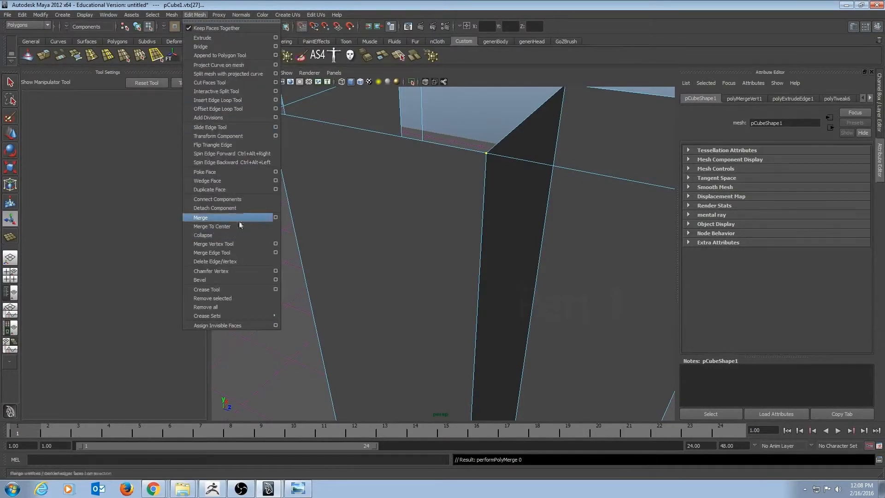
{"action": "left_click", "coordinate": [275, 217]}
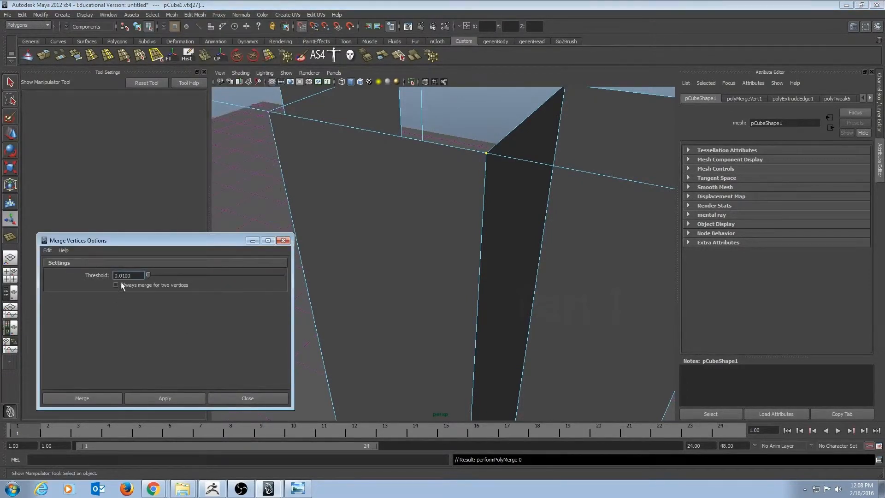
{"action": "left_click", "coordinate": [229, 393]}
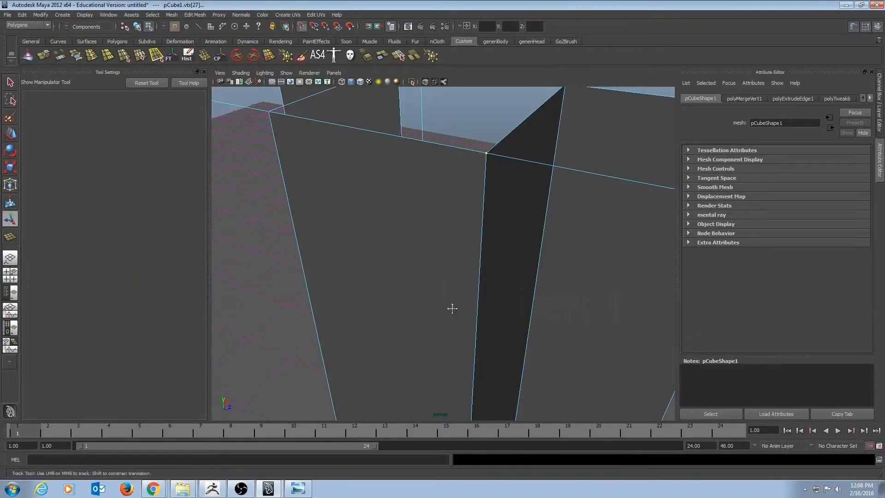
Merge the overlapping vertices at the bottom corner of the same jamb edge.
{"action": "middle_click_drag", "start_coordinate": [452, 308], "coordinate": [446, 44], "text": "alt"}
{"action": "middle_click_drag", "start_coordinate": [474, 282], "coordinate": [476, 198], "text": "alt"}
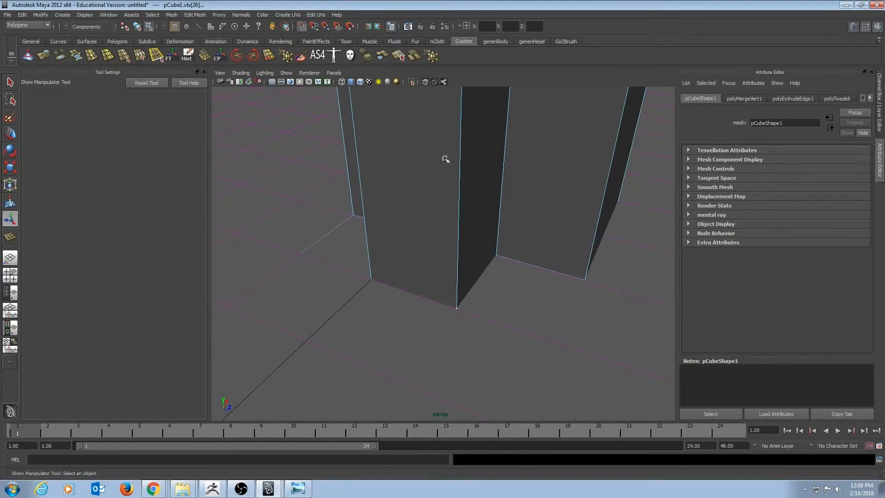
{"action": "key", "text": "g"}
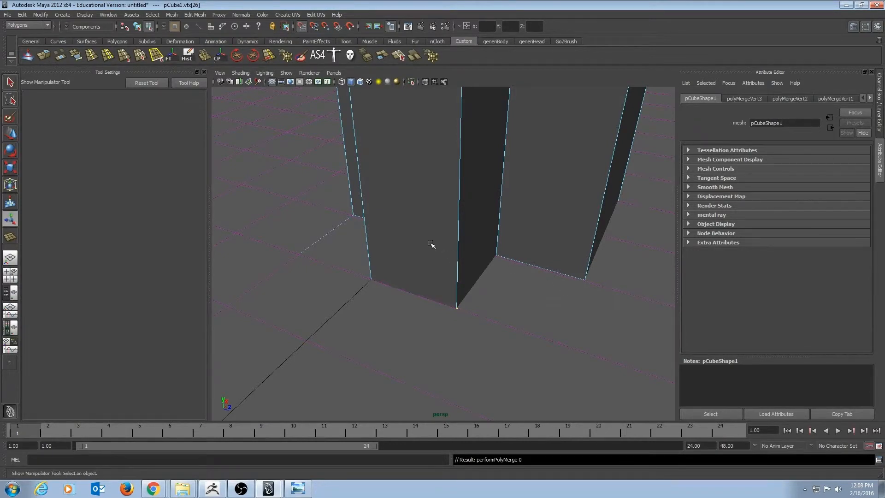
Snap the jamb's top corner vertex to Z 8 and run Merge on it with the vertex it overlaps.
{"action": "left_click_drag", "start_coordinate": [431, 244], "coordinate": [436, 241], "text": "alt"}
{"action": "middle_click_drag", "start_coordinate": [446, 174], "coordinate": [467, 401], "text": "alt"}
{"action": "middle_click_drag", "start_coordinate": [496, 244], "coordinate": [491, 375], "text": "alt"}
{"action": "key", "text": "w"}
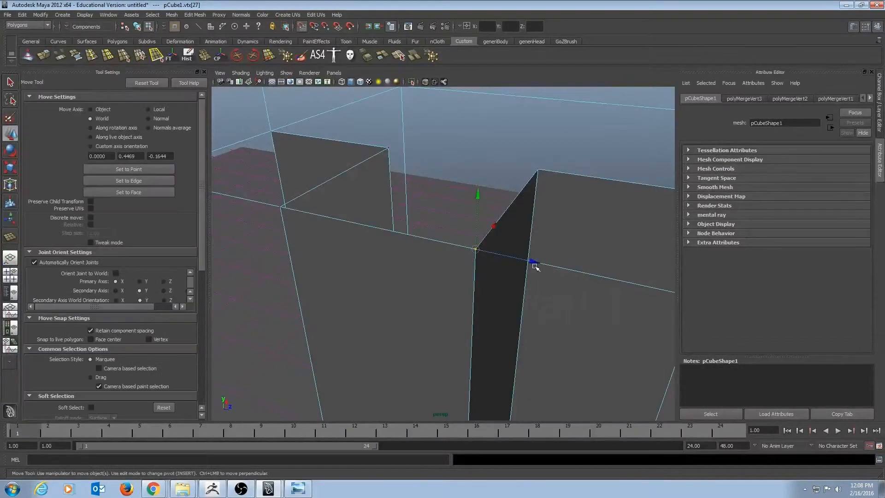
{"action": "left_click_drag", "start_coordinate": [533, 263], "coordinate": [482, 253]}
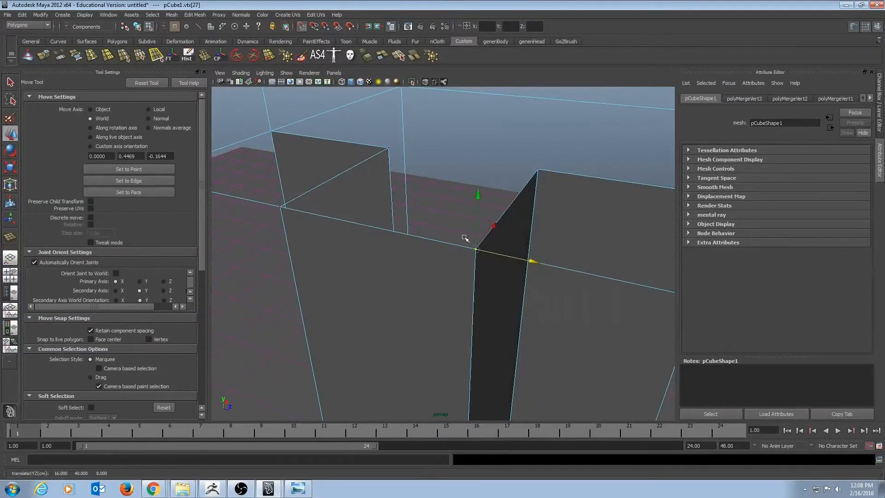
{"action": "left_click_drag", "start_coordinate": [518, 282], "coordinate": [494, 289], "text": "alt"}
{"action": "key", "text": "q"}
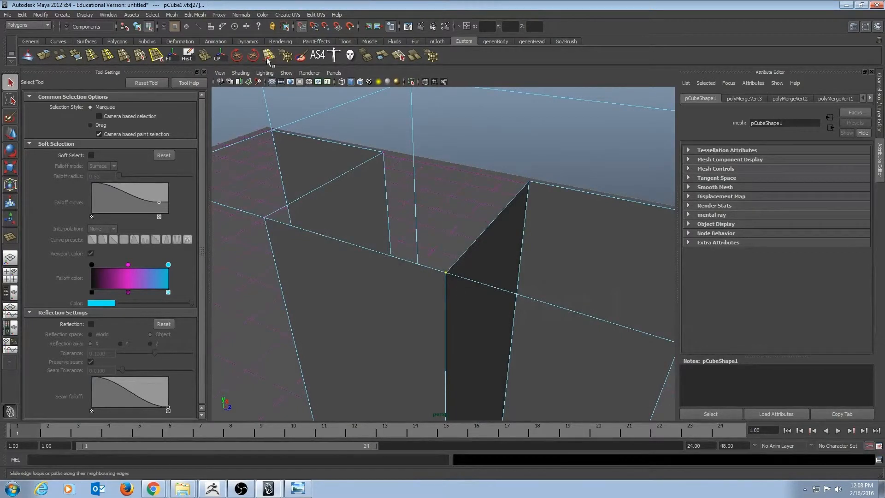
{"action": "left_click", "coordinate": [203, 57]}
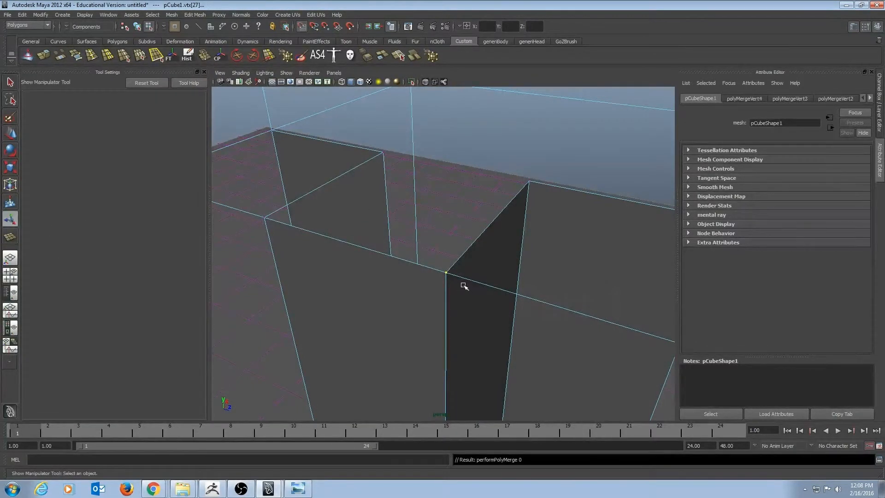
Pull the top corner vertices away along Z to test whether they are joined, and undo the moves.
{"action": "key", "text": "w"}
{"action": "left_click_drag", "start_coordinate": [498, 290], "coordinate": [484, 306]}
{"action": "key", "text": "ctrl+z"}
{"action": "key", "text": "q"}
{"action": "left_click", "coordinate": [446, 272]}
{"action": "key", "text": "w"}
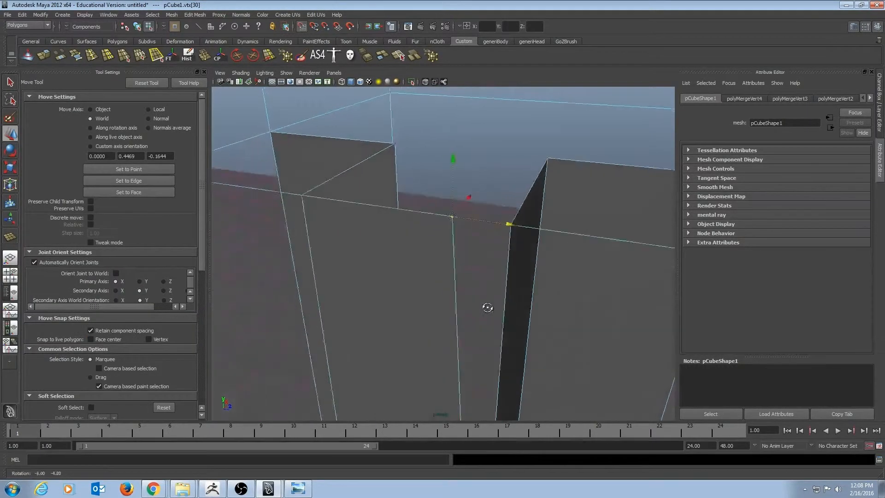
{"action": "key", "text": "q"}
{"action": "mouse_move", "coordinate": [539, 268]}
{"action": "left_mouse_down", "text": "alt"}
{"action": "mouse_move", "coordinate": [545, 262]}
{"action": "mouse_move", "coordinate": [537, 267]}
{"action": "left_mouse_up", "text": "alt"}
{"action": "key", "text": "ctrl+z"}
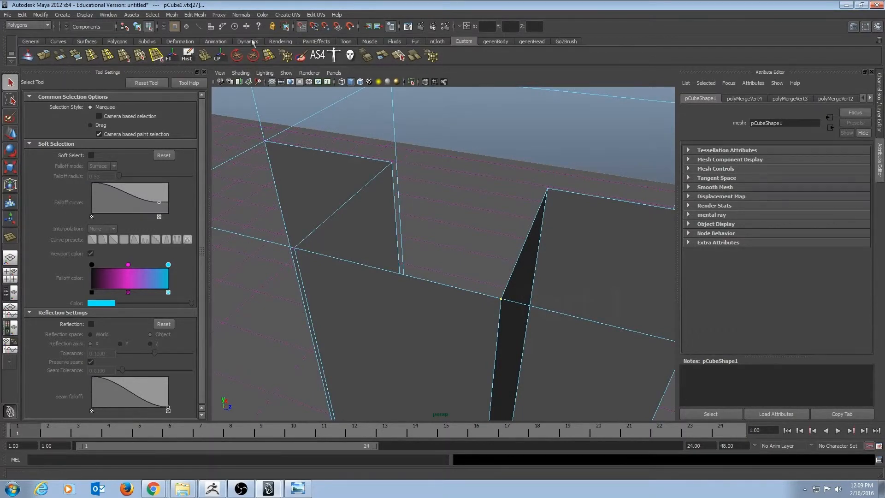
Set the merge threshold to 0.1 and apply the merge to the selected top corner vertices.
{"action": "left_click", "coordinate": [192, 16]}
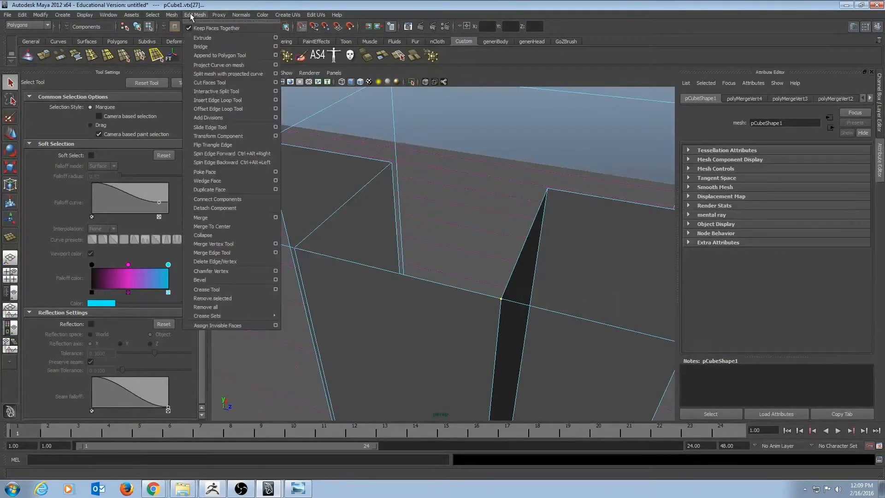
{"action": "left_click", "coordinate": [276, 217]}
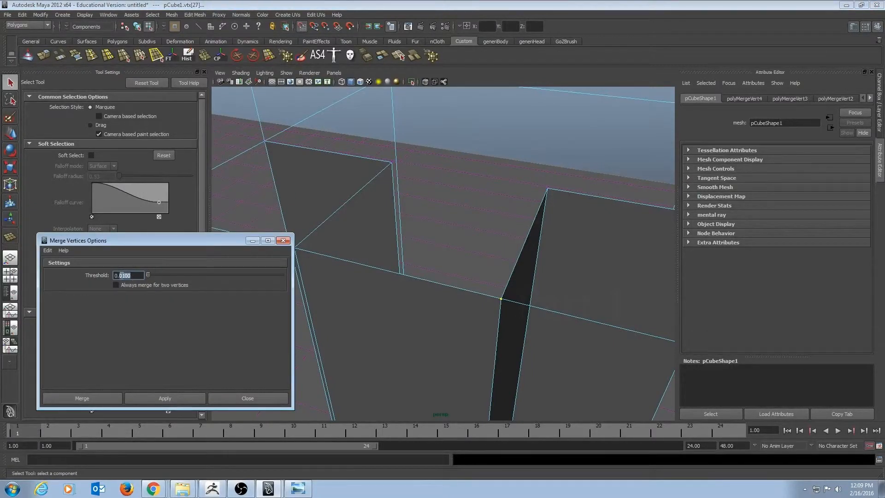
{"action": "type", "text": "1000"}
{"action": "left_click", "coordinate": [147, 399]}
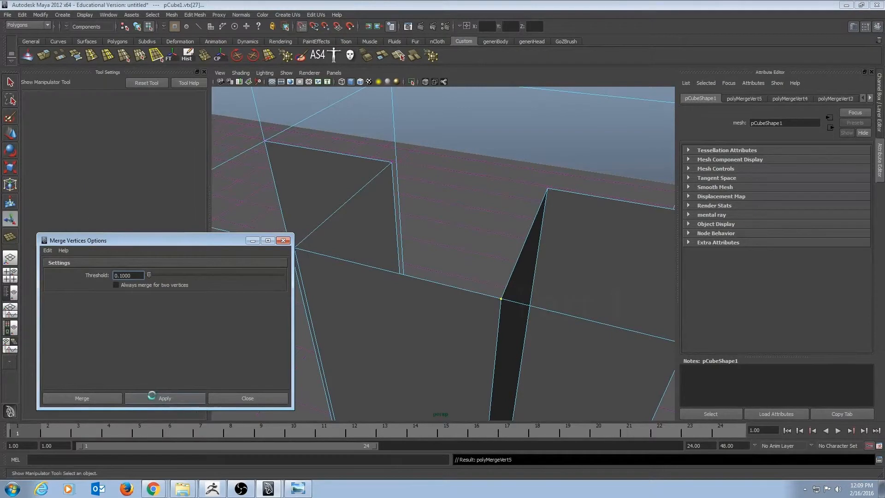
{"action": "left_click", "coordinate": [283, 240]}
Test the top corner again by selecting and moving its vertex, and inspect the joint from below.
{"action": "left_click_drag", "start_coordinate": [471, 284], "coordinate": [499, 303]}
{"action": "left_click_drag", "start_coordinate": [520, 337], "coordinate": [513, 336], "text": "alt"}
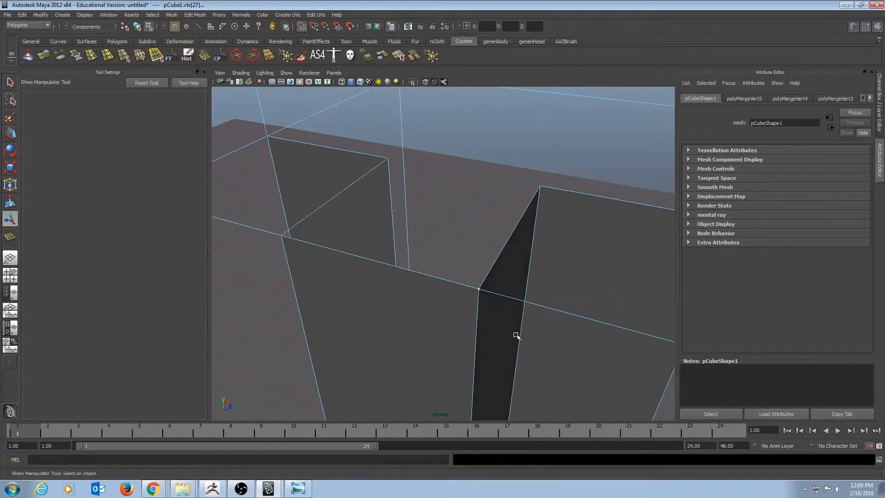
{"action": "key", "text": "w"}
{"action": "left_click_drag", "start_coordinate": [535, 305], "coordinate": [474, 170]}
{"action": "key", "text": "q"}
{"action": "left_click", "coordinate": [477, 291]}
{"action": "key", "text": "w"}
{"action": "key", "text": "q"}
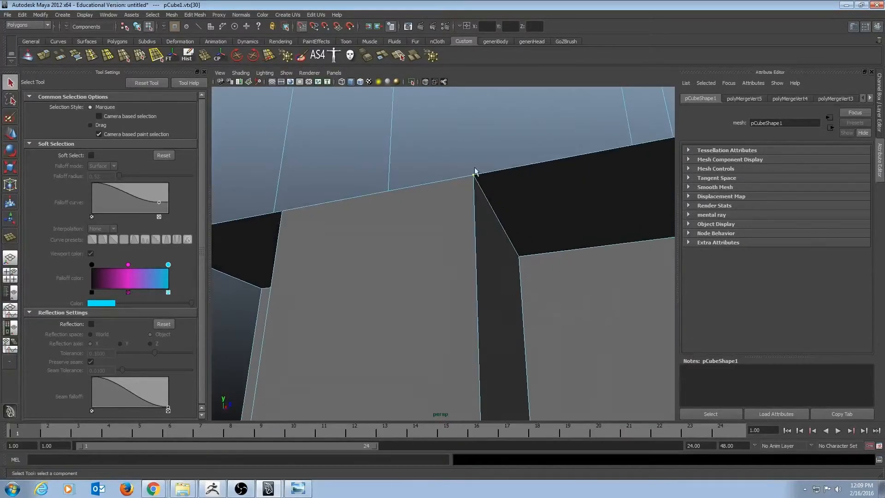
Pull one of the overlapping vertices at the jamb's top corner along Z to separate it from the other.
{"action": "left_click_drag", "start_coordinate": [490, 209], "coordinate": [494, 221], "text": "alt"}
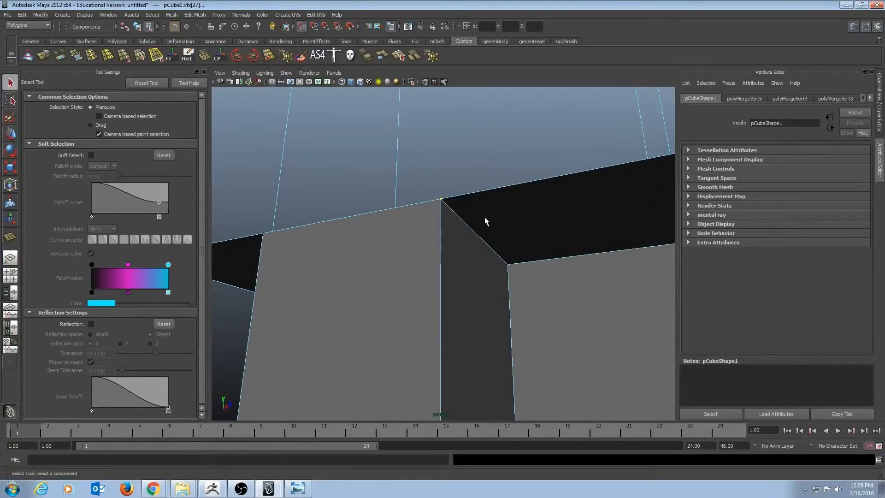
{"action": "key", "text": "w"}
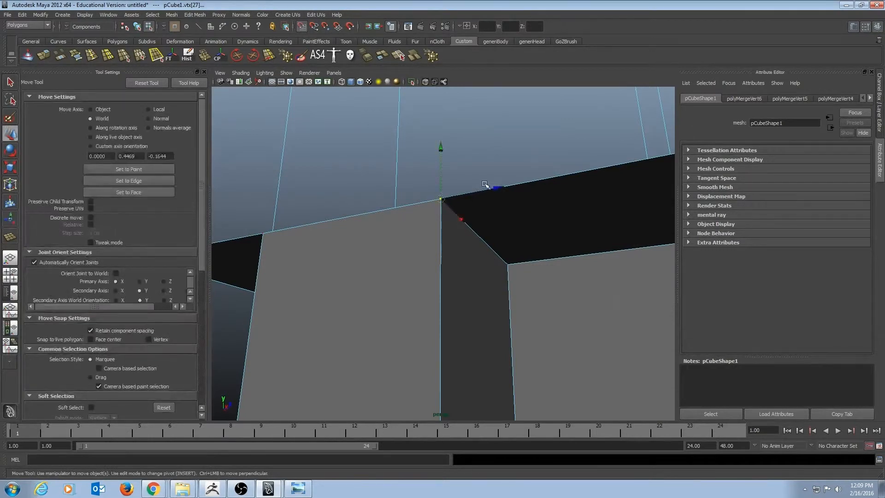
{"action": "left_click", "coordinate": [453, 190]}
{"action": "key", "text": "ctrl+z"}
{"action": "key", "text": "q"}
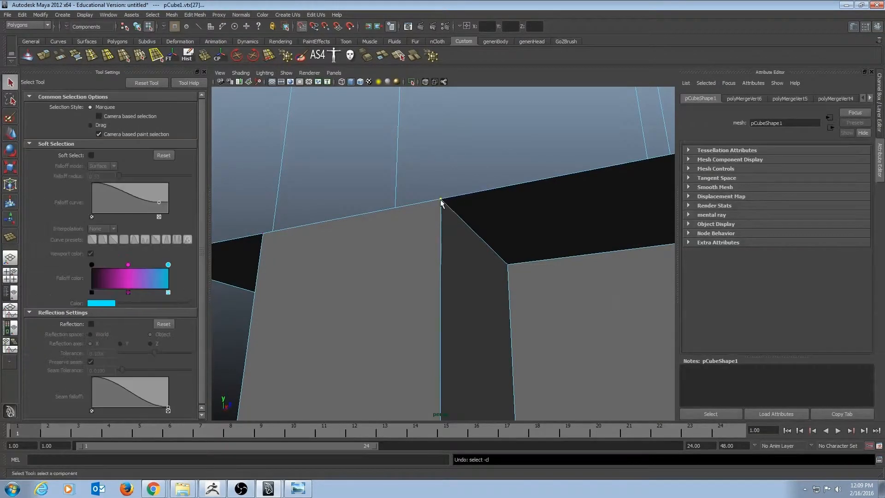
{"action": "left_click", "coordinate": [441, 201]}
{"action": "key", "text": "w"}
{"action": "left_click_drag", "start_coordinate": [497, 188], "coordinate": [461, 206]}
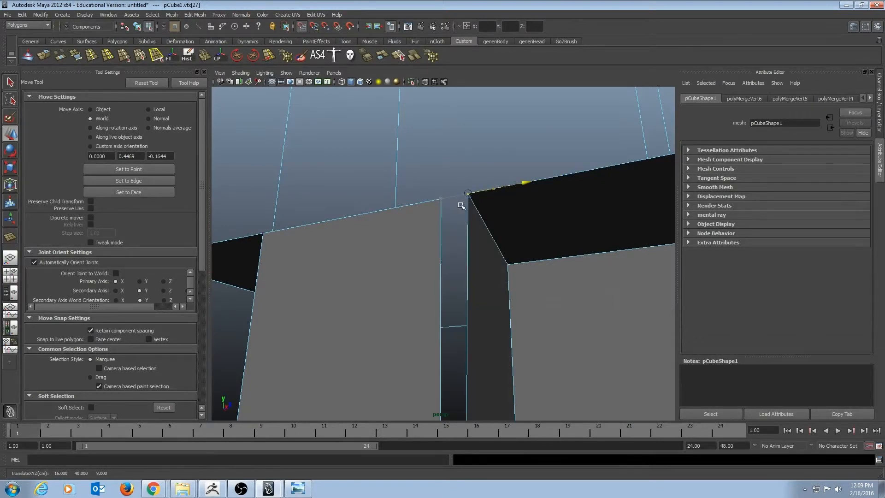
Select both separated top corner vertices, scale them together along Z, and merge them.
{"action": "left_click", "coordinate": [441, 200]}
{"action": "key", "text": "q"}
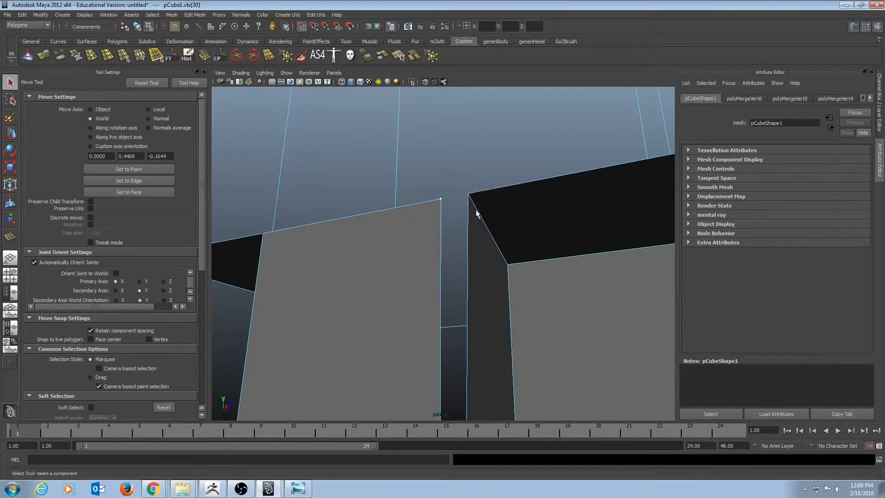
{"action": "key", "text": "r"}
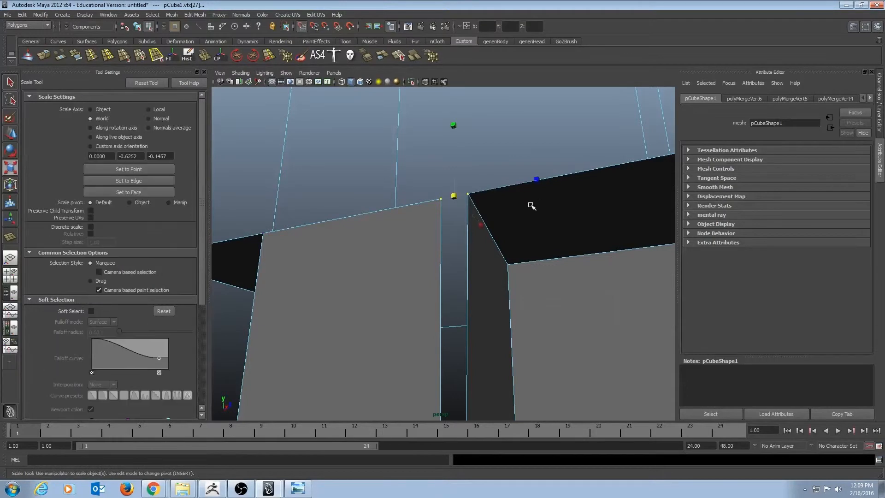
{"action": "left_click_drag", "start_coordinate": [536, 183], "coordinate": [453, 193]}
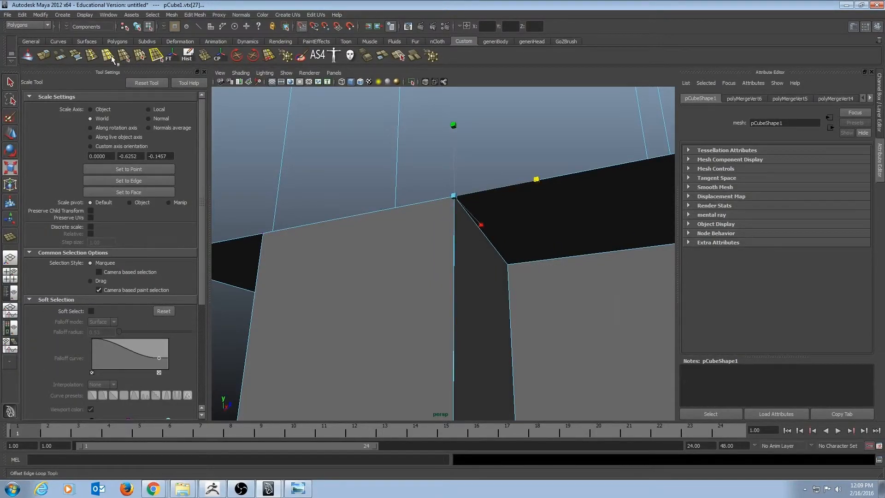
{"action": "left_click", "coordinate": [204, 55]}
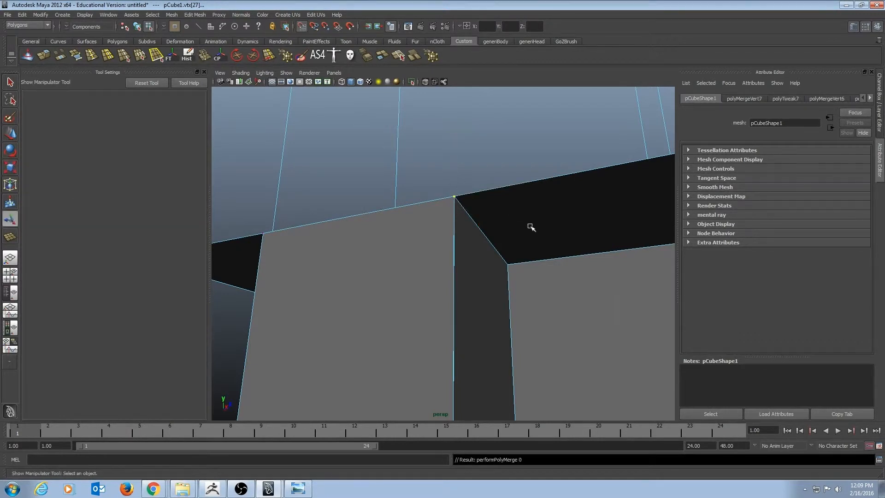
Snap the merged top corner vertex back to Z 8.
{"action": "key", "text": "w"}
{"action": "left_click", "coordinate": [455, 197]}
{"action": "left_click_drag", "start_coordinate": [508, 186], "coordinate": [439, 192]}
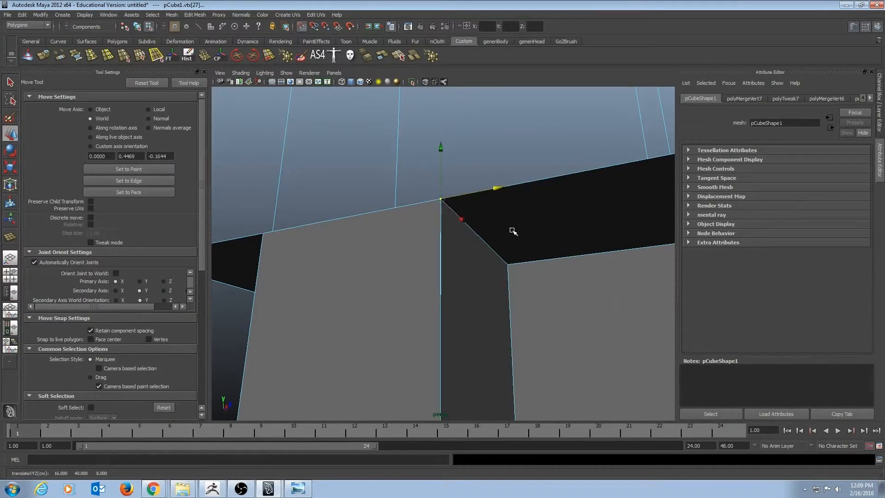
Examine the jamb's vertical edge and the top corner vertex from several angles to check the weld.
{"action": "left_click_drag", "start_coordinate": [513, 232], "coordinate": [527, 270], "text": "alt"}
{"action": "middle_click_drag", "start_coordinate": [527, 272], "coordinate": [517, 184], "text": "alt"}
{"action": "mouse_move", "coordinate": [521, 300]}
{"action": "middle_mouse_down", "text": "alt"}
{"action": "mouse_move", "coordinate": [519, 259]}
{"action": "mouse_move", "coordinate": [504, 237]}
{"action": "middle_mouse_up", "text": "alt"}
{"action": "middle_click_drag", "start_coordinate": [480, 308], "coordinate": [501, 212], "text": "alt"}
{"action": "mouse_move", "coordinate": [487, 307]}
{"action": "left_mouse_down", "text": "alt"}
{"action": "mouse_move", "coordinate": [405, 300]}
{"action": "mouse_move", "coordinate": [456, 315]}
{"action": "left_mouse_up", "text": "alt"}
{"action": "mouse_move", "coordinate": [493, 135]}
{"action": "middle_mouse_down", "text": "alt"}
{"action": "mouse_move", "coordinate": [525, 383]}
{"action": "mouse_move", "coordinate": [467, 276]}
{"action": "middle_mouse_up", "text": "alt"}
{"action": "middle_click_drag", "start_coordinate": [471, 220], "coordinate": [496, 338], "text": "alt"}
{"action": "left_click_drag", "start_coordinate": [495, 338], "coordinate": [492, 322], "text": "alt"}
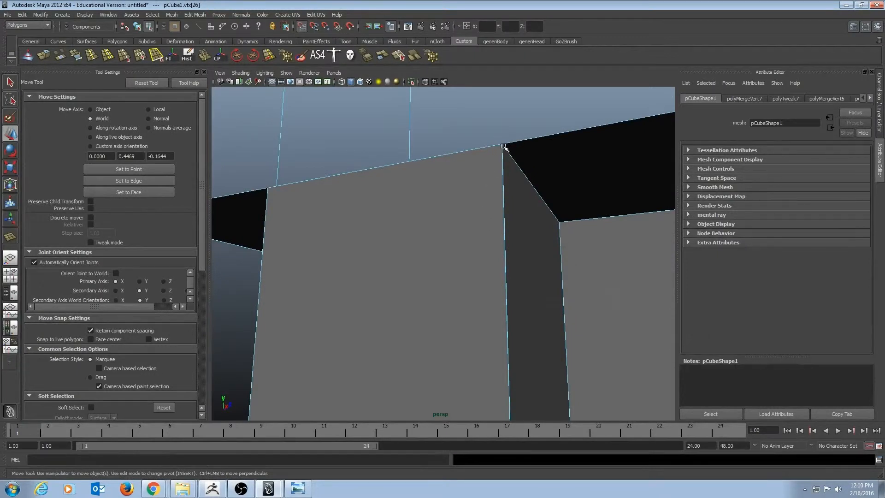
{"action": "left_click_drag", "start_coordinate": [503, 146], "coordinate": [559, 176], "text": "alt"}
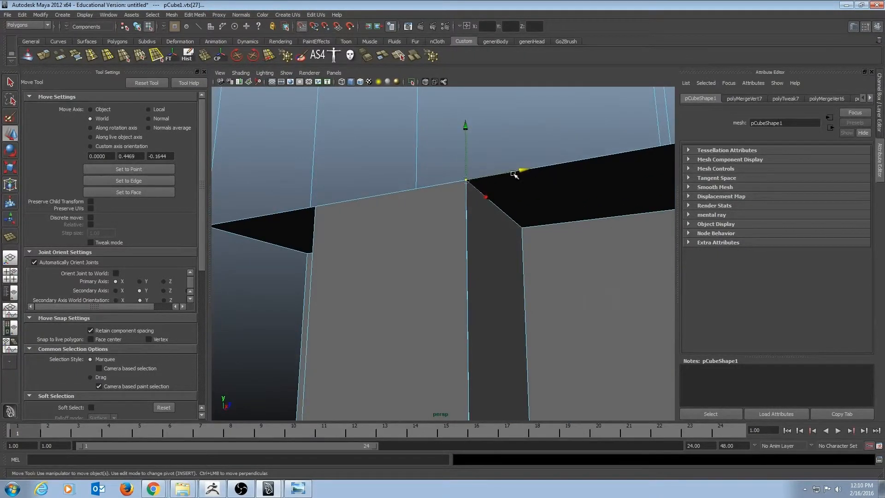
{"action": "key", "text": "q"}
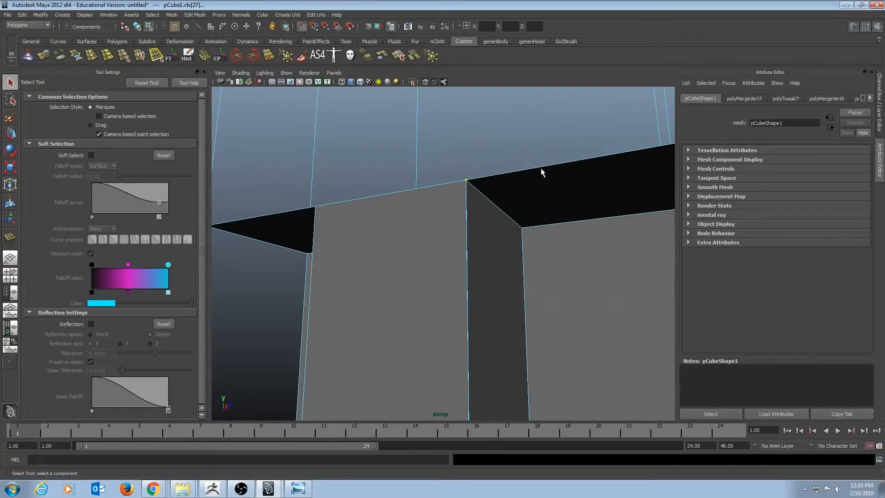
{"action": "key", "text": "r"}
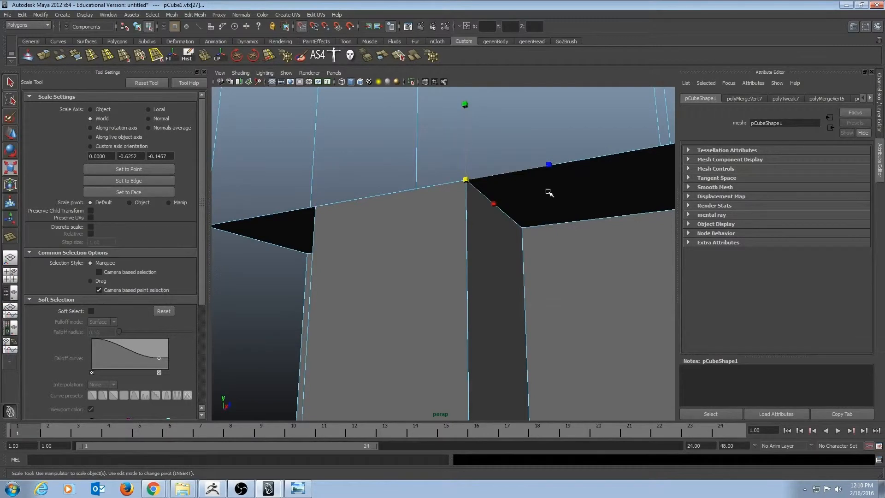
{"action": "left_click_drag", "start_coordinate": [548, 192], "coordinate": [516, 197], "text": "alt"}
{"action": "right_click_drag", "start_coordinate": [516, 197], "coordinate": [458, 219], "text": "alt"}
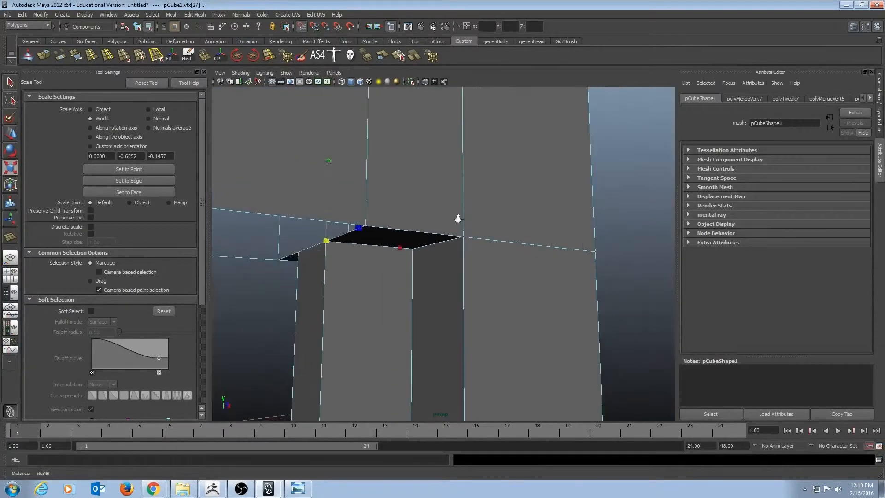
{"action": "left_click_drag", "start_coordinate": [458, 219], "coordinate": [421, 184], "text": "alt"}
{"action": "key", "text": "q"}
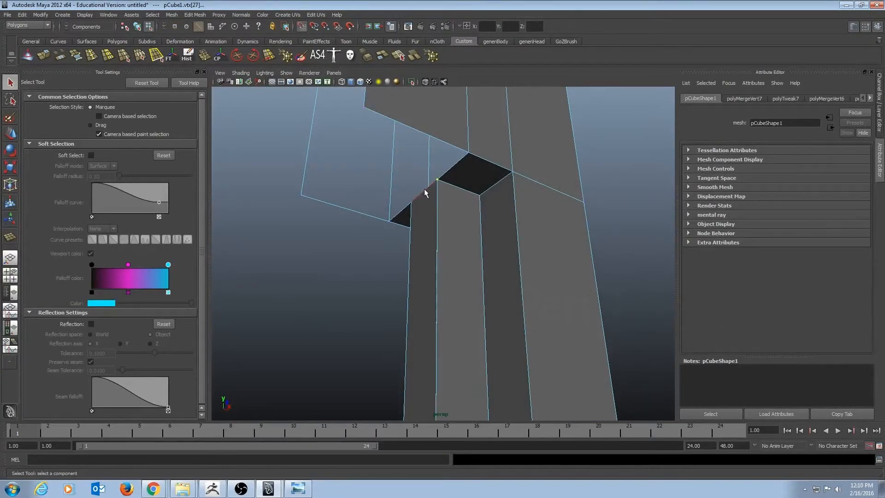
Select the jamb's top edges beneath the wall and extrude them about 16.1 units in negative X to close the doorway's underside.
{"action": "left_click", "coordinate": [424, 189]}
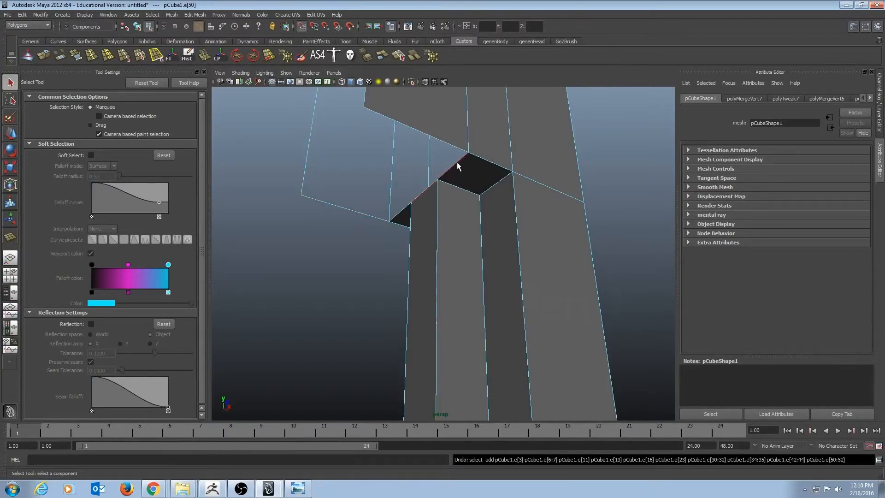
{"action": "left_click_drag", "start_coordinate": [429, 223], "coordinate": [458, 227], "text": "alt"}
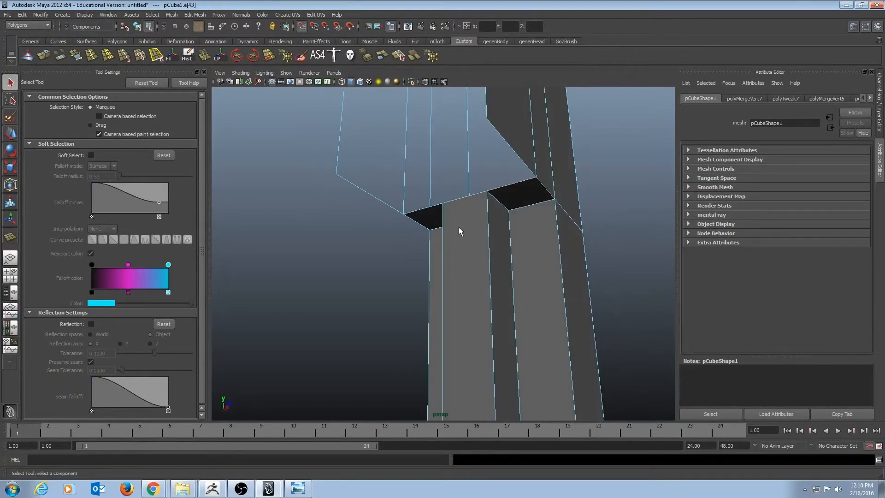
{"action": "left_click", "coordinate": [430, 206]}
{"action": "left_click_drag", "start_coordinate": [438, 212], "coordinate": [468, 211], "text": "alt"}
{"action": "left_click", "coordinate": [466, 207], "text": "shift"}
{"action": "left_click_drag", "start_coordinate": [564, 230], "coordinate": [472, 255], "text": "alt"}
{"action": "middle_click_drag", "start_coordinate": [432, 234], "coordinate": [454, 234], "text": "alt"}
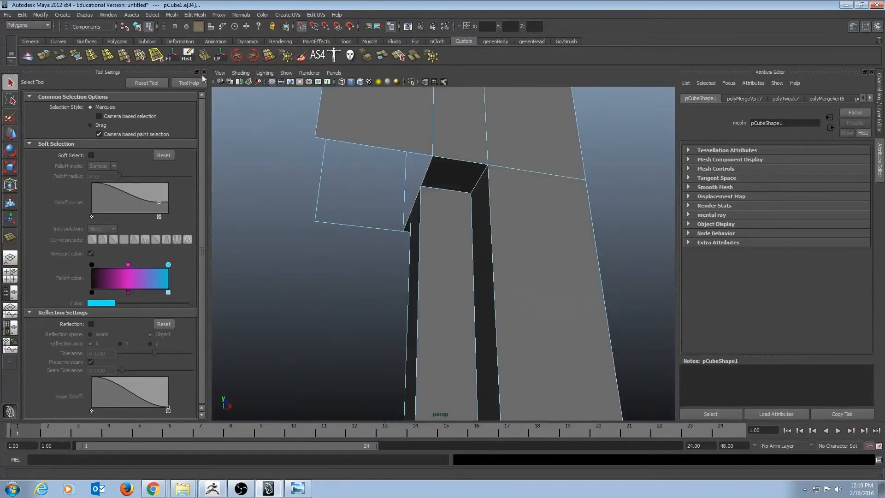
{"action": "left_click", "coordinate": [60, 56]}
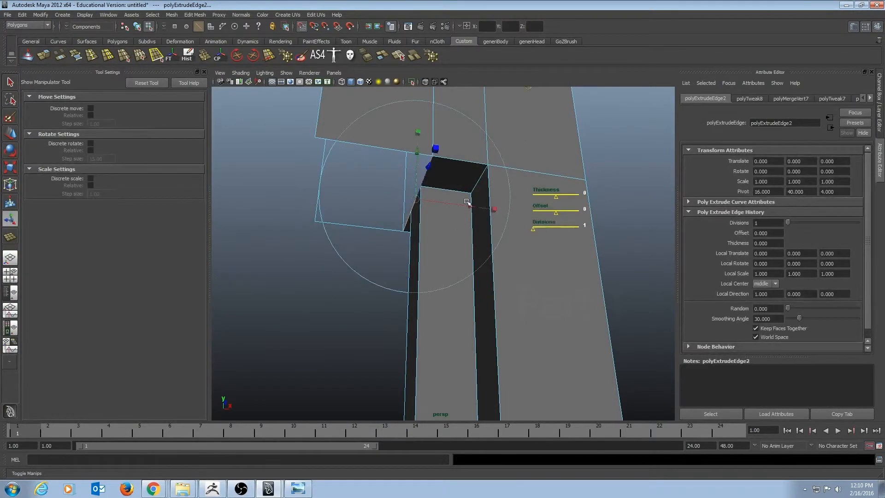
{"action": "left_click_drag", "start_coordinate": [470, 206], "coordinate": [374, 198]}
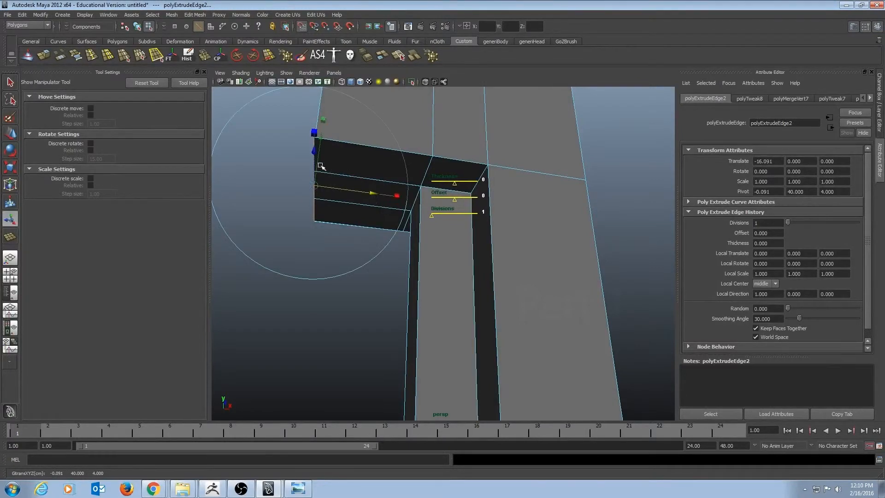
{"action": "middle_click_drag", "start_coordinate": [321, 166], "coordinate": [391, 222], "text": "alt"}
Merge the overlapping vertices at the extruded underside's two outer corners with the wall's corner vertices.
{"action": "key", "text": "q"}
{"action": "left_click_drag", "start_coordinate": [393, 222], "coordinate": [331, 220], "text": "alt"}
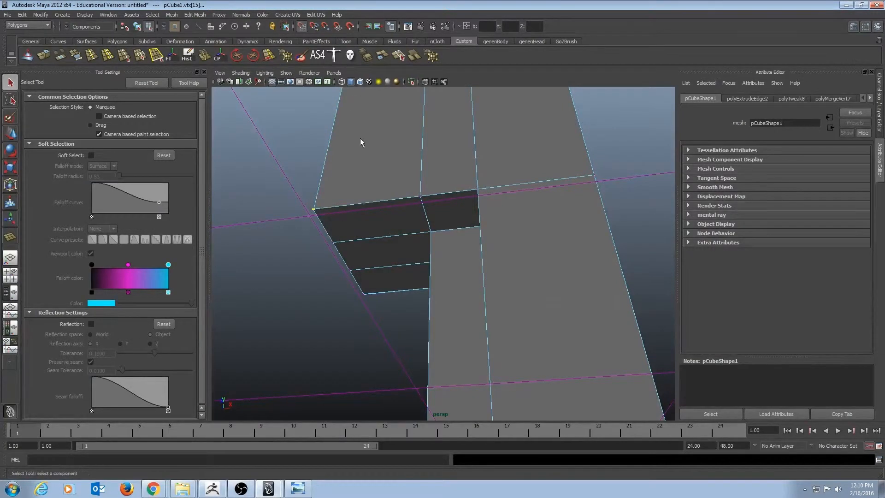
{"action": "left_click", "coordinate": [206, 52]}
{"action": "left_click_drag", "start_coordinate": [354, 284], "coordinate": [382, 314]}
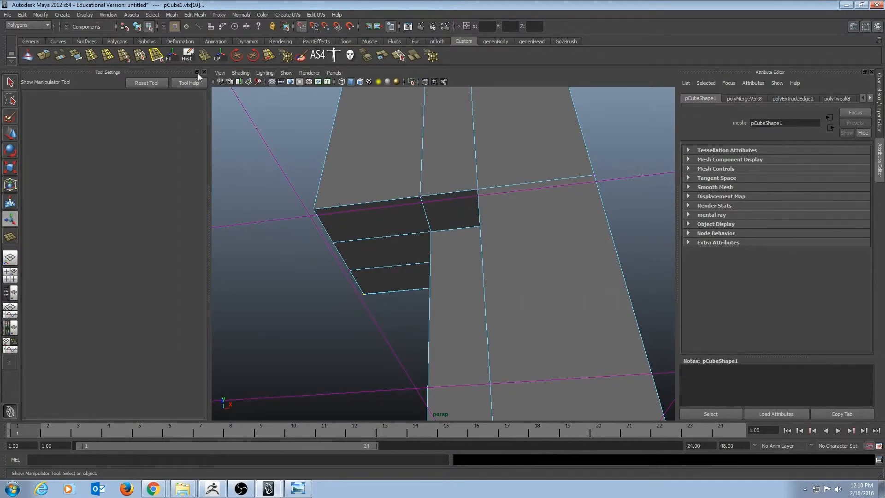
{"action": "left_click", "coordinate": [205, 55]}
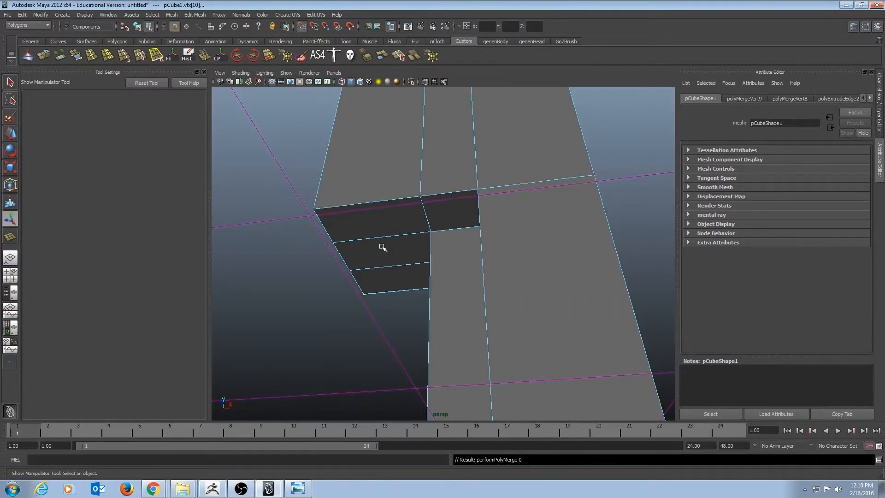
{"action": "mouse_move", "coordinate": [383, 248]}
{"action": "left_mouse_down", "text": "alt"}
{"action": "mouse_move", "coordinate": [389, 231]}
{"action": "mouse_move", "coordinate": [399, 251]}
{"action": "left_mouse_up", "text": "alt"}
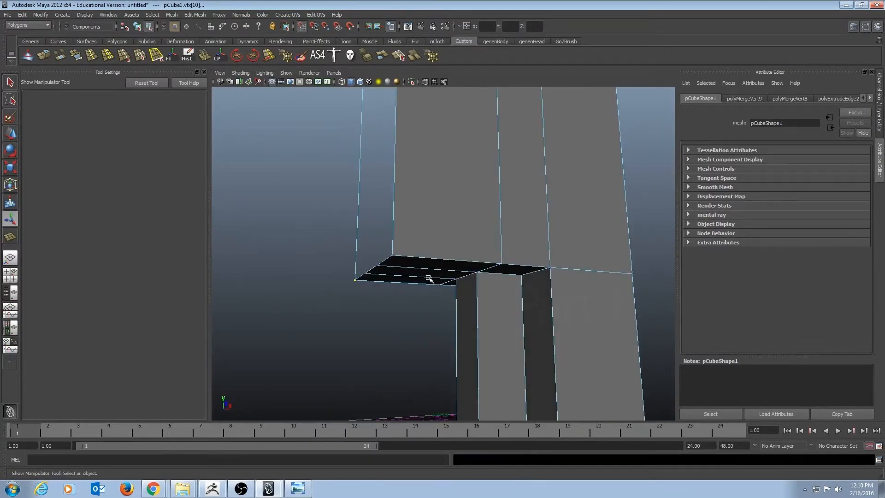
{"action": "left_click_drag", "start_coordinate": [428, 279], "coordinate": [414, 290], "text": "alt"}
In the front view, snap the vertices at the free end of the doorway's underside to X 0.
{"action": "left_click", "coordinate": [392, 276]}
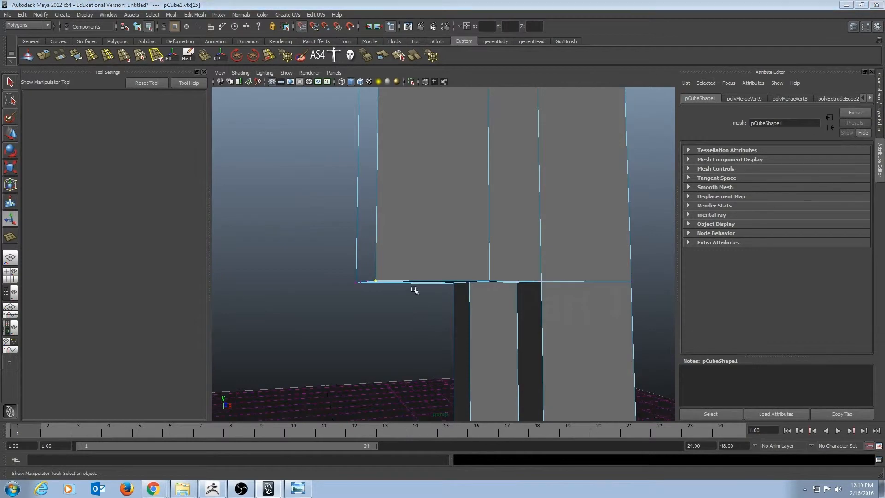
{"action": "key", "text": "space"}
{"action": "key", "text": "space"}
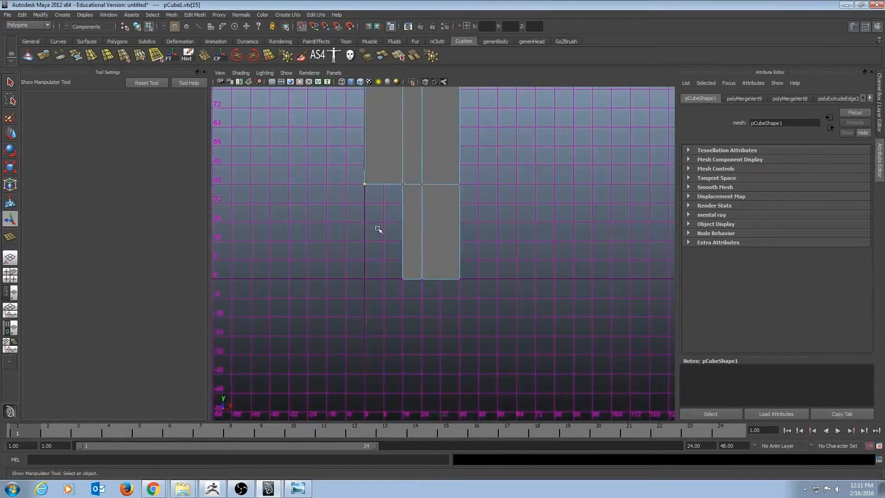
{"action": "middle_click_drag", "start_coordinate": [371, 204], "coordinate": [390, 251], "text": "alt"}
{"action": "right_click_drag", "start_coordinate": [390, 251], "coordinate": [489, 259], "text": "alt"}
{"action": "middle_click_drag", "start_coordinate": [402, 245], "coordinate": [462, 257], "text": "alt"}
{"action": "key", "text": "w"}
{"action": "left_click_drag", "start_coordinate": [388, 215], "coordinate": [402, 231]}
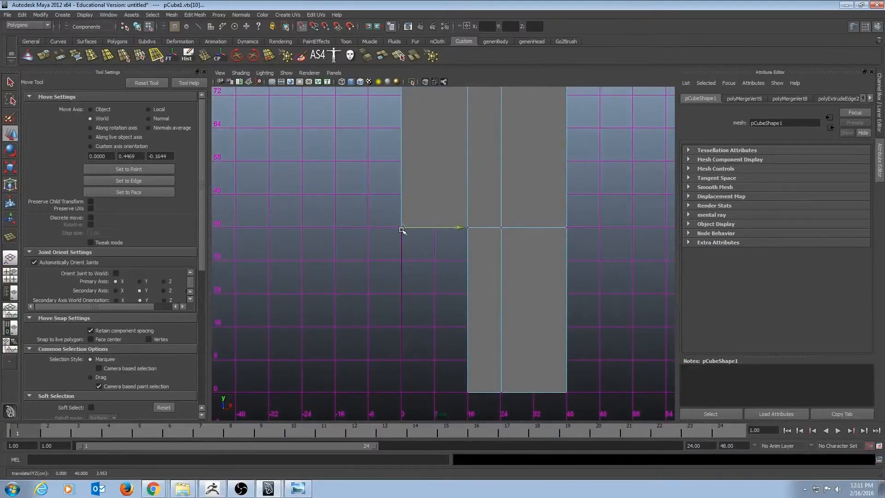
Scale the underside's end vertices flat along X so they line up, and return to the perspective view.
{"action": "right_click_drag", "start_coordinate": [505, 281], "coordinate": [346, 272], "text": "alt"}
{"action": "key", "text": "r"}
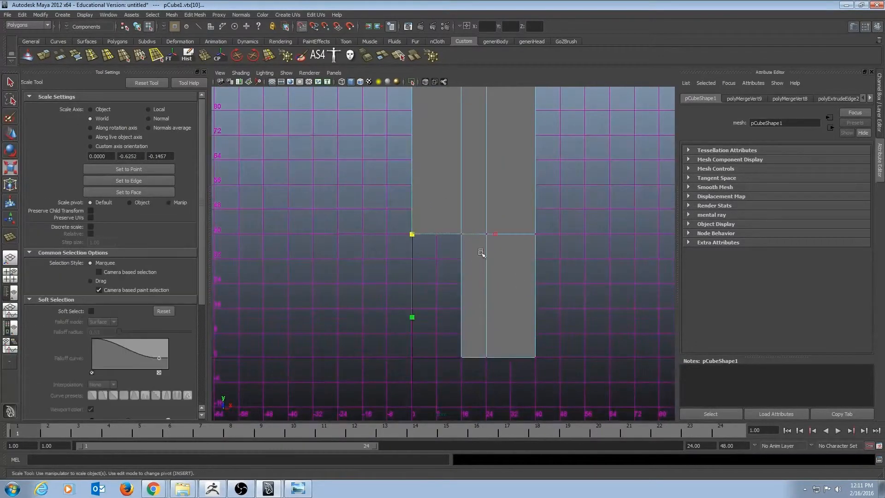
{"action": "left_click_drag", "start_coordinate": [494, 235], "coordinate": [474, 235]}
{"action": "left_click_drag", "start_coordinate": [417, 236], "coordinate": [416, 236]}
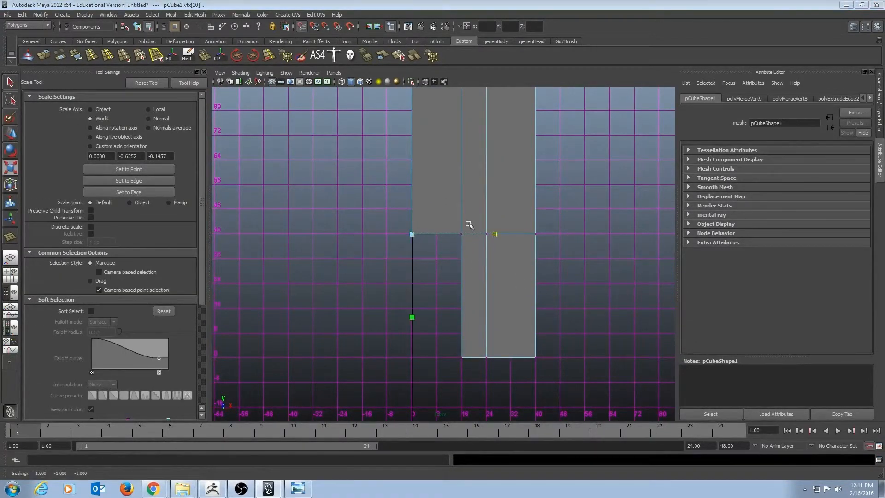
{"action": "key", "text": "space"}
{"action": "key", "text": "space"}
Examine the closed doorway underside and recessed jambs from several angles.
{"action": "mouse_move", "coordinate": [470, 200]}
{"action": "left_mouse_down", "text": "alt"}
{"action": "mouse_move", "coordinate": [529, 211]}
{"action": "mouse_move", "coordinate": [487, 206]}
{"action": "left_mouse_up", "text": "alt"}
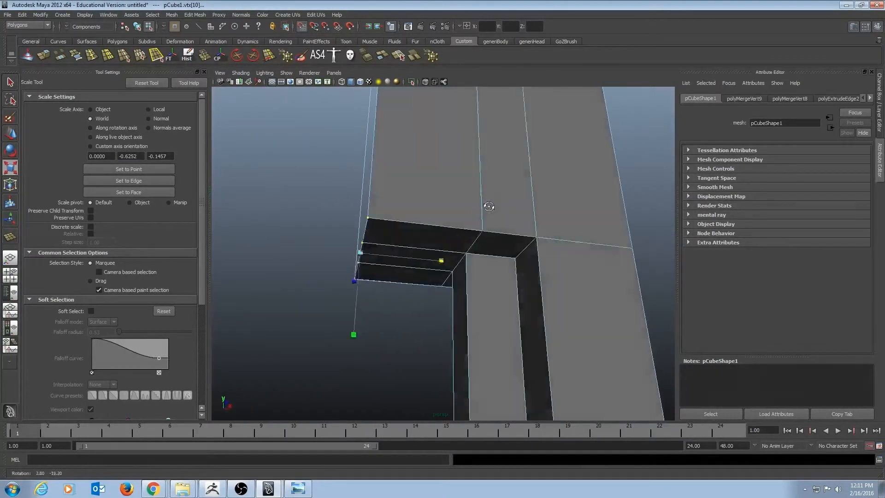
{"action": "right_click_drag", "start_coordinate": [487, 205], "coordinate": [440, 213], "text": "alt"}
{"action": "left_click_drag", "start_coordinate": [439, 213], "coordinate": [459, 277], "text": "alt"}
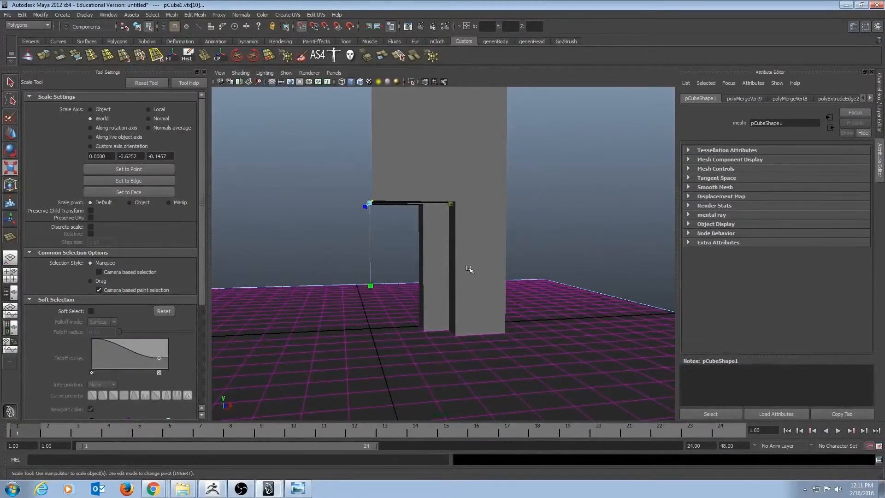
{"action": "left_click_drag", "start_coordinate": [533, 298], "coordinate": [442, 276], "text": "alt"}
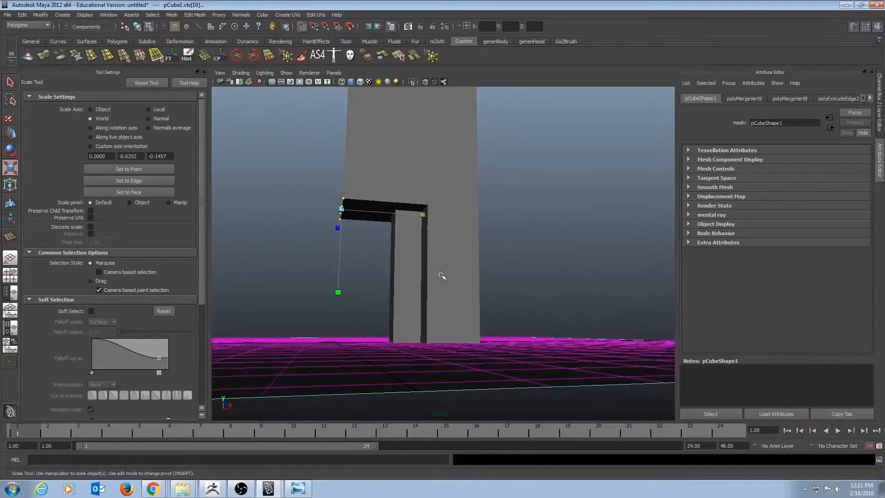
{"action": "mouse_move", "coordinate": [405, 283]}
{"action": "left_mouse_down", "text": "alt"}
{"action": "mouse_move", "coordinate": [419, 272]}
{"action": "mouse_move", "coordinate": [371, 306]}
{"action": "mouse_move", "coordinate": [474, 278]}
{"action": "mouse_move", "coordinate": [404, 278]}
{"action": "left_mouse_up", "text": "alt"}
{"action": "key", "text": "alt+Tab"}
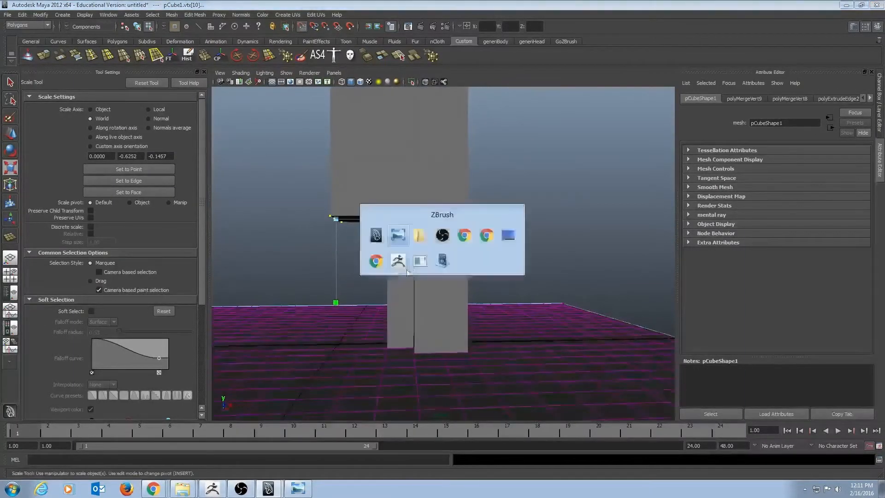
{"action": "key", "text": "alt+Tab"}
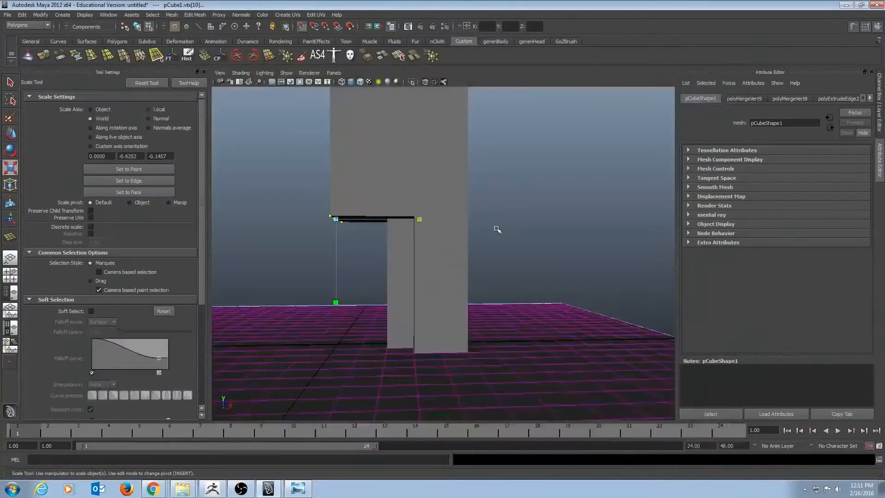
{"action": "left_click_drag", "start_coordinate": [495, 229], "coordinate": [463, 182], "text": "alt"}
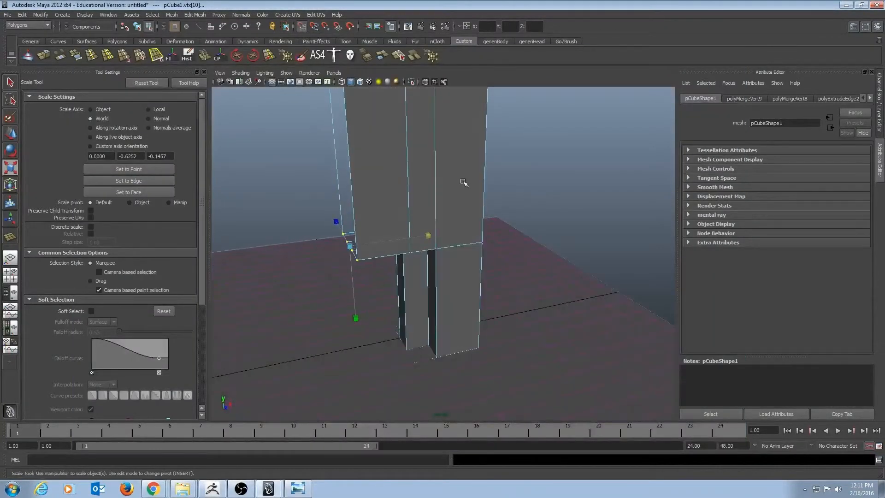
Extrude the outer pillar's upper and lower faces on the front and back together with its top face.
{"action": "left_click", "coordinate": [462, 211]}
{"action": "left_click", "coordinate": [467, 261], "text": "shift"}
{"action": "left_click_drag", "start_coordinate": [509, 143], "coordinate": [494, 216], "text": "alt"}
{"action": "left_click", "coordinate": [494, 214]}
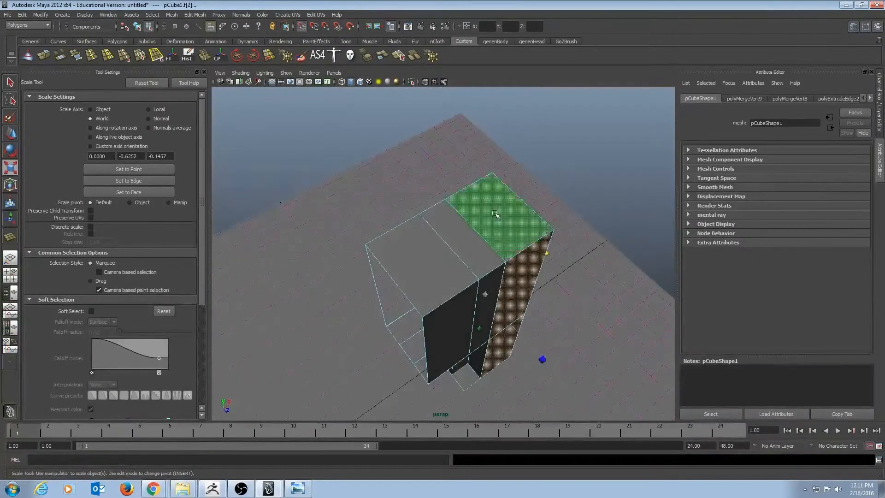
{"action": "key", "text": "alt+Tab"}
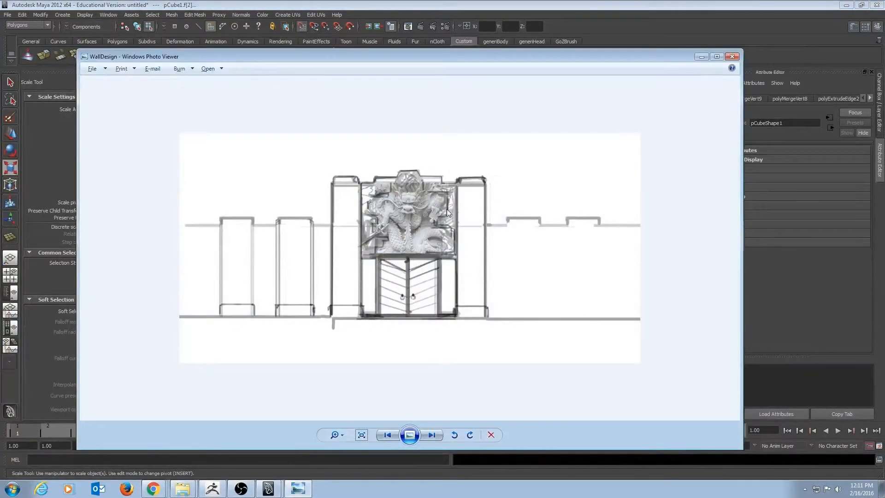
{"action": "key", "text": "alt+Tab"}
{"action": "left_click_drag", "start_coordinate": [448, 213], "coordinate": [528, 192], "text": "alt"}
{"action": "left_click", "coordinate": [453, 186], "text": "shift"}
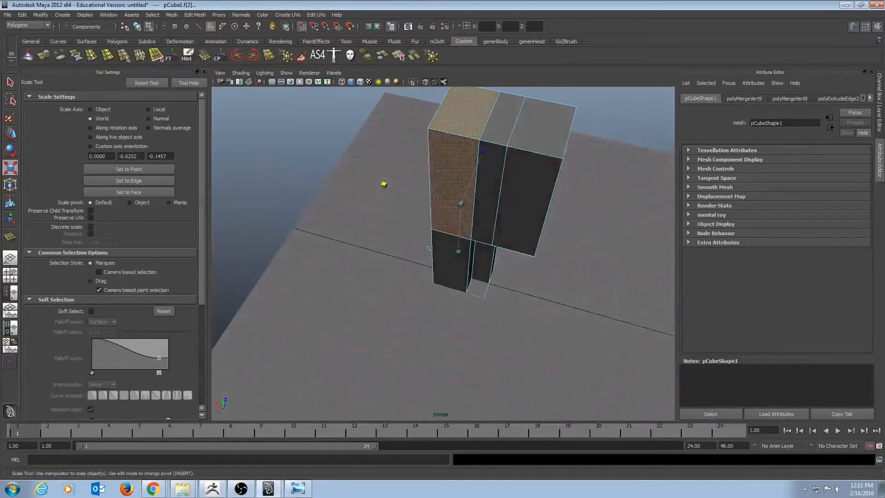
{"action": "left_click", "coordinate": [452, 251], "text": "shift"}
{"action": "left_click_drag", "start_coordinate": [452, 251], "coordinate": [338, 180], "text": "alt"}
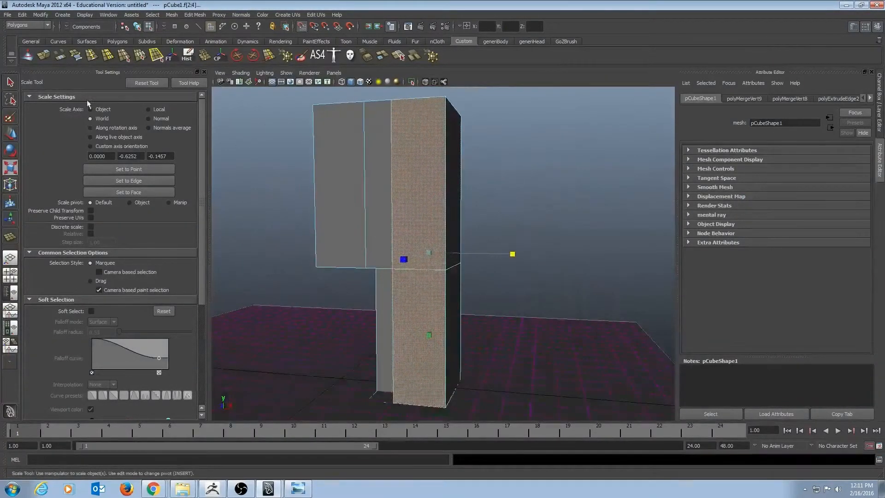
{"action": "left_click", "coordinate": [43, 56]}
Scale the extruded pillar faces to about 1.348 along Z so the pillar projects on both sides of the wall.
{"action": "left_click_drag", "start_coordinate": [489, 234], "coordinate": [421, 243], "text": "alt"}
{"action": "mouse_move", "coordinate": [526, 162]}
{"action": "left_mouse_down", "text": "alt"}
{"action": "mouse_move", "coordinate": [488, 140]}
{"action": "mouse_move", "coordinate": [509, 166]}
{"action": "left_mouse_up", "text": "alt"}
{"action": "left_click_drag", "start_coordinate": [516, 132], "coordinate": [479, 161], "text": "alt"}
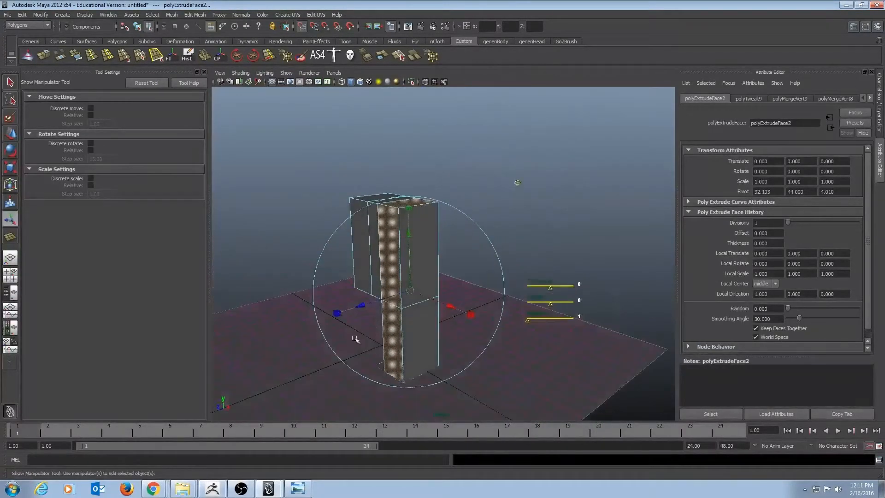
{"action": "left_click_drag", "start_coordinate": [355, 338], "coordinate": [325, 323], "text": "alt"}
{"action": "right_click_drag", "start_coordinate": [325, 322], "coordinate": [405, 323], "text": "alt"}
{"action": "middle_click_drag", "start_coordinate": [405, 322], "coordinate": [473, 216], "text": "alt"}
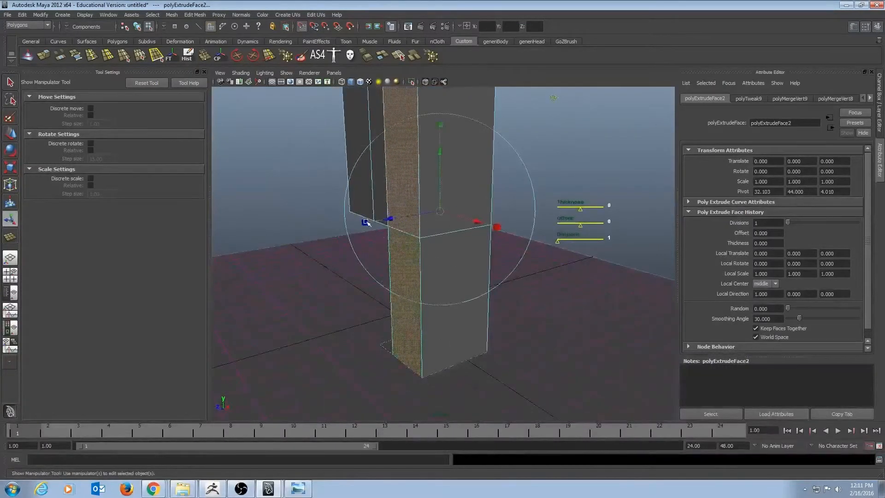
{"action": "left_click_drag", "start_coordinate": [366, 223], "coordinate": [335, 226]}
{"action": "middle_click_drag", "start_coordinate": [417, 195], "coordinate": [402, 298], "text": "alt"}
{"action": "left_click_drag", "start_coordinate": [399, 270], "coordinate": [403, 269], "text": "alt"}
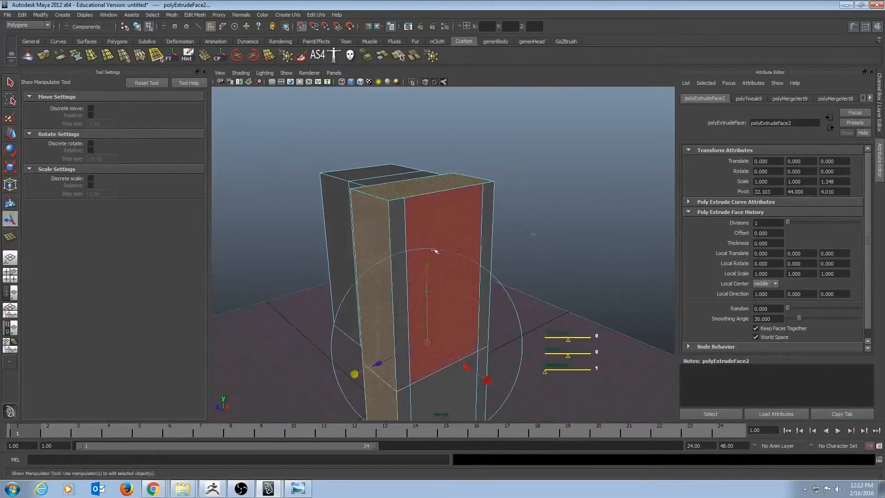
Raise the pillar's top face above the wall and snap it to Y 96 in the front view.
{"action": "left_click", "coordinate": [422, 185]}
{"action": "key", "text": "w"}
{"action": "left_click_drag", "start_coordinate": [430, 164], "coordinate": [424, 188]}
{"action": "key", "text": "space"}
{"action": "scroll", "coordinate": [424, 183], "scroll_direction": "down", "scroll_amount": 3}
{"action": "middle_click_drag", "start_coordinate": [462, 143], "coordinate": [448, 206], "text": "alt"}
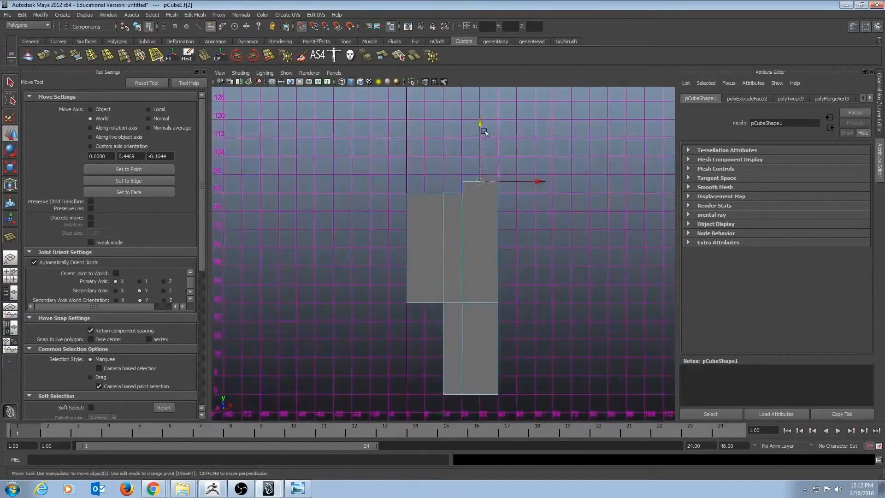
{"action": "left_click_drag", "start_coordinate": [484, 131], "coordinate": [474, 175]}
{"action": "scroll", "coordinate": [484, 237], "scroll_direction": "up", "scroll_amount": 2}
{"action": "middle_click_drag", "start_coordinate": [488, 240], "coordinate": [471, 218], "text": "alt"}
Snap the pillar's top face to Y 92 and compare its height with the WallDesign sketch.
{"action": "key", "text": "alt+Tab"}
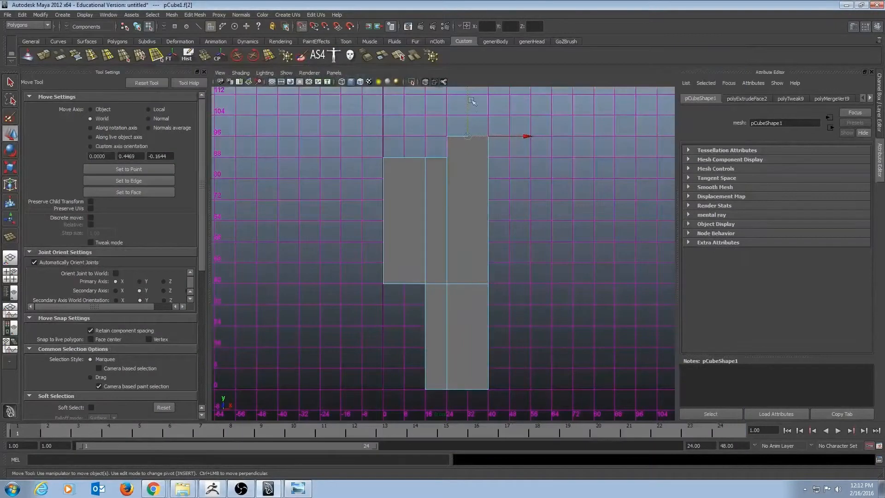
{"action": "middle_click_drag", "start_coordinate": [481, 118], "coordinate": [473, 146], "text": "alt"}
{"action": "left_click_drag", "start_coordinate": [460, 102], "coordinate": [460, 177]}
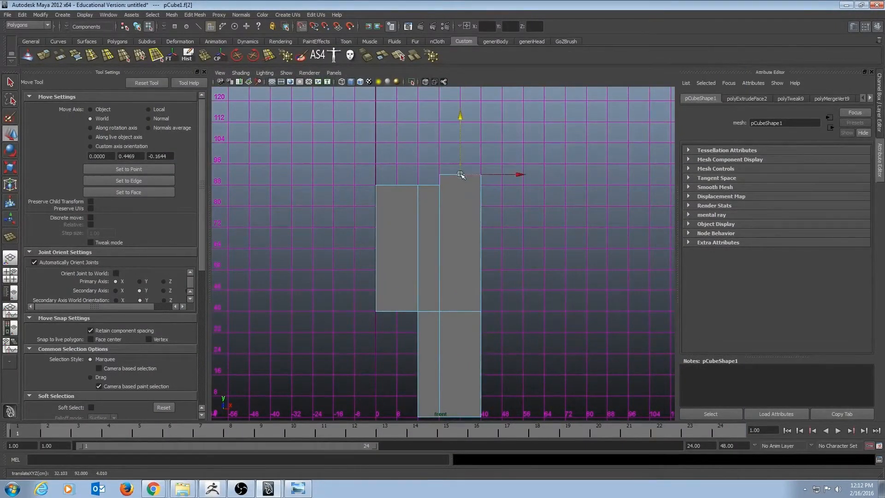
{"action": "right_click_drag", "start_coordinate": [385, 181], "coordinate": [518, 266], "text": "alt"}
{"action": "middle_click_drag", "start_coordinate": [517, 265], "coordinate": [507, 251], "text": "alt"}
{"action": "key", "text": "alt+Tab"}
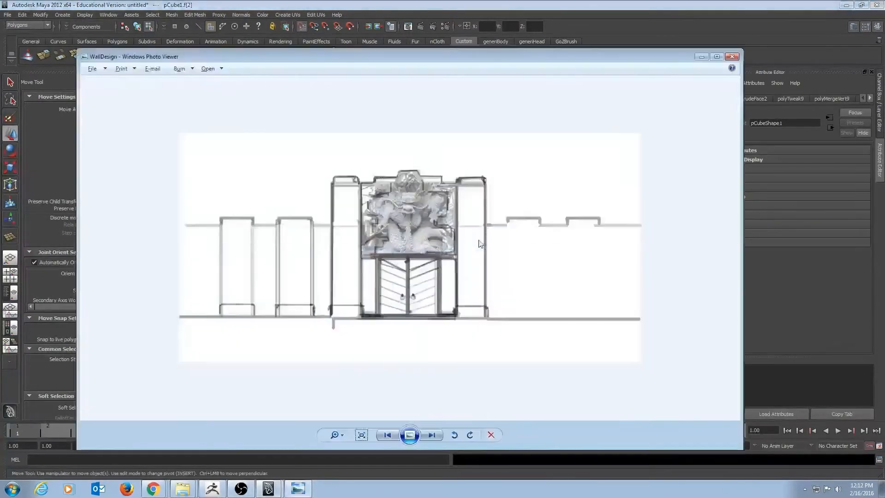
{"action": "key", "text": "alt+Tab"}
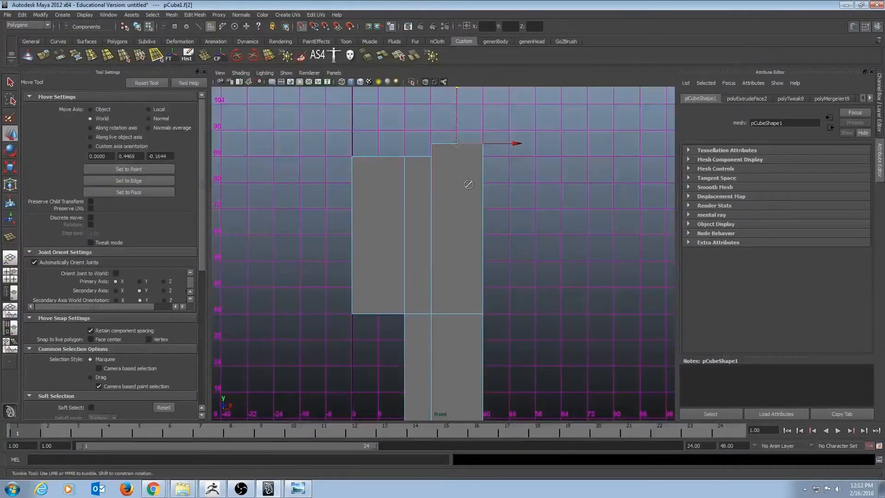
Delete the unneeded face on the underside of the thickened pillar in the perspective view.
{"action": "key", "text": "F8"}
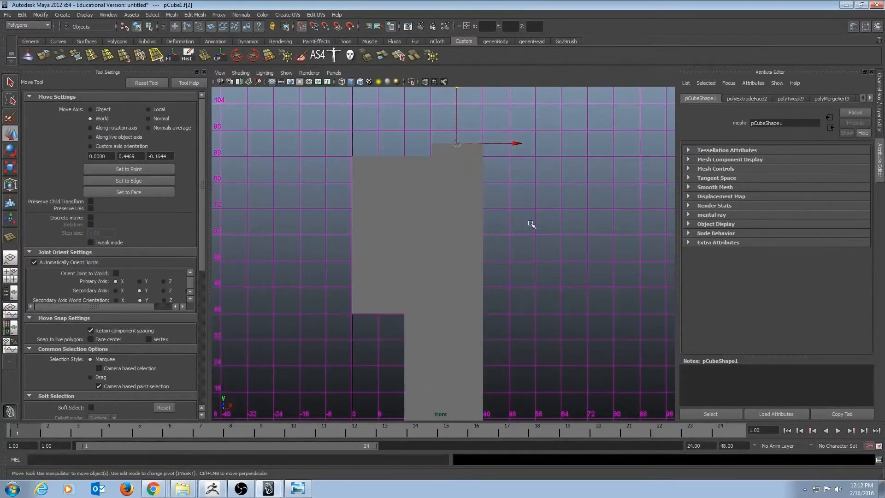
{"action": "key", "text": "space"}
{"action": "left_click_drag", "start_coordinate": [455, 185], "coordinate": [454, 159]}
{"action": "left_click_drag", "start_coordinate": [470, 221], "coordinate": [372, 202], "text": "alt"}
{"action": "left_click", "coordinate": [459, 277]}
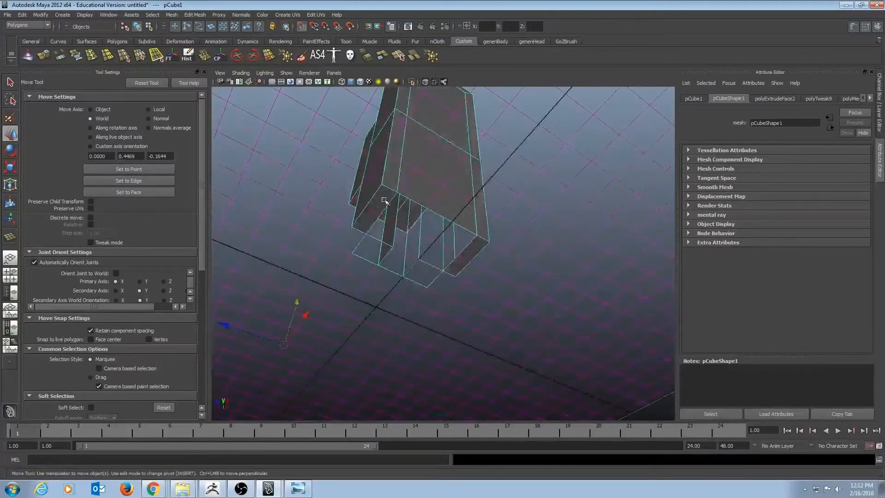
{"action": "left_click", "coordinate": [384, 201]}
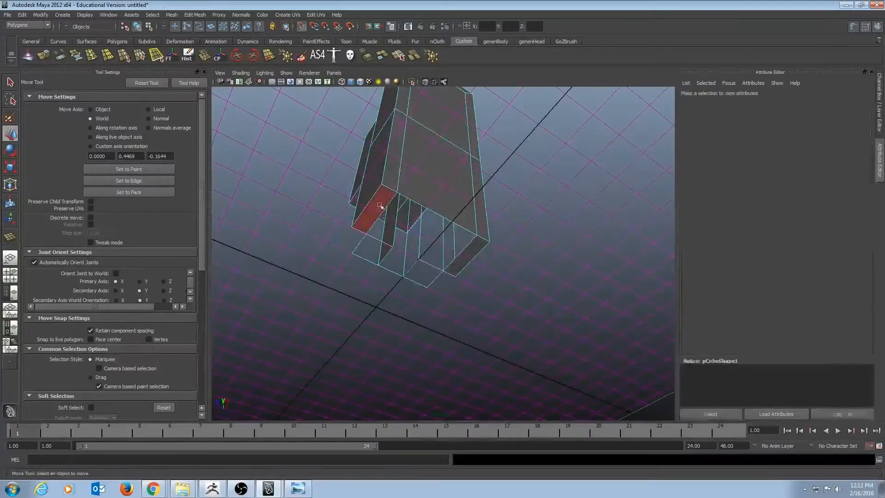
{"action": "left_click", "coordinate": [510, 237]}
{"action": "left_click_drag", "start_coordinate": [472, 182], "coordinate": [488, 217], "text": "alt"}
Compare the half gate's pillar and wall sections with the WallDesign sketch.
{"action": "key", "text": "alt+Tab"}
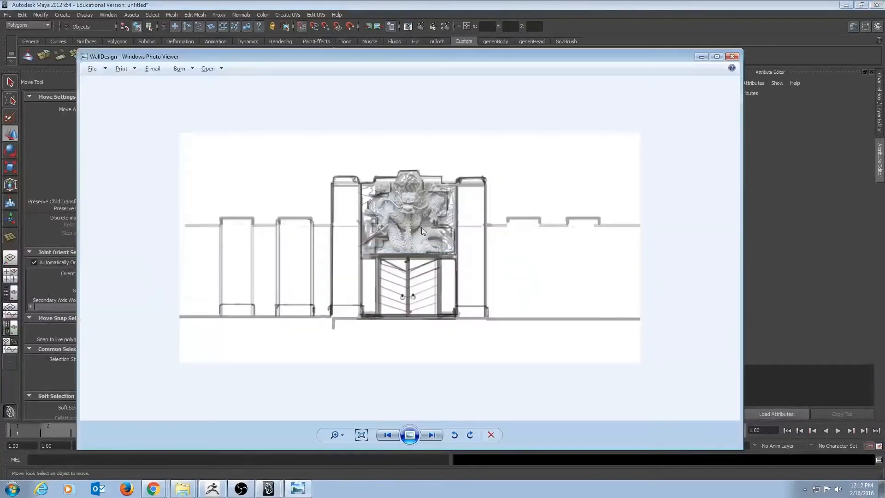
{"action": "key", "text": "alt+Tab"}
{"action": "left_click_drag", "start_coordinate": [498, 181], "coordinate": [528, 132], "text": "alt"}
{"action": "left_click_drag", "start_coordinate": [444, 150], "coordinate": [405, 138], "text": "alt"}
{"action": "scroll", "coordinate": [449, 181], "scroll_direction": "down", "scroll_amount": 3}
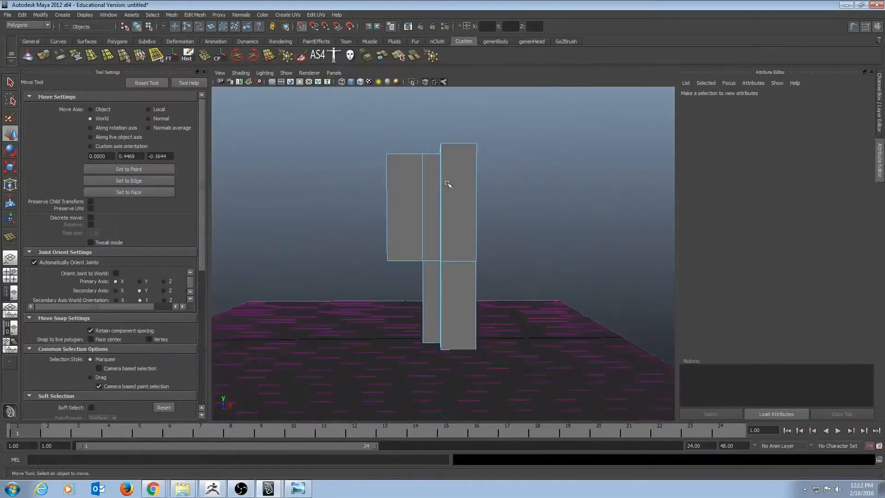
{"action": "left_click", "coordinate": [444, 169]}
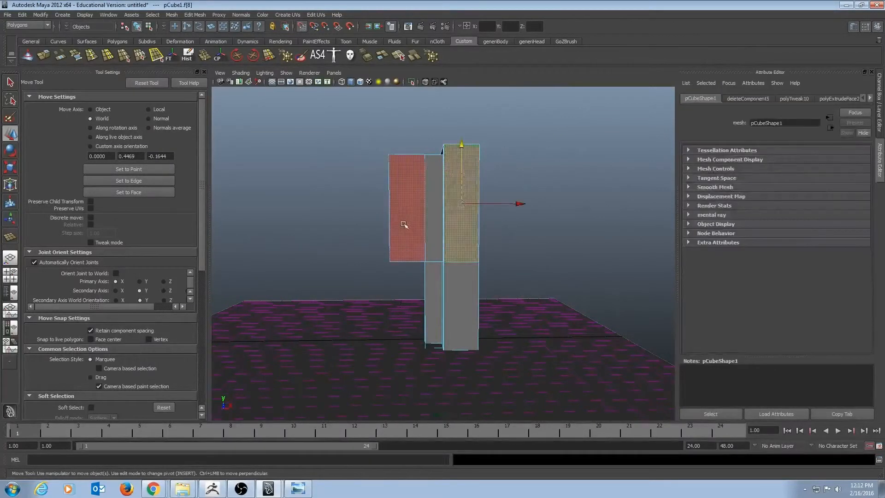
{"action": "scroll", "coordinate": [446, 217], "scroll_direction": "up", "scroll_amount": 3}
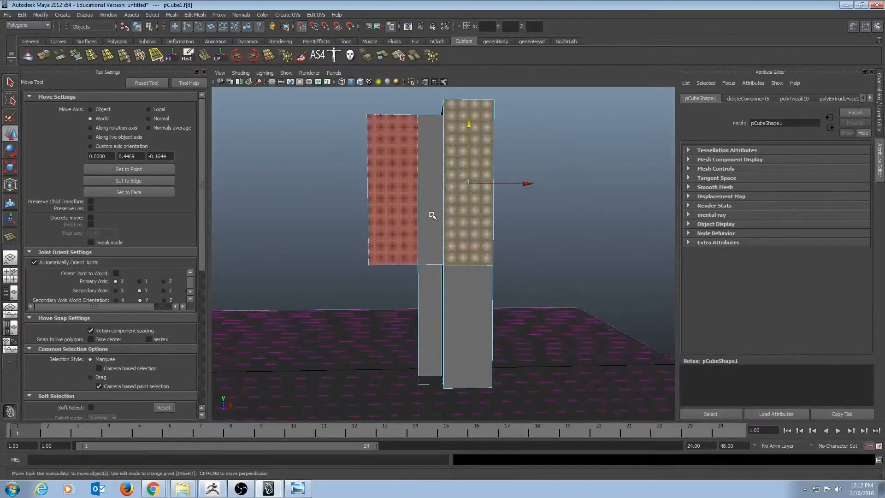
In the front view, move the half gate's pivot to its upper inner corner at X 0.
{"action": "right_click_drag", "start_coordinate": [432, 214], "coordinate": [413, 223]}
{"action": "middle_click_drag", "start_coordinate": [413, 223], "coordinate": [433, 223], "text": "alt"}
{"action": "left_click_drag", "start_coordinate": [433, 223], "coordinate": [445, 194], "text": "alt"}
{"action": "key", "text": "Insert"}
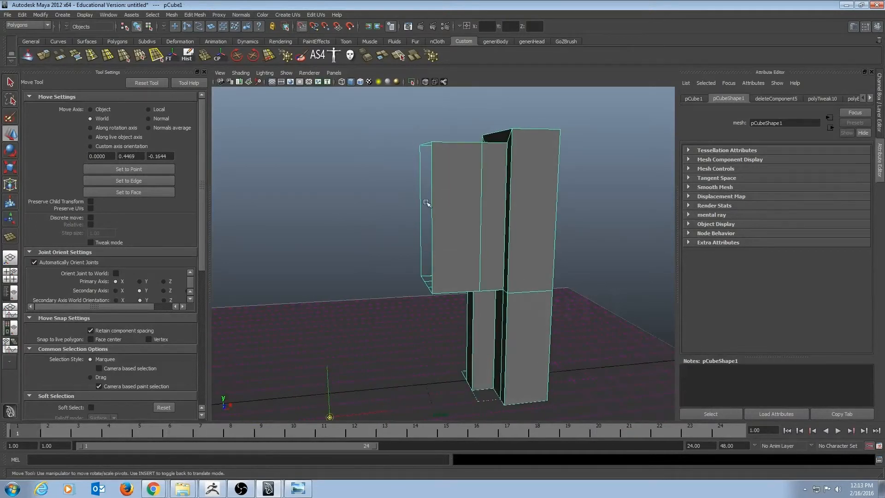
{"action": "middle_click_drag", "start_coordinate": [411, 271], "coordinate": [409, 243], "text": "alt"}
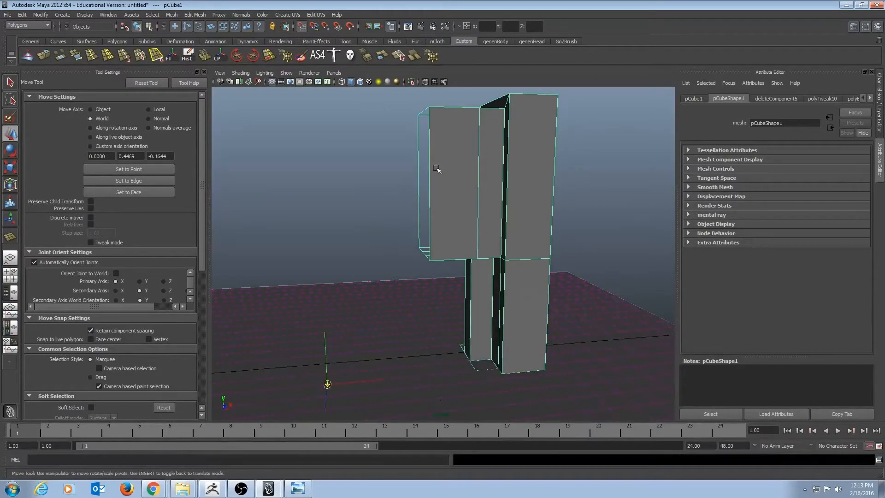
{"action": "key", "text": "space"}
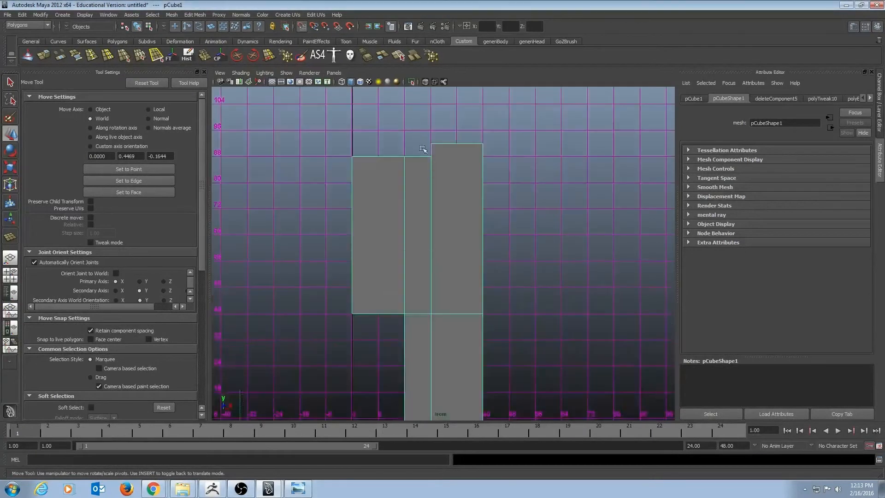
{"action": "middle_click_drag", "start_coordinate": [427, 150], "coordinate": [461, 150], "text": "alt"}
{"action": "middle_click_drag", "start_coordinate": [387, 176], "coordinate": [406, 149], "text": "alt"}
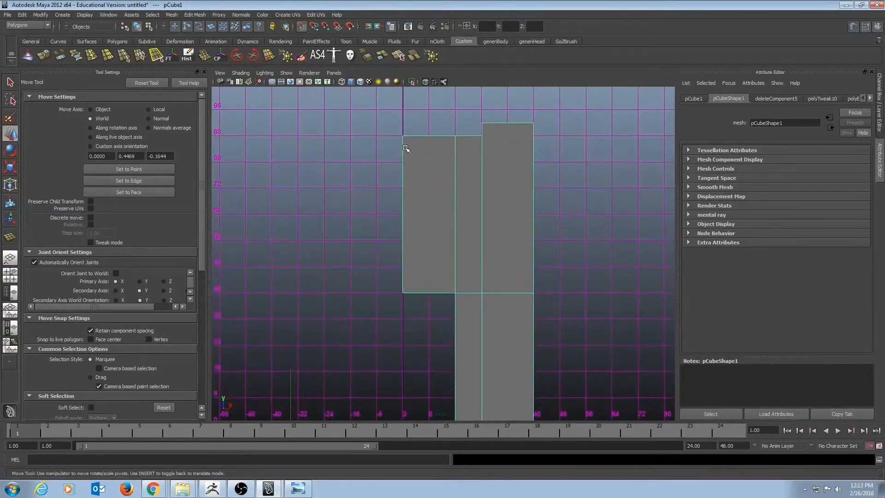
{"action": "left_click_drag", "start_coordinate": [401, 143], "coordinate": [406, 133]}
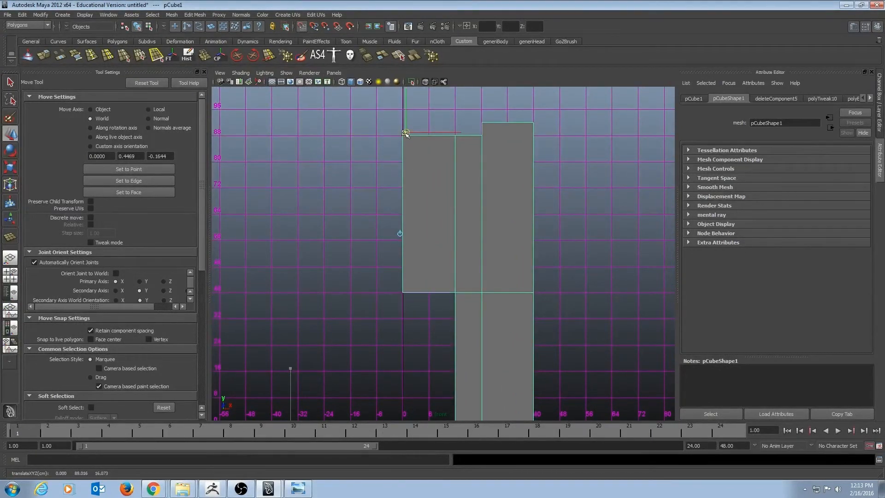
Snap the pivot exactly onto the half gate's upper inner corner vertex and leave pivot editing.
{"action": "right_click_drag", "start_coordinate": [397, 176], "coordinate": [475, 178], "text": "alt"}
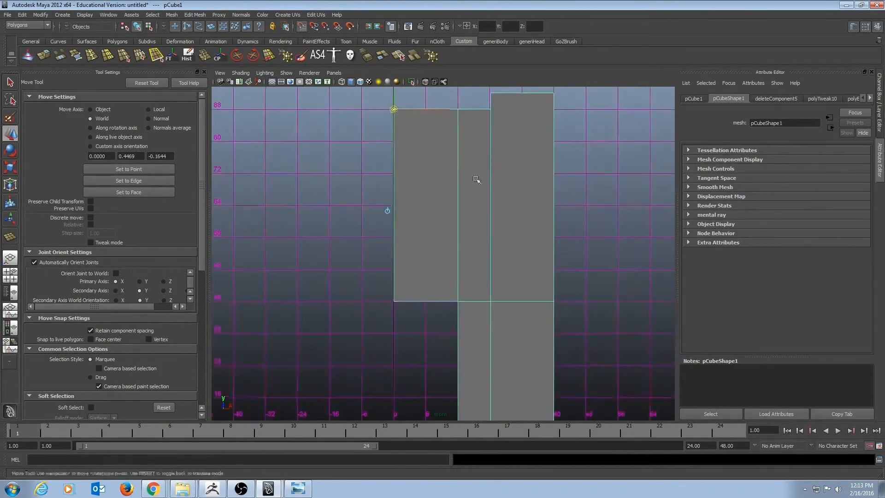
{"action": "middle_click_drag", "start_coordinate": [475, 178], "coordinate": [475, 248], "text": "alt"}
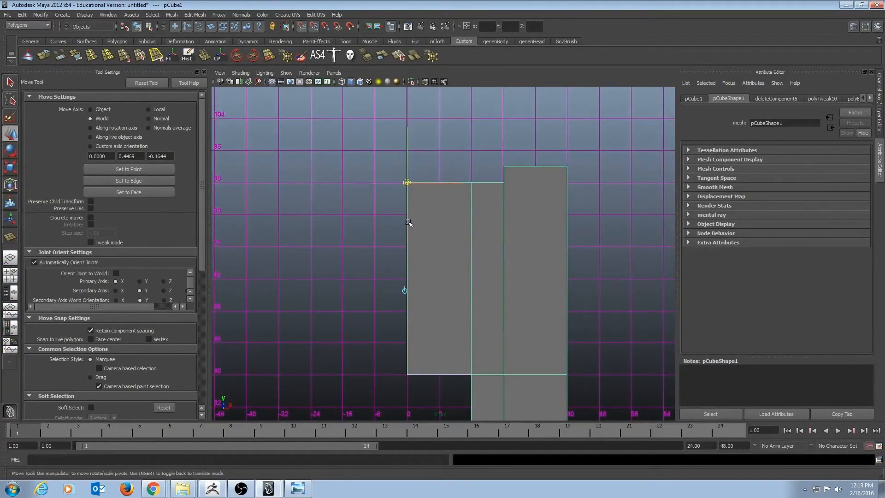
{"action": "middle_click_drag", "start_coordinate": [407, 222], "coordinate": [408, 167]}
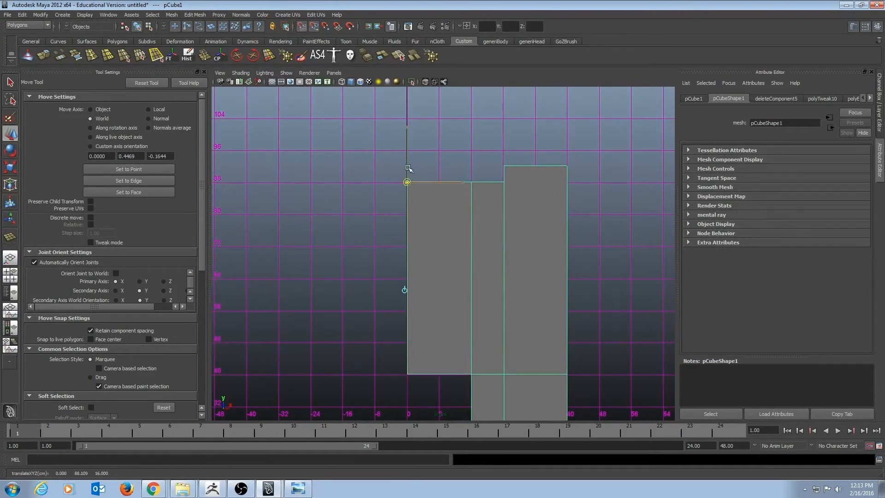
{"action": "key", "text": "Insert"}
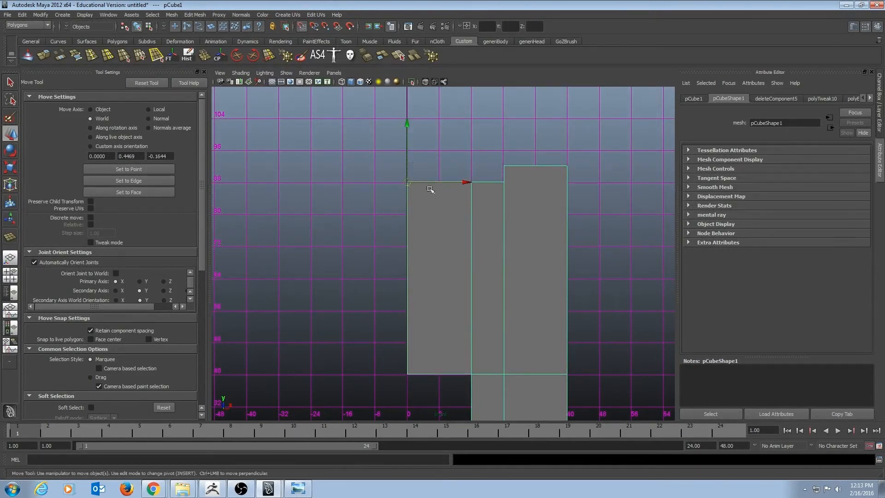
{"action": "right_click_drag", "start_coordinate": [540, 268], "coordinate": [486, 282], "text": "alt"}
{"action": "middle_click_drag", "start_coordinate": [486, 282], "coordinate": [474, 222], "text": "alt"}
{"action": "right_click_drag", "start_coordinate": [474, 222], "coordinate": [460, 231], "text": "alt"}
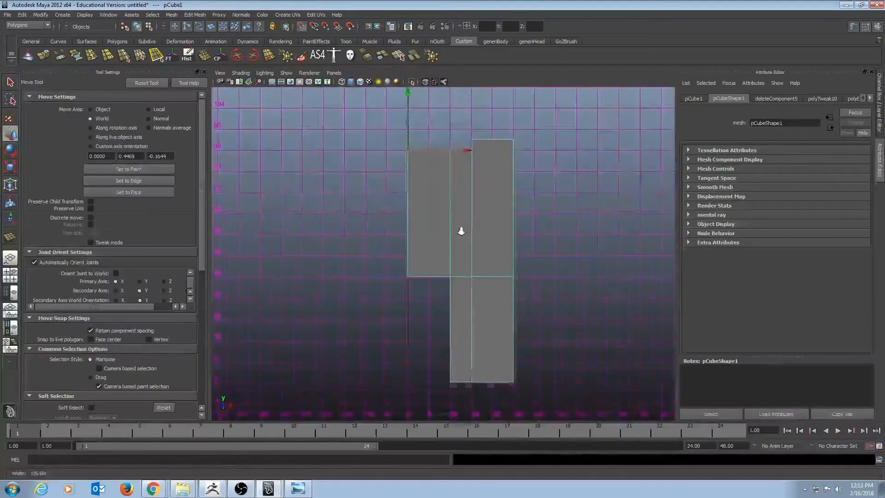
Try to mirror the half gate's geometry with the existing +X setting, and undo the mirror.
{"action": "left_click", "coordinate": [195, 15]}
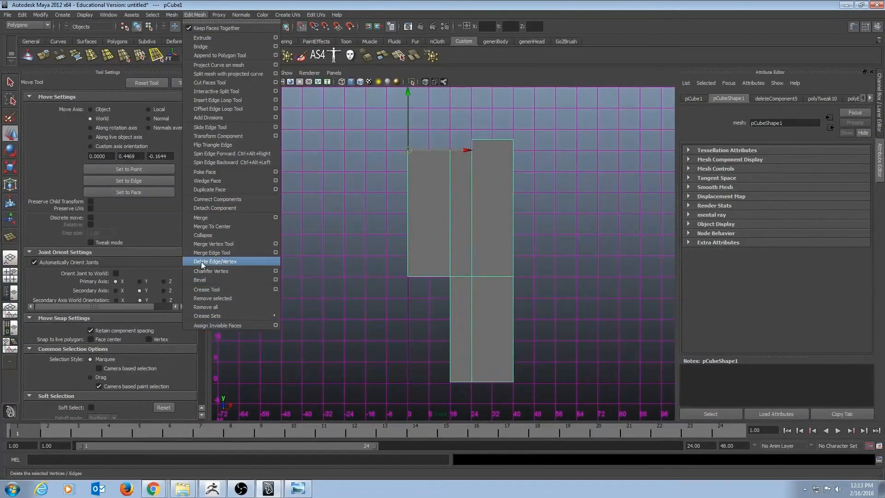
{"action": "mouse_move", "coordinate": [171, 15]}
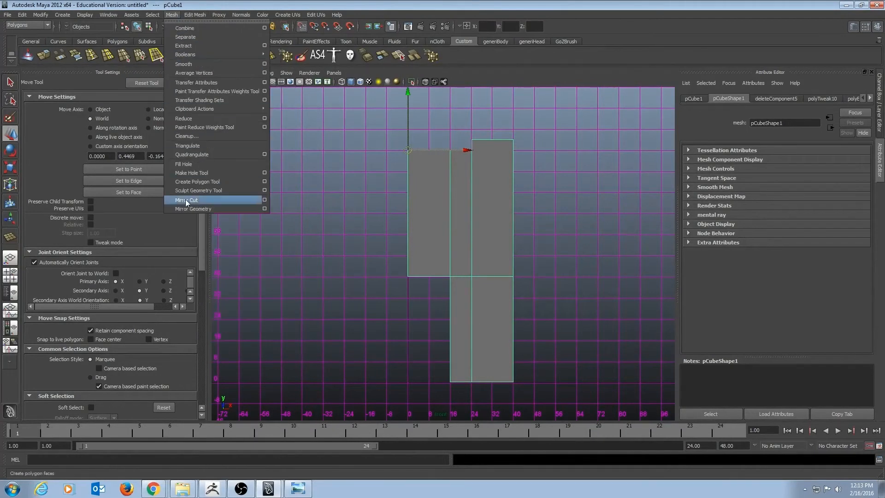
{"action": "left_click", "coordinate": [195, 208]}
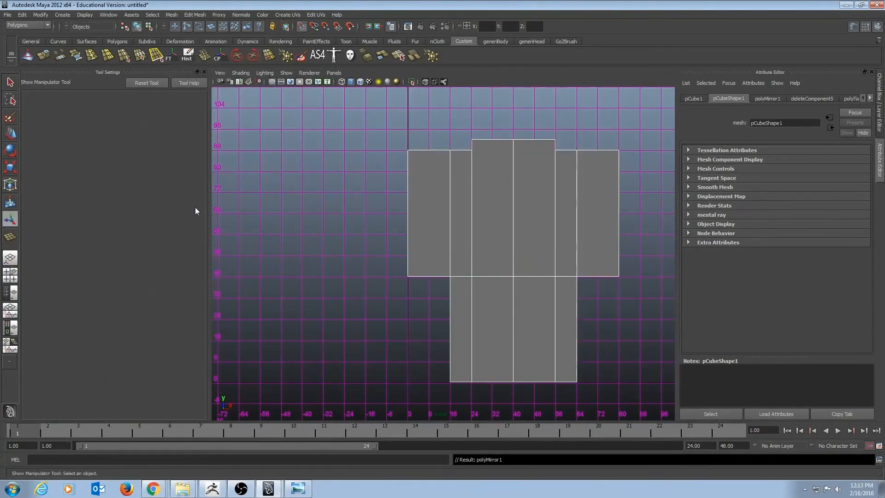
{"action": "key", "text": "ctrl+z"}
Mirror the half gate's geometry in the -X direction.
{"action": "left_click", "coordinate": [171, 15]}
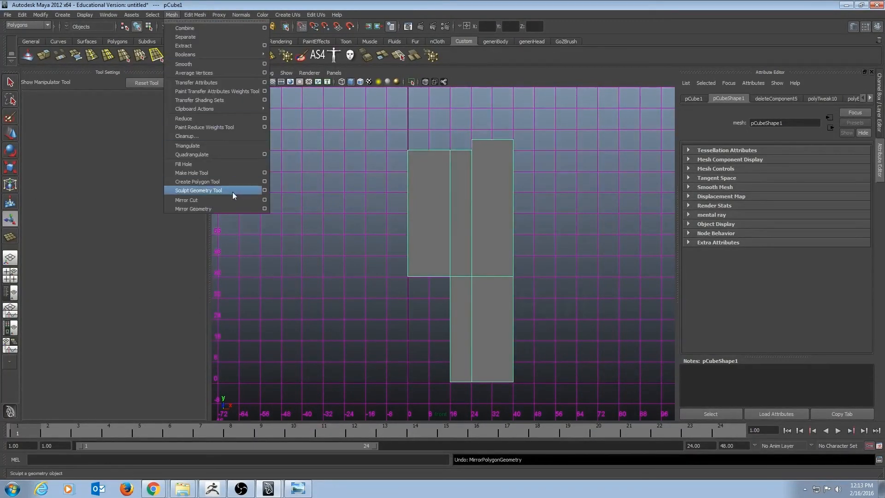
{"action": "left_click", "coordinate": [265, 209]}
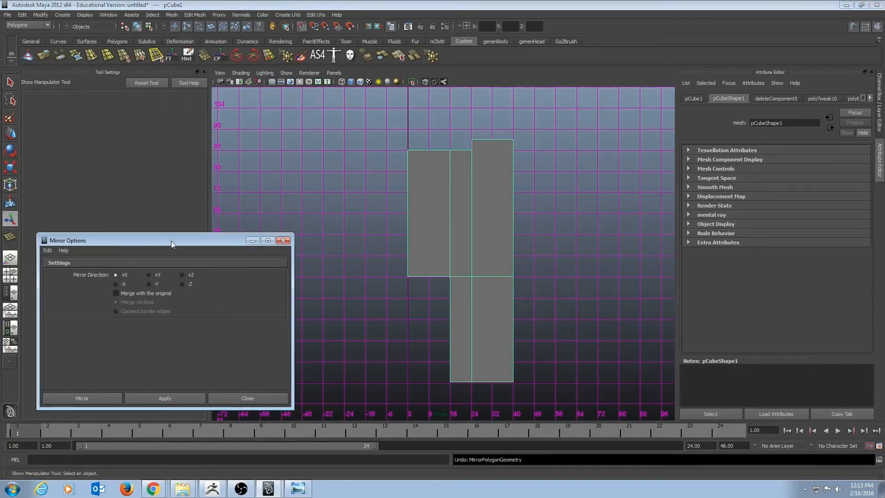
{"action": "left_click_drag", "start_coordinate": [170, 240], "coordinate": [151, 151]}
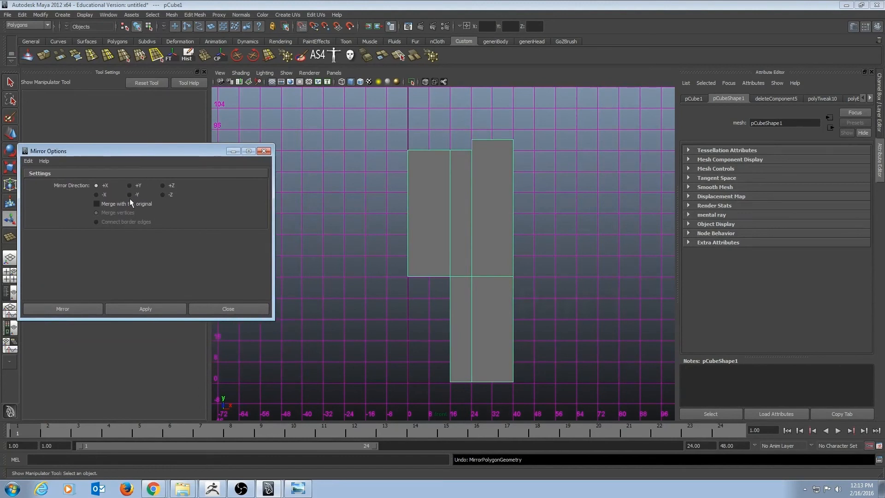
{"action": "left_click", "coordinate": [97, 195]}
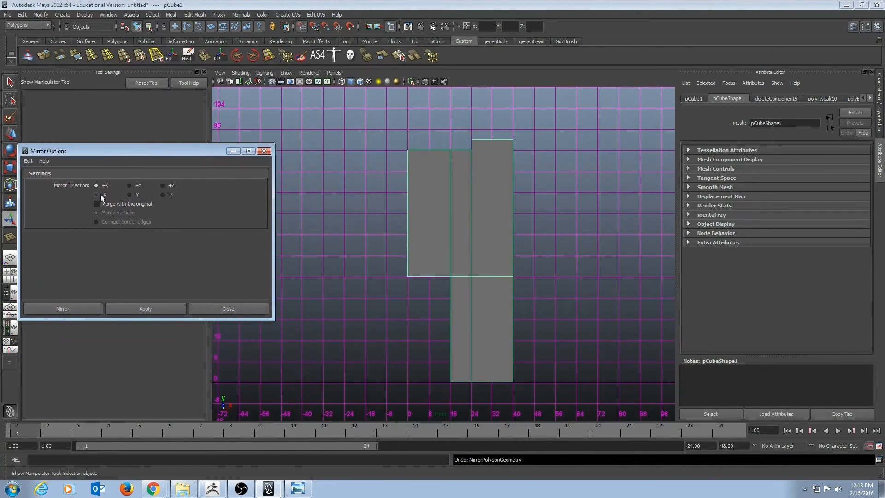
{"action": "left_click", "coordinate": [154, 309]}
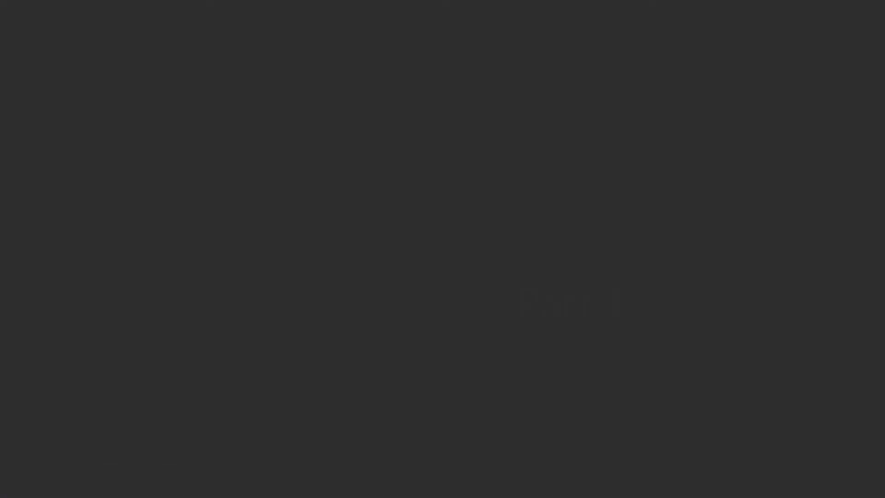